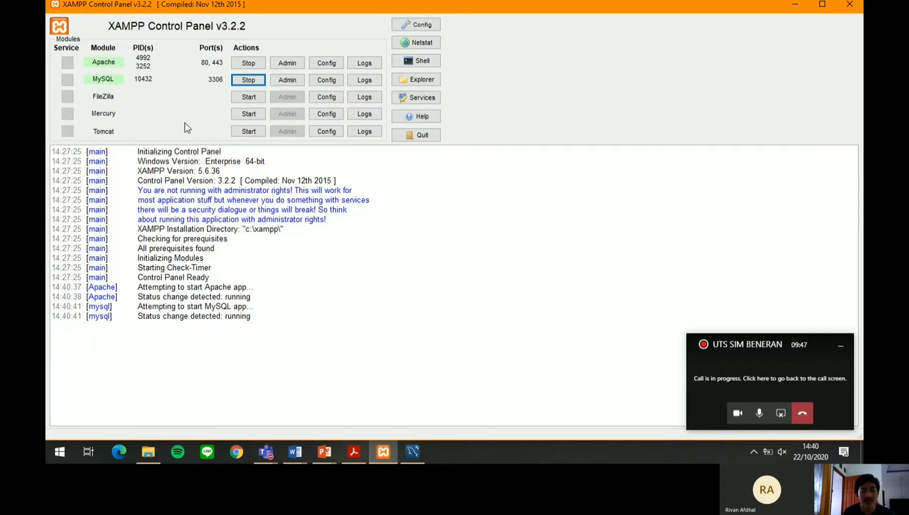
Minimize the XAMPP Control Panel and switch to MySQL Workbench in a maximized window
mouse_move(565, 6)
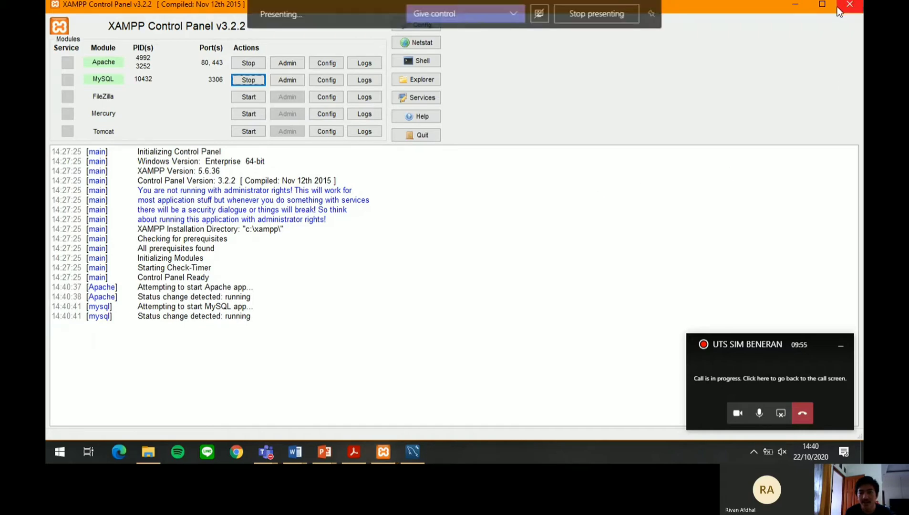
left_click(800, 2)
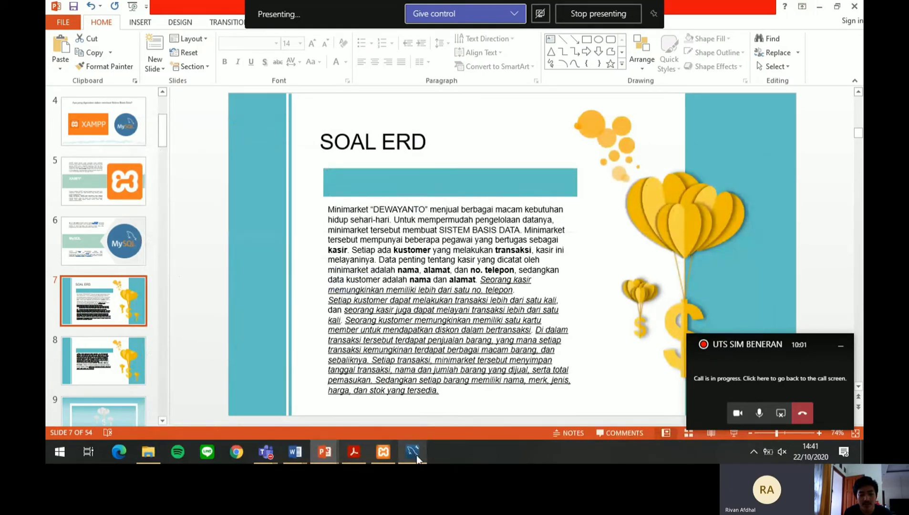
mouse_move(418, 457)
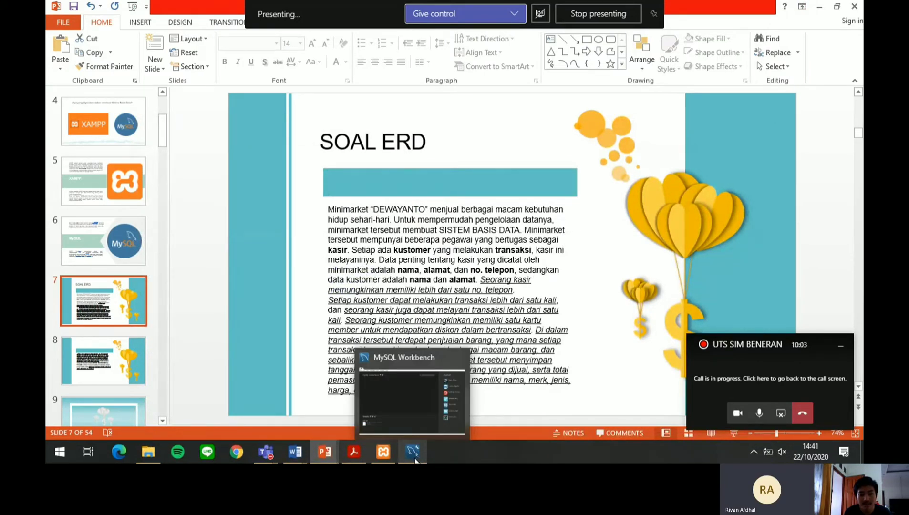
left_click(412, 452)
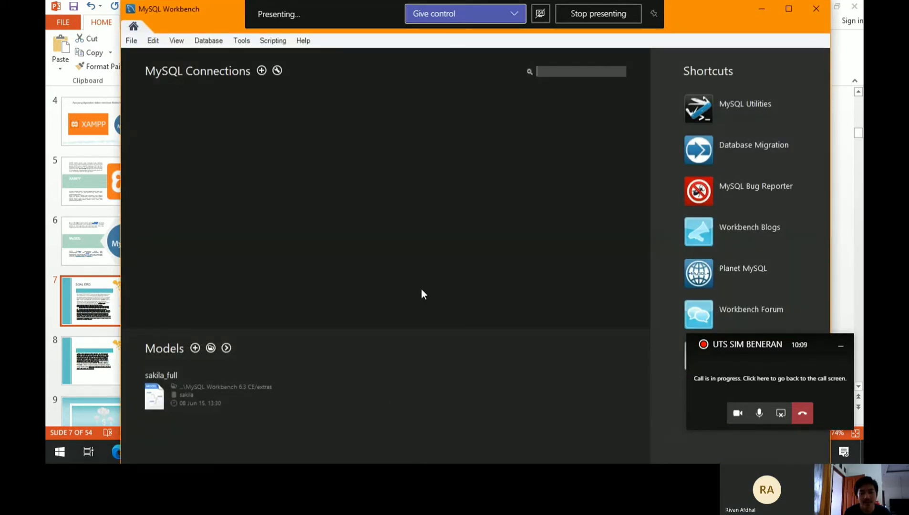
left_click(789, 10)
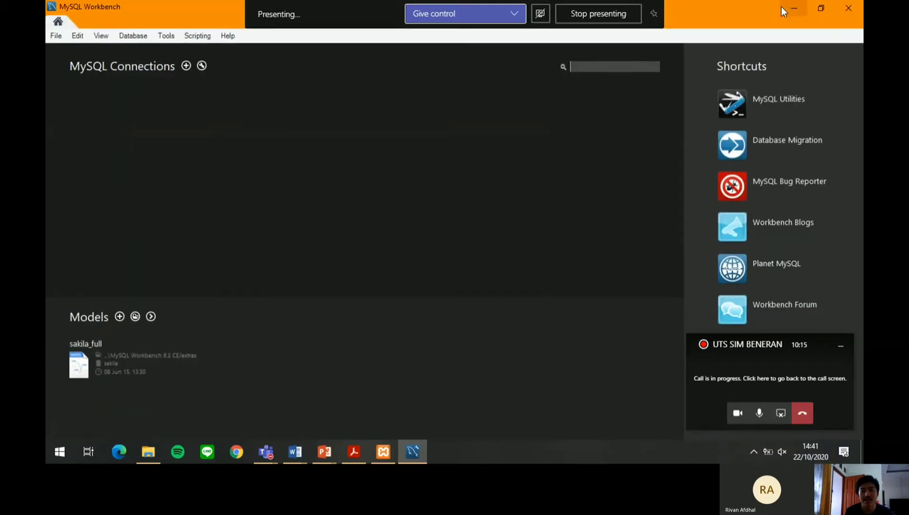
Create a new model in MySQL Workbench
left_click(60, 38)
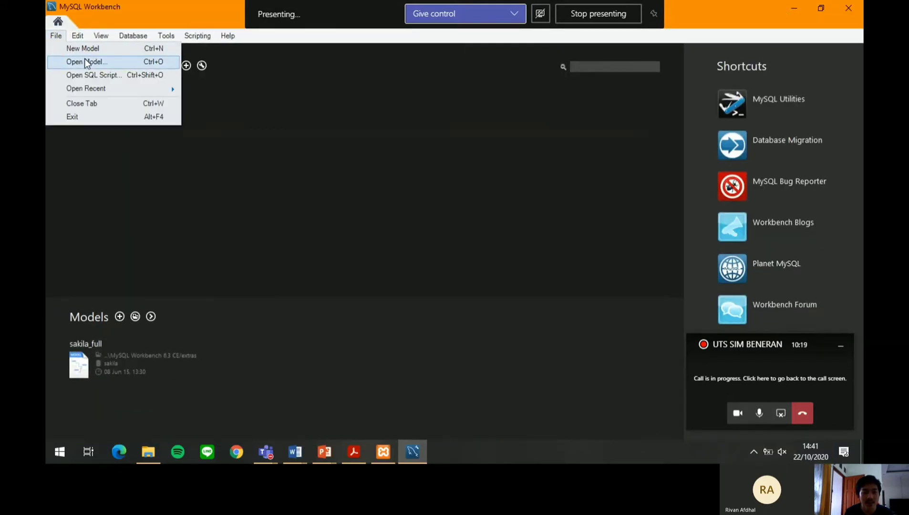
left_click(251, 113)
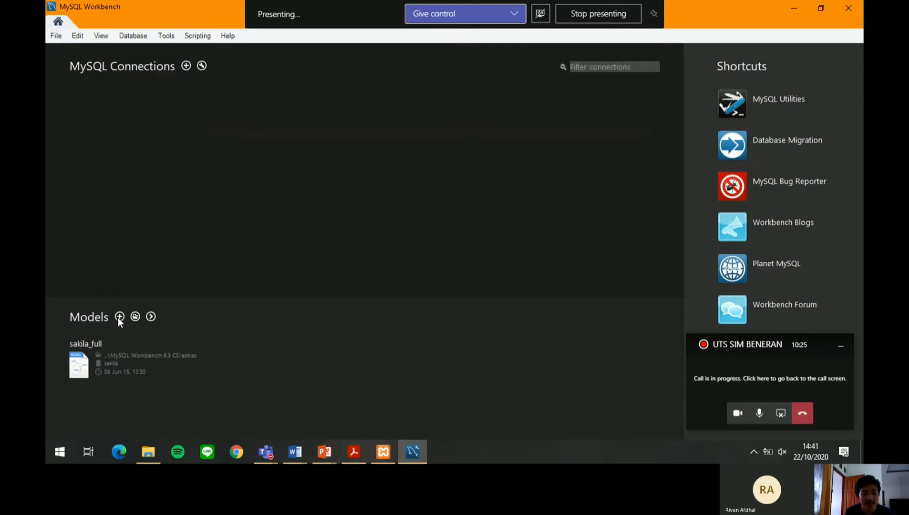
left_click(56, 38)
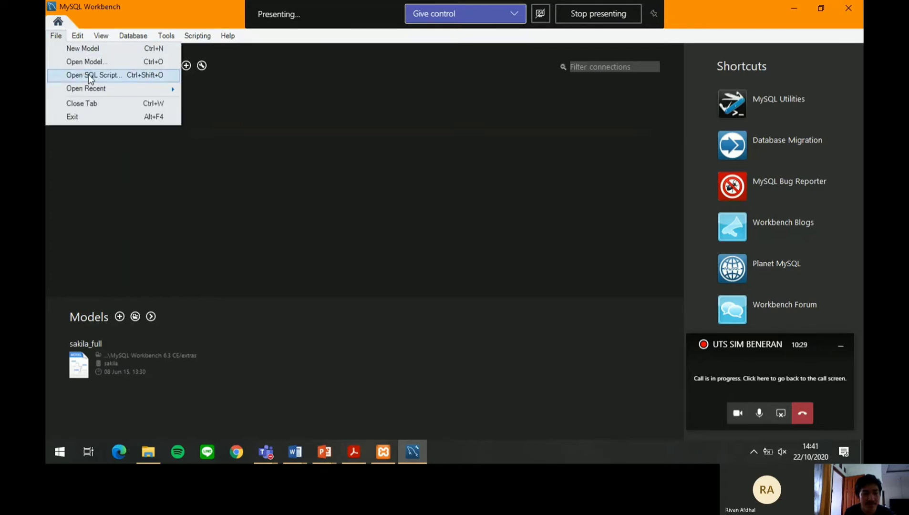
left_click(90, 48)
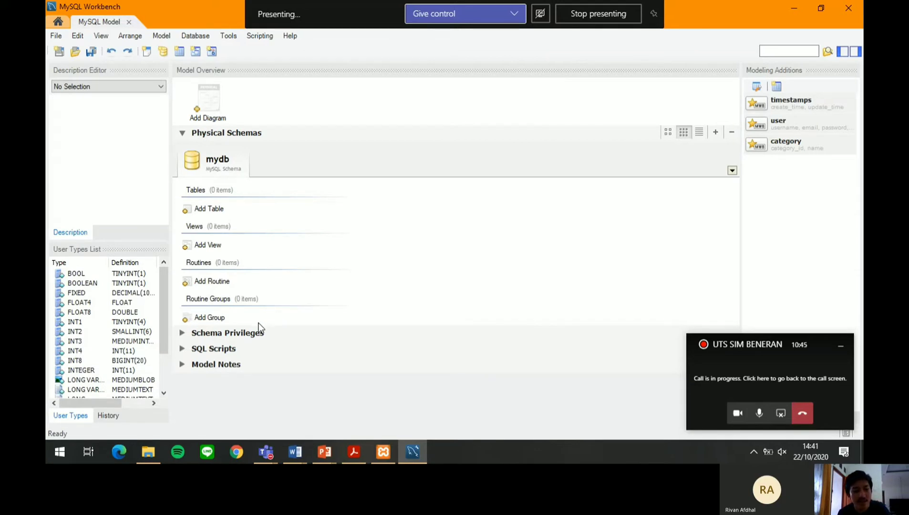
Rename the default schema as db_minimarket and add a new EER diagram to the model
double_click(220, 164)
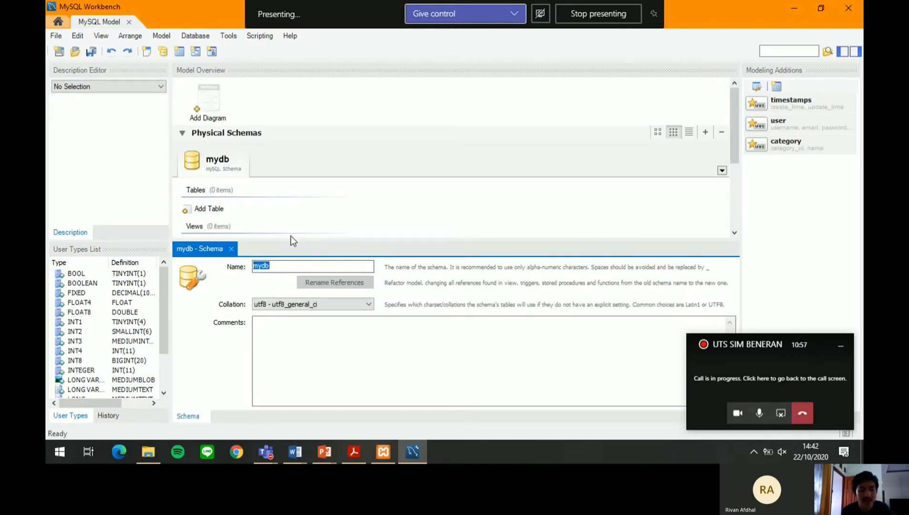
left_click(291, 267)
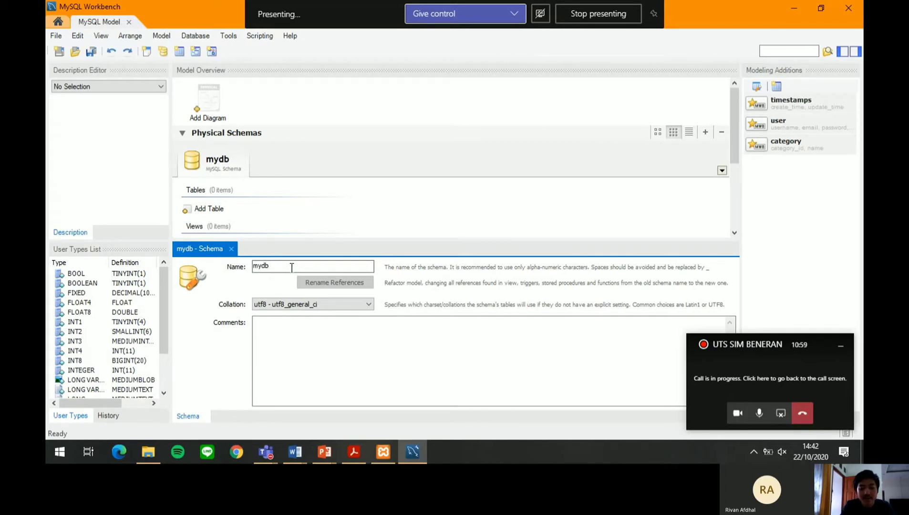
key("BackSpace")
key("BackSpace")
key("BackSpace")
key("BackSpace")
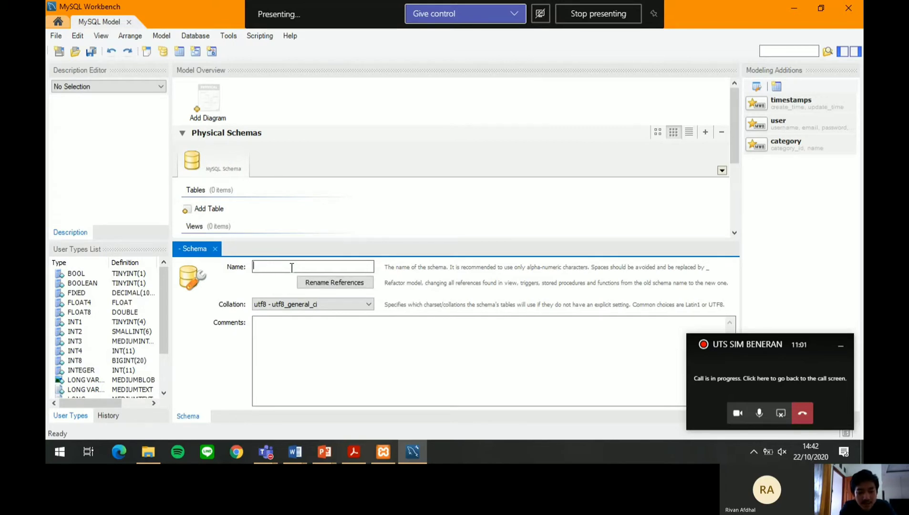
type("d")
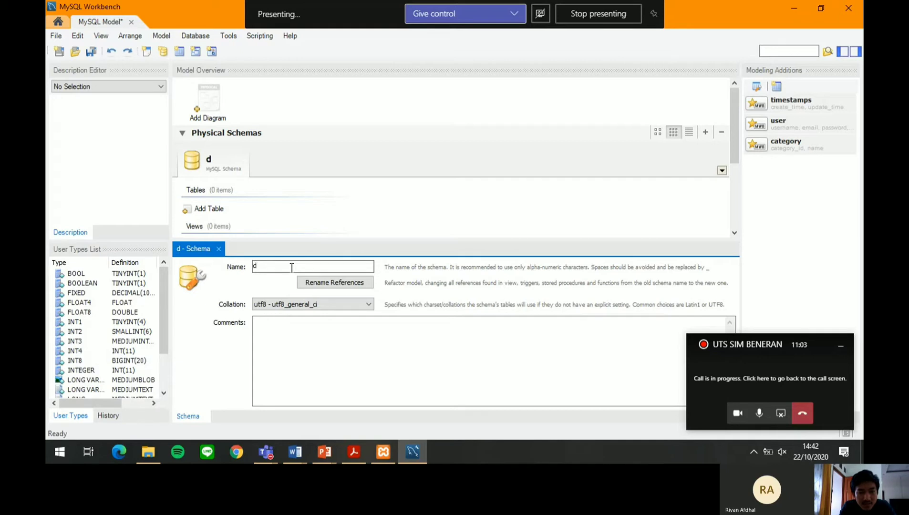
type("b_min")
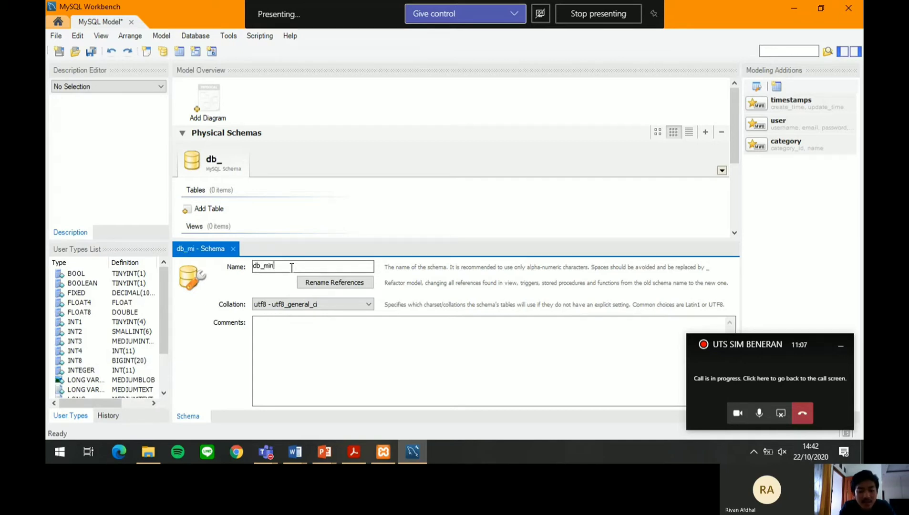
type("imarket")
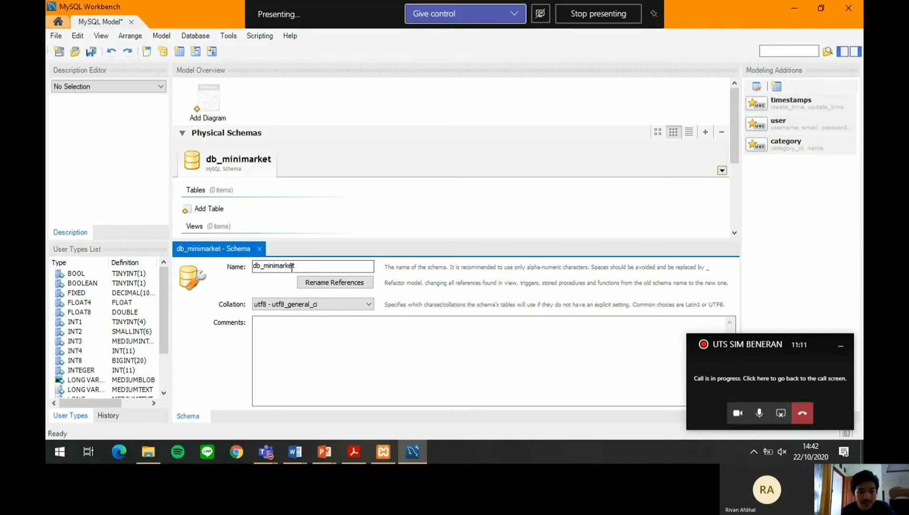
double_click(203, 99)
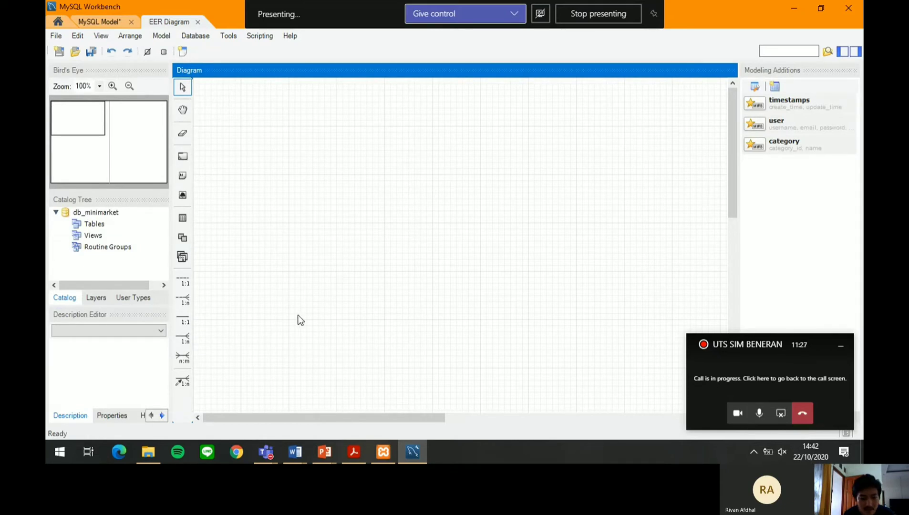
Review the SOAL ERD slide in PowerPoint and the XAMPP Control Panel, and return to MySQL Workbench
mouse_move(325, 450)
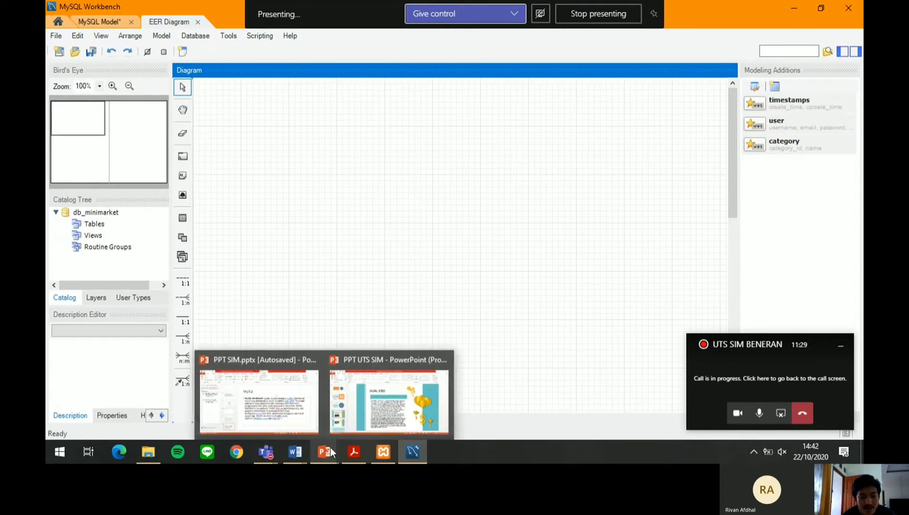
left_click(344, 424)
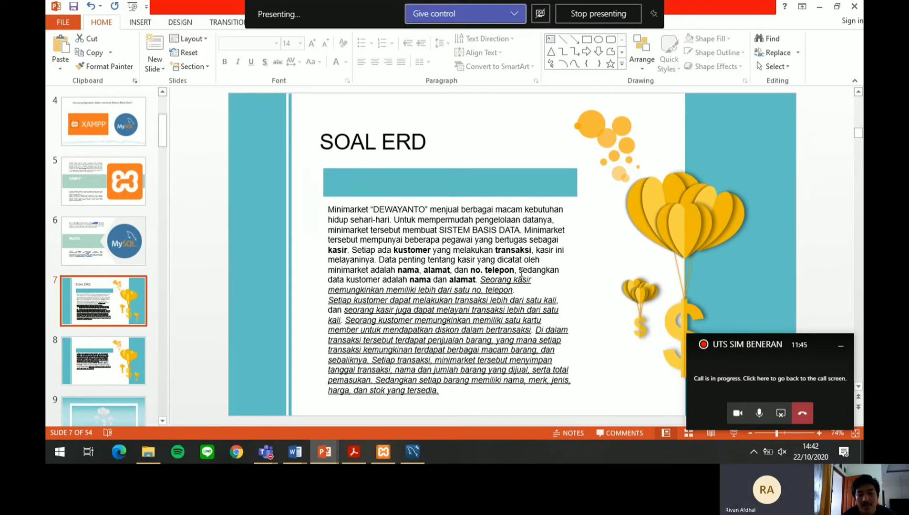
mouse_move(382, 450)
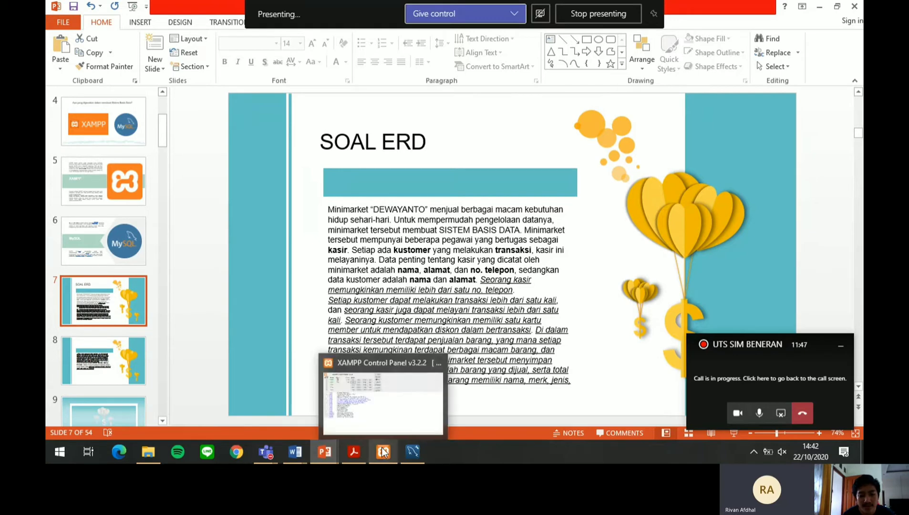
left_click(393, 425)
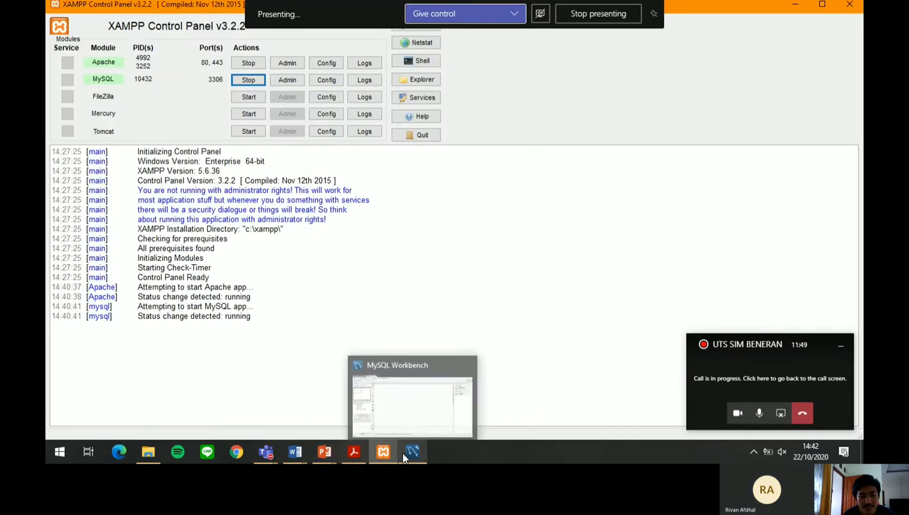
left_click(395, 409)
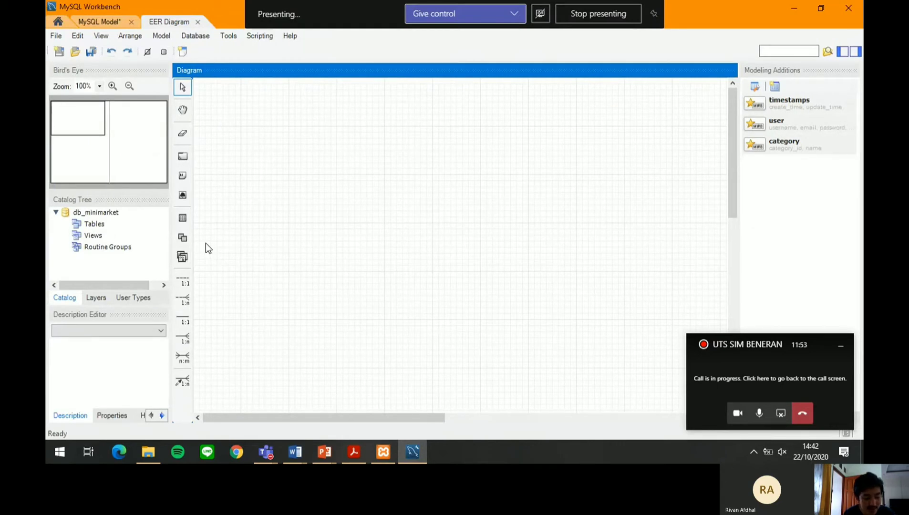
Place a new table of the db_minimarket schema on the empty EER diagram
left_click(100, 226)
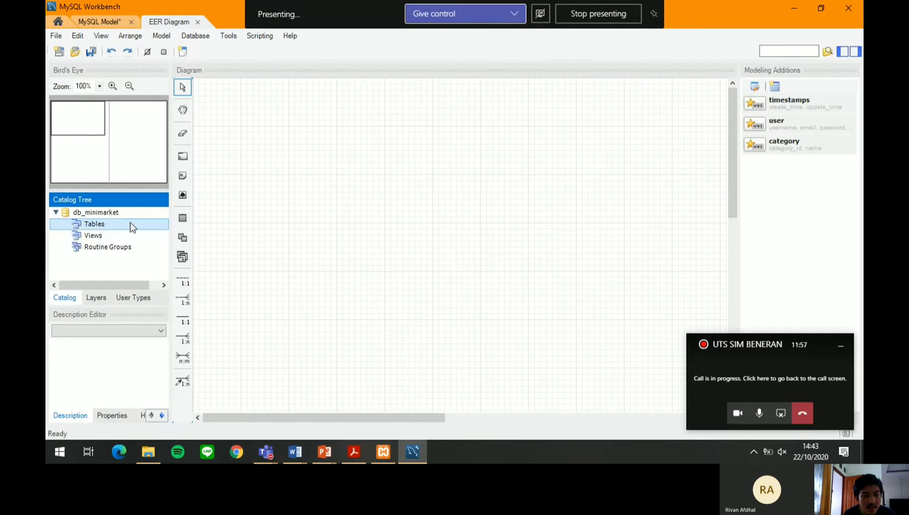
left_click(183, 220)
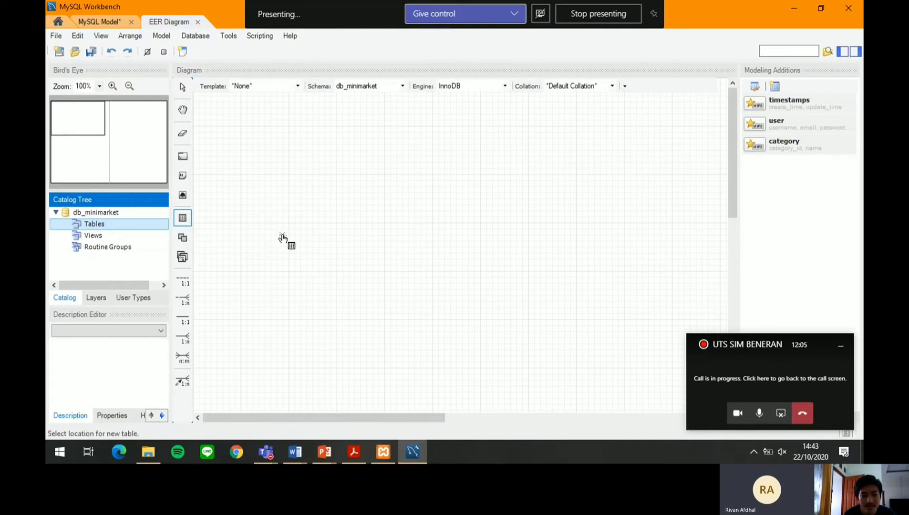
left_click(288, 275)
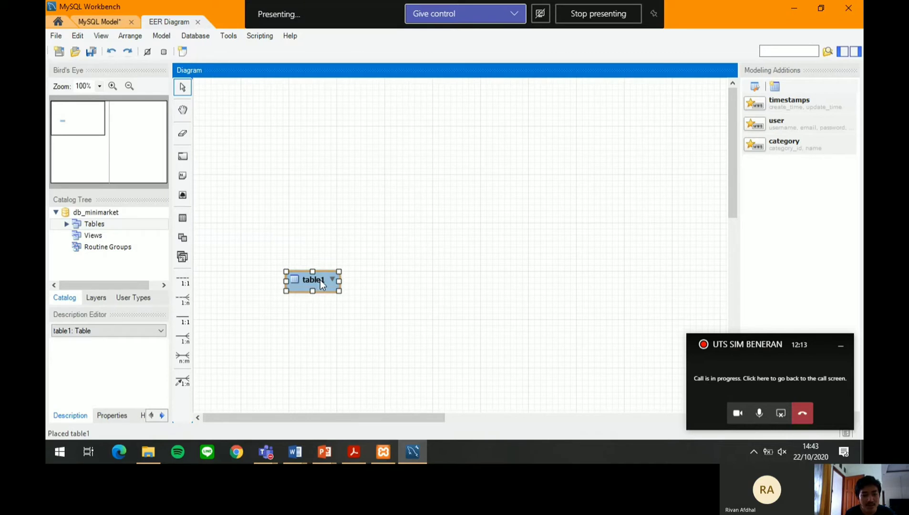
Open the placed table for editing and rename it as kasir
double_click(320, 280)
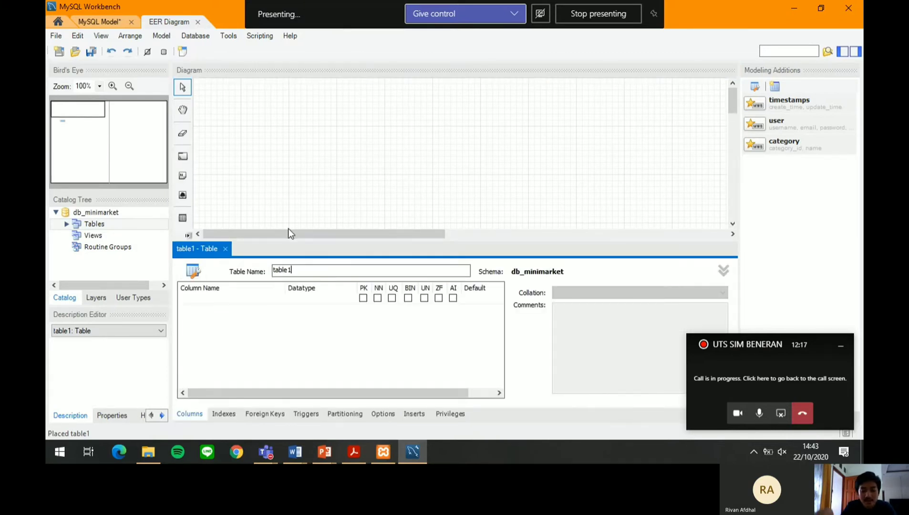
key("BackSpace")
key("BackSpace")
key("BackSpace")
key("BackSpace")
key("BackSpace")
key("BackSpace")
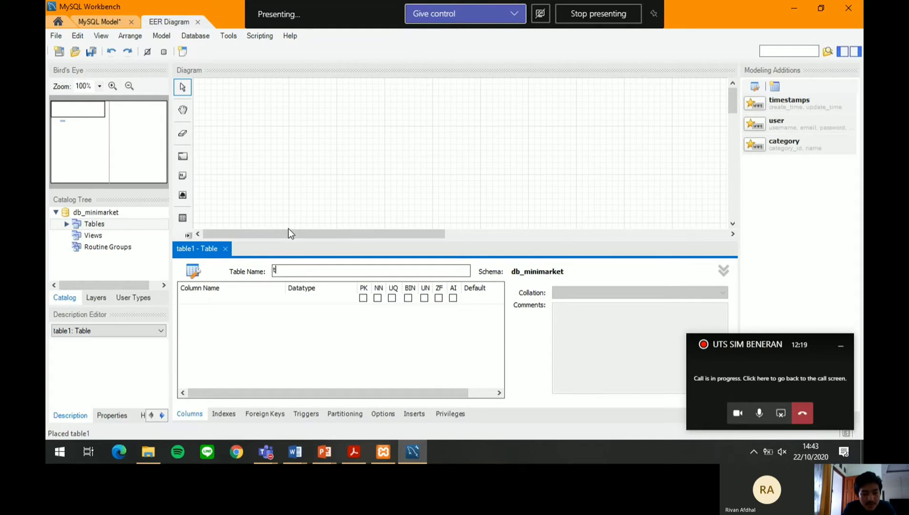
type("kasir")
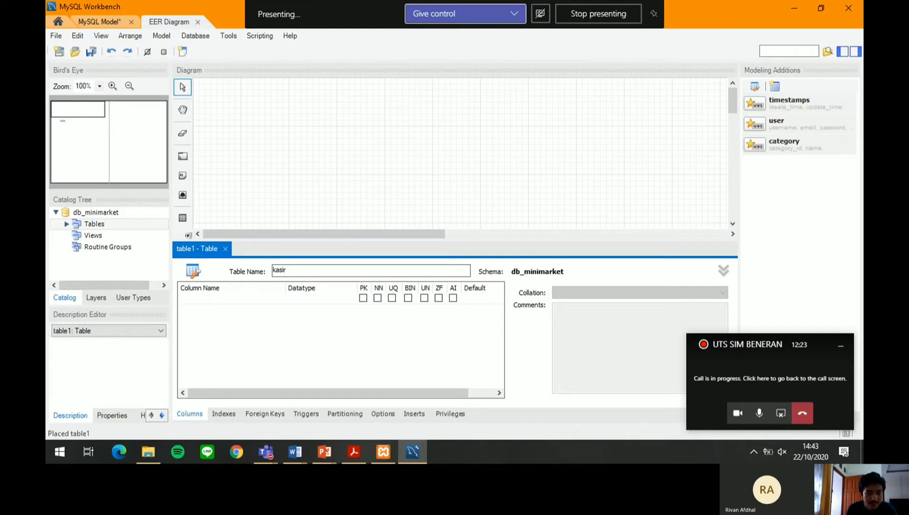
Add a first column named id_kasir with the INT datatype to the kasir table
left_click(201, 298)
left_click(201, 298)
left_click(209, 299)
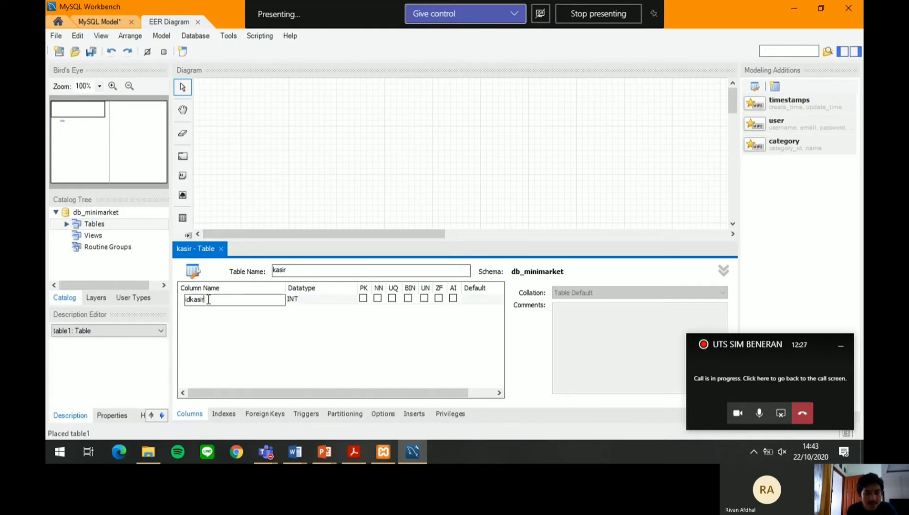
key("BackSpace")
key("BackSpace")
key("BackSpace")
key("BackSpace")
key("BackSpace")
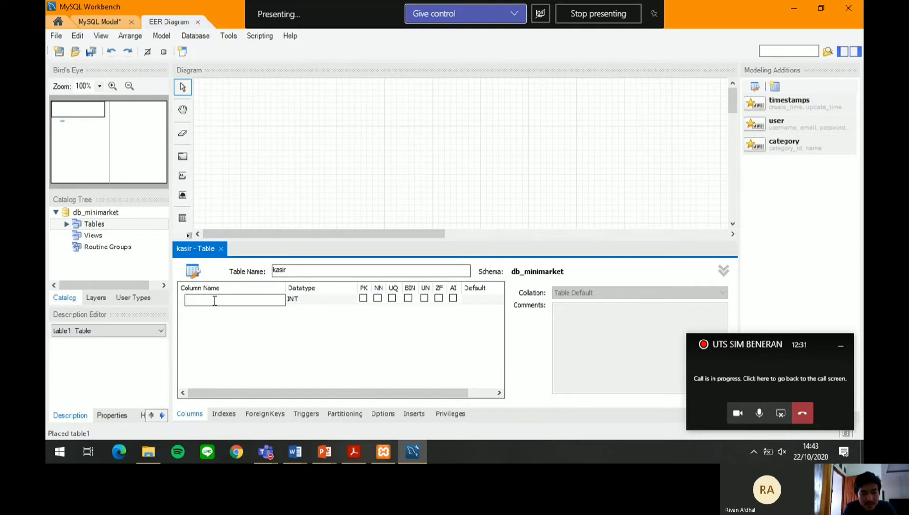
type("id_kasir")
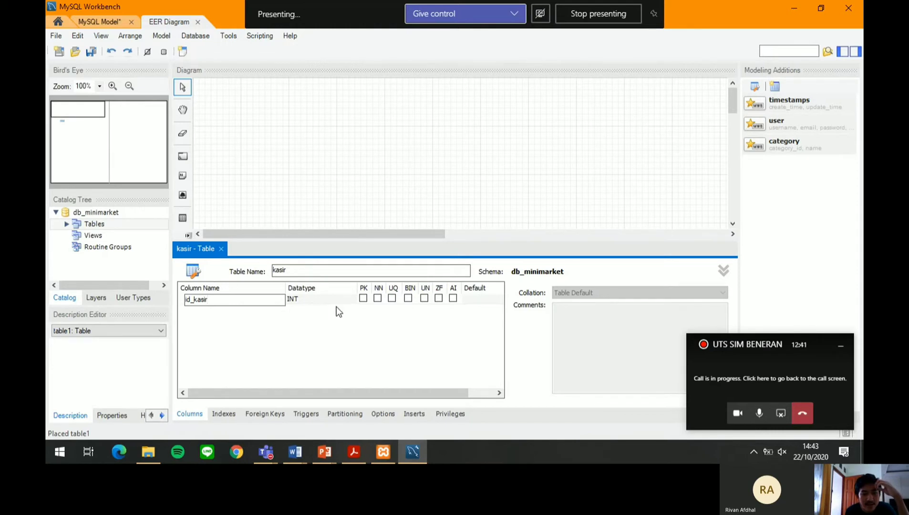
Add the columns nama and alamat, both with the VARCHAR(45) datatype, below id_kasir
left_click(267, 308)
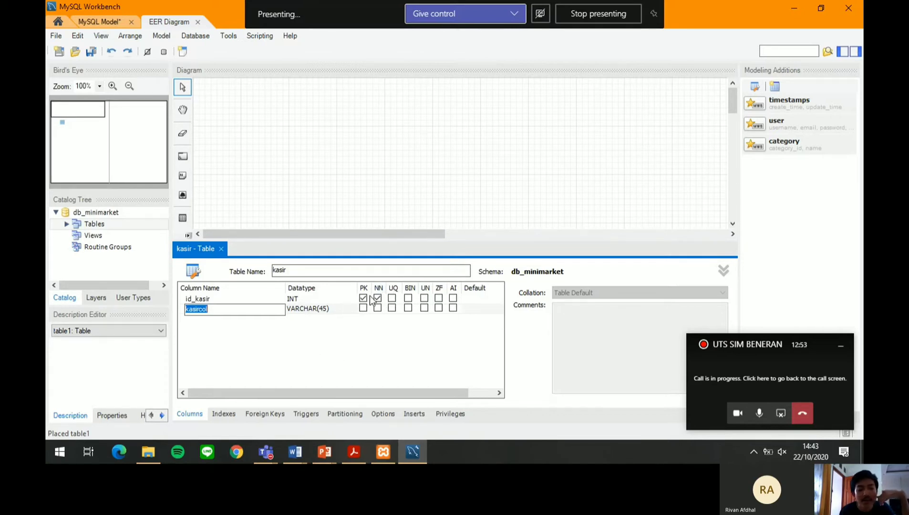
key("BackSpace")
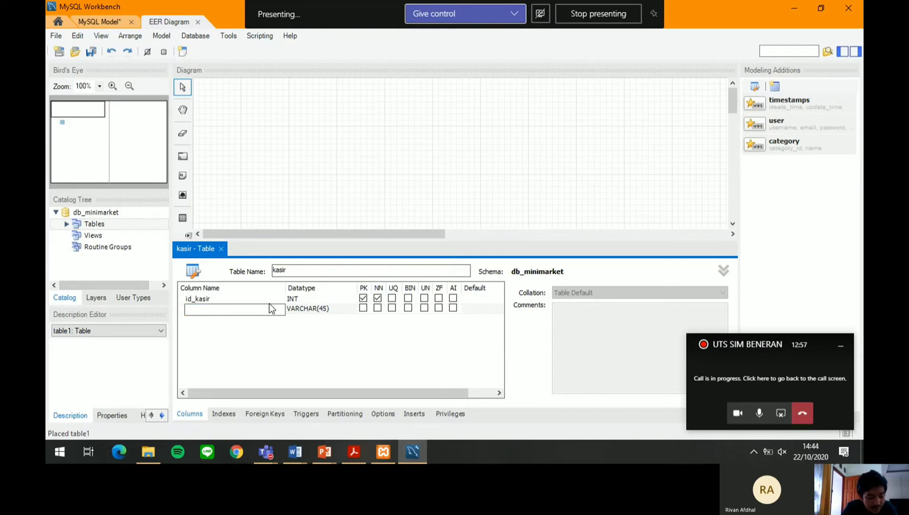
type("nama")
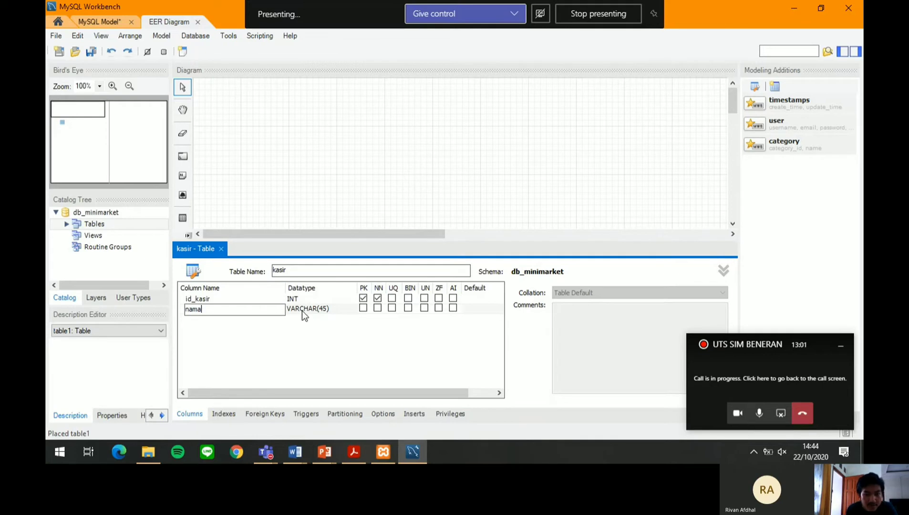
left_click(243, 318)
key("BackSpace")
type("alamat")
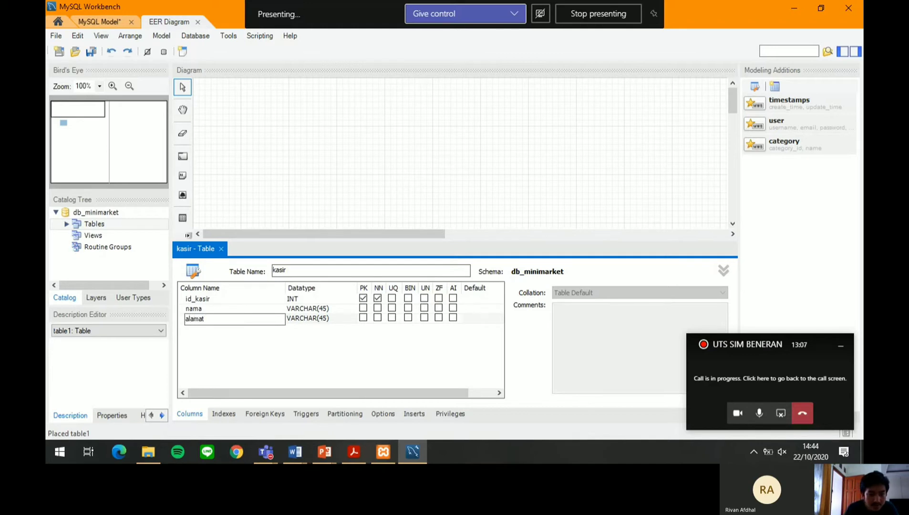
left_click(326, 315)
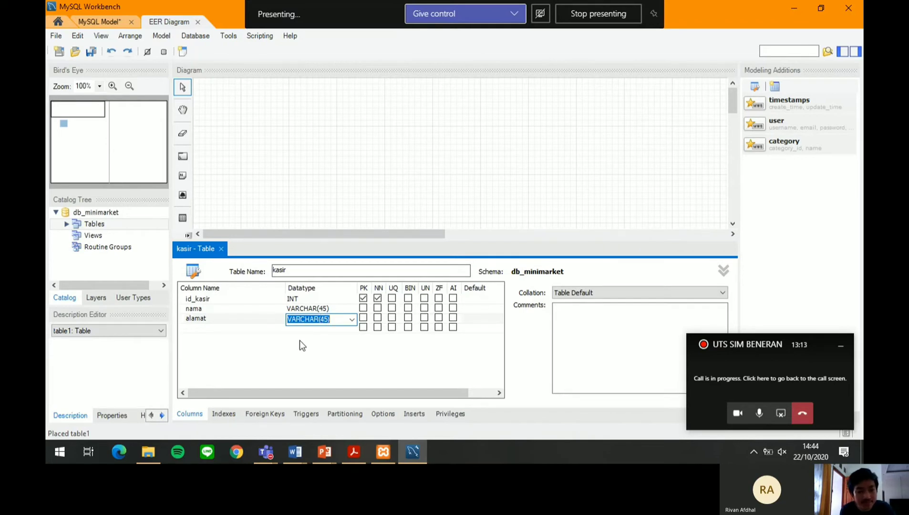
Add a column named telepon with the VARCHAR(45) datatype below alamat and close the kasir table editor
left_click(260, 326)
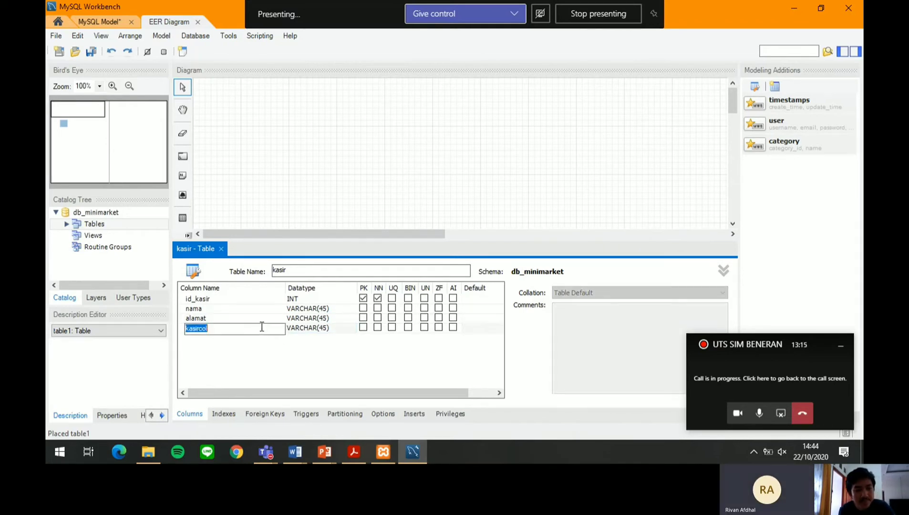
key("BackSpace")
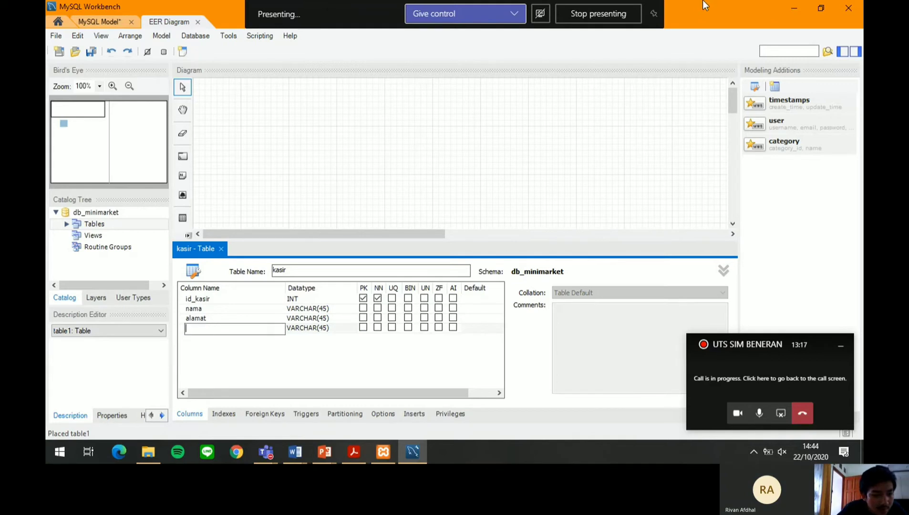
type("telepom")
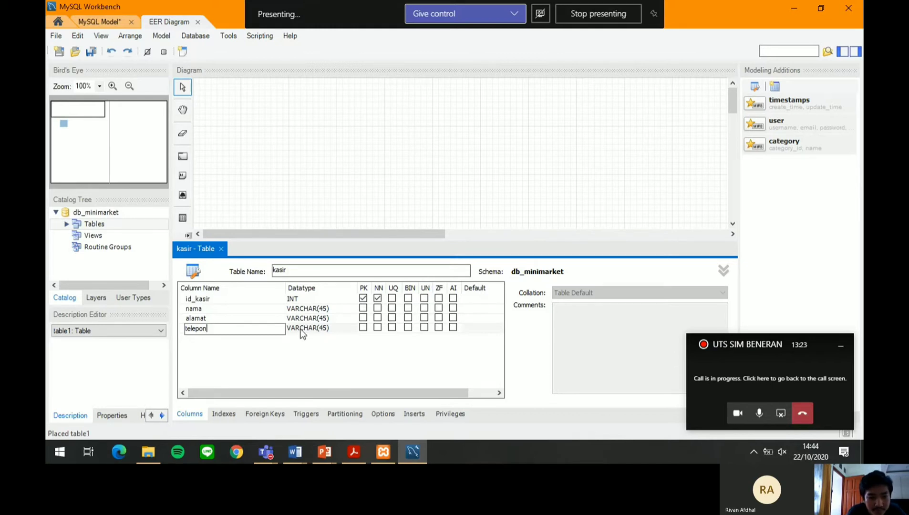
left_click(235, 339)
left_click(235, 339)
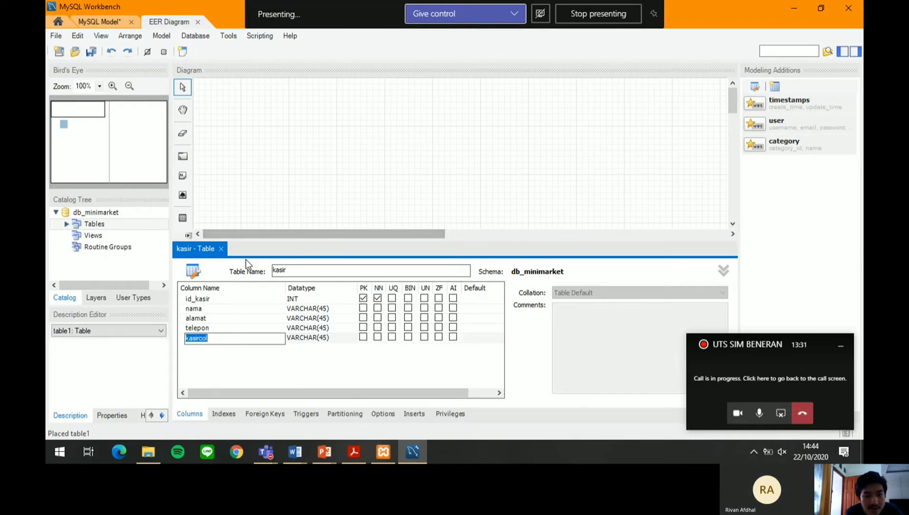
left_click(221, 249)
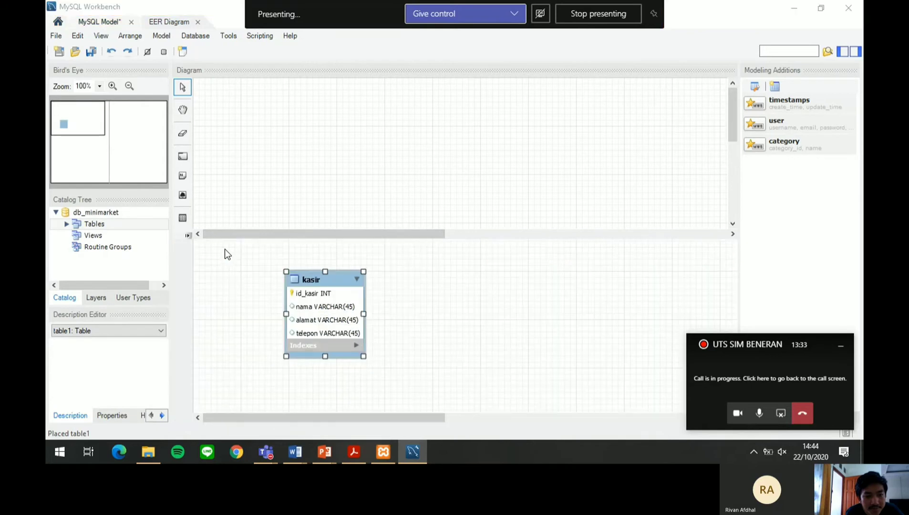
Reopen the kasir table and try to remove the surplus kasircol column by clearing its name
left_click(309, 305)
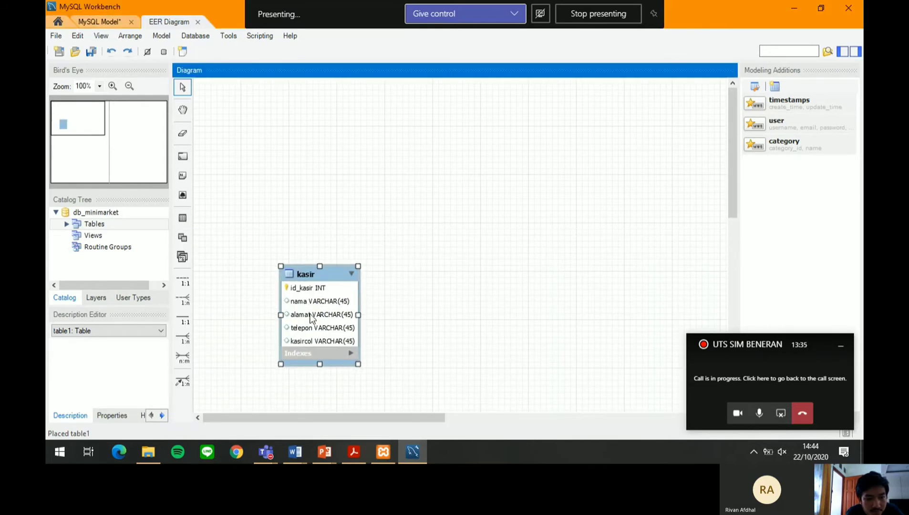
double_click(315, 322)
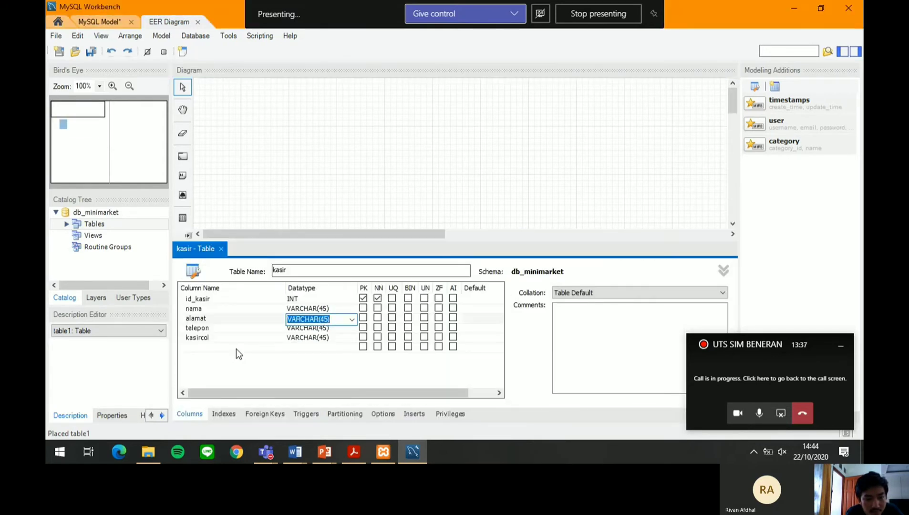
double_click(231, 337)
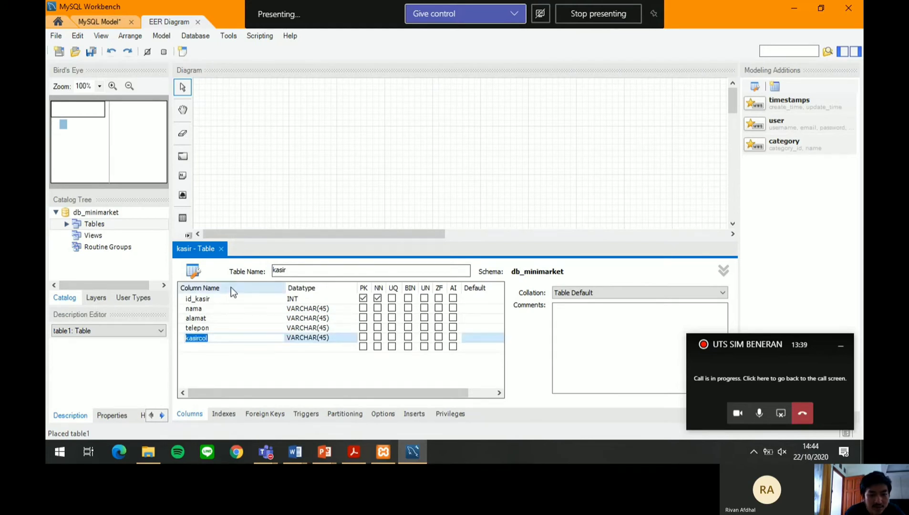
key("BackSpace")
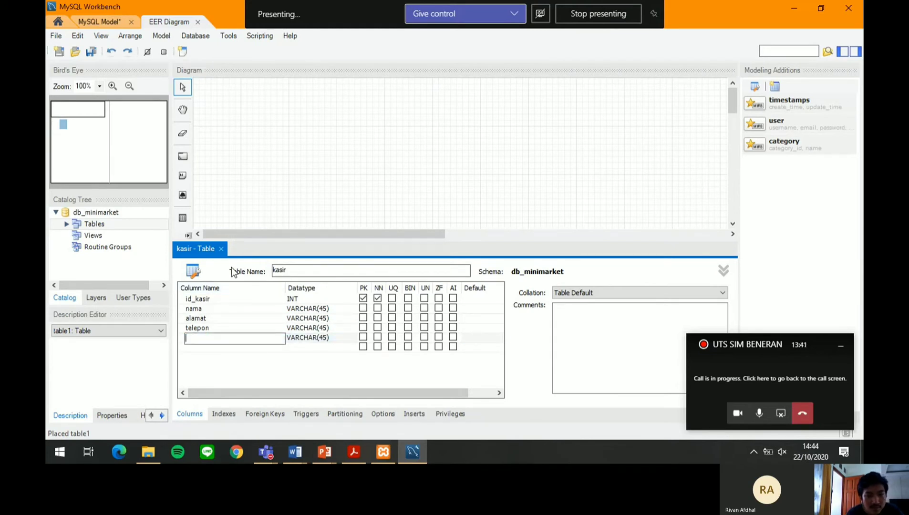
left_click(221, 248)
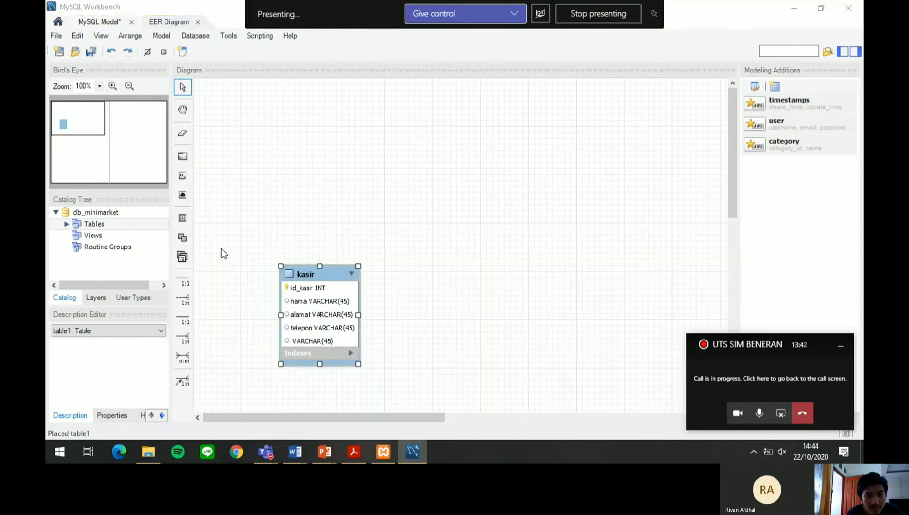
Try to remove the unnamed column of the kasir table by deleting its datatype
double_click(306, 341)
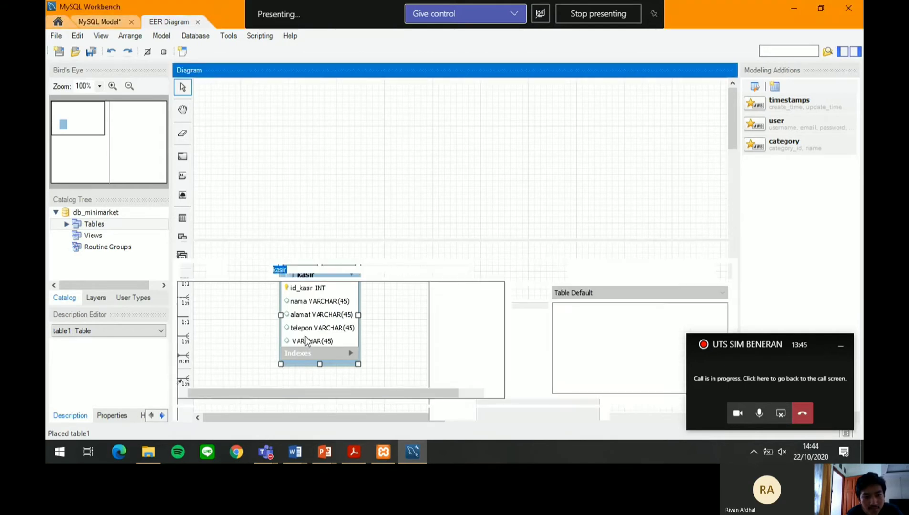
right_click(299, 337)
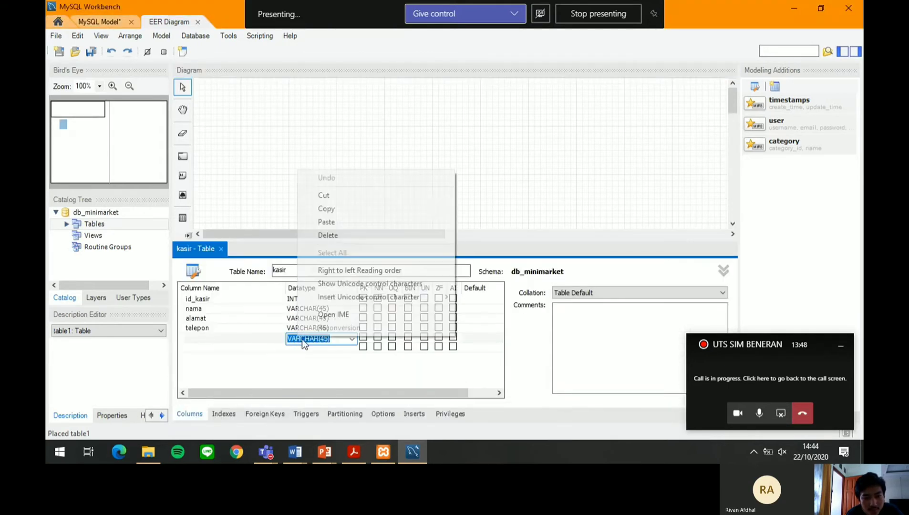
left_click(339, 236)
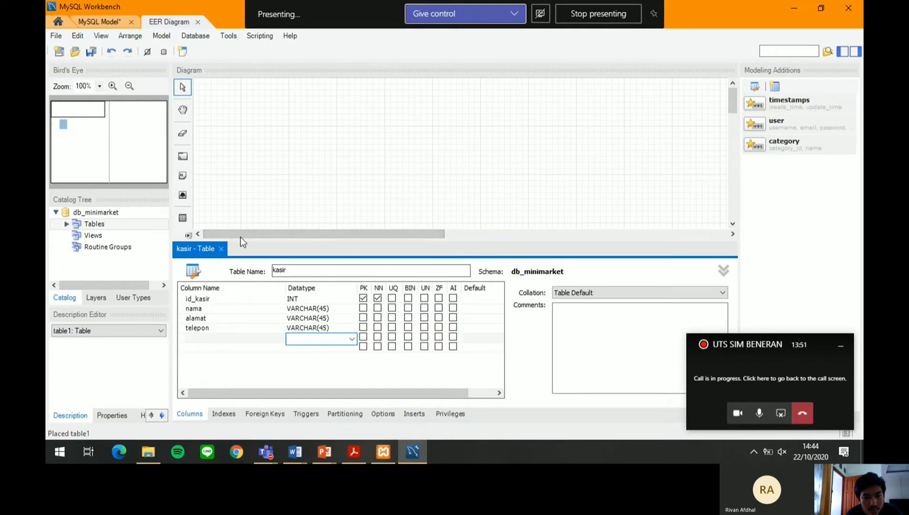
left_click(222, 249)
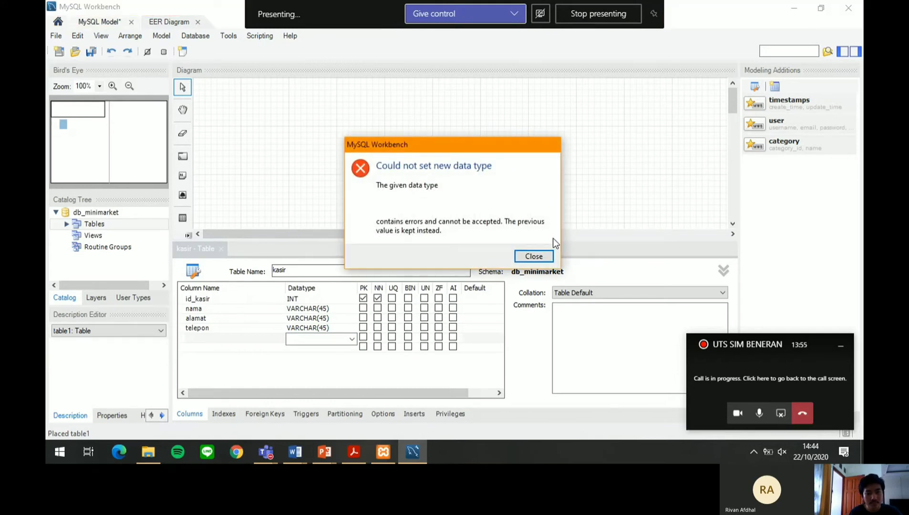
left_click(542, 256)
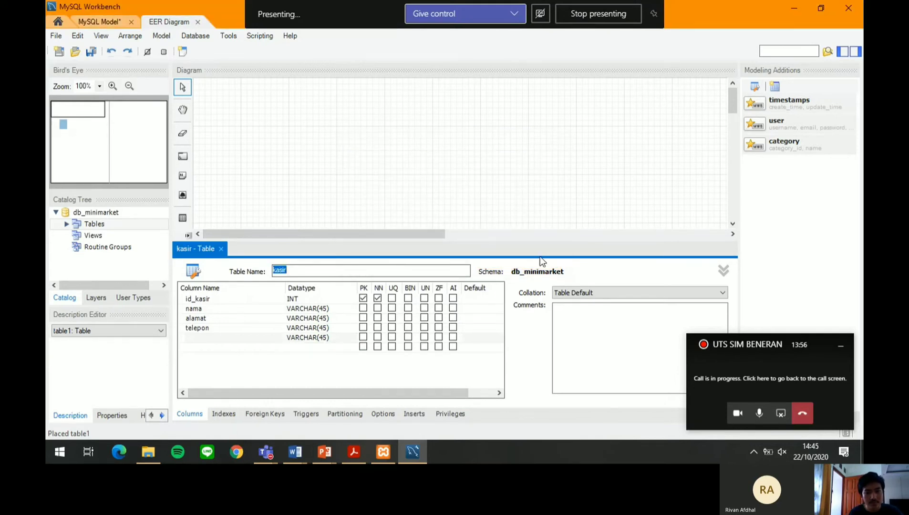
Try to set the unnamed column's datatype to the "-" entry of the datatype list
left_click(313, 338)
left_click(314, 340)
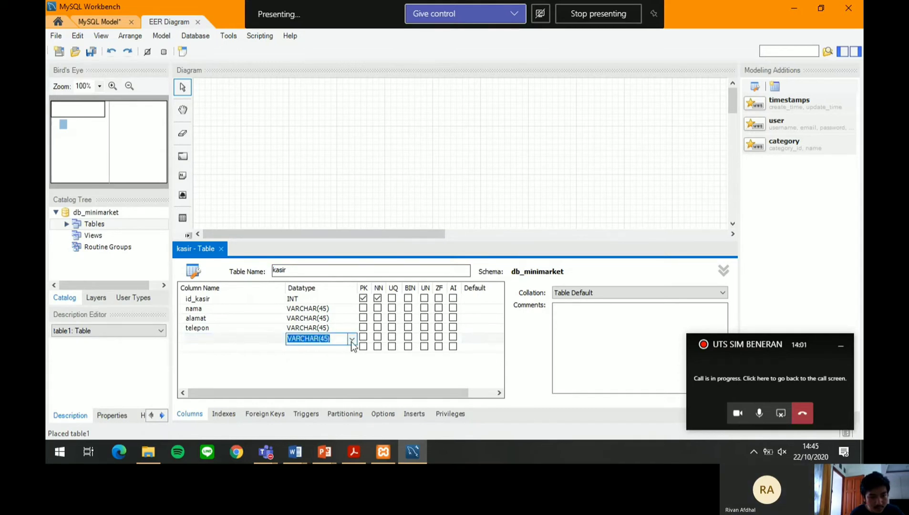
left_click(351, 339)
scroll(327, 309, "up", 1)
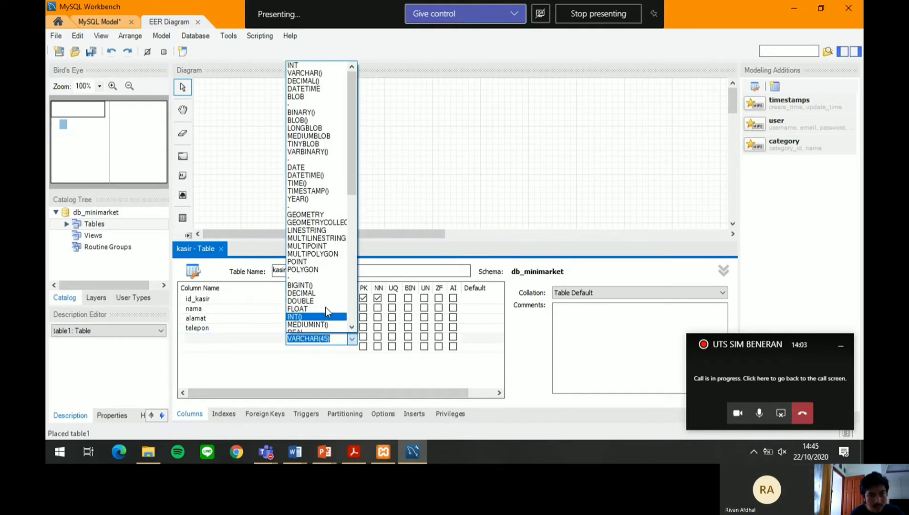
left_click(308, 103)
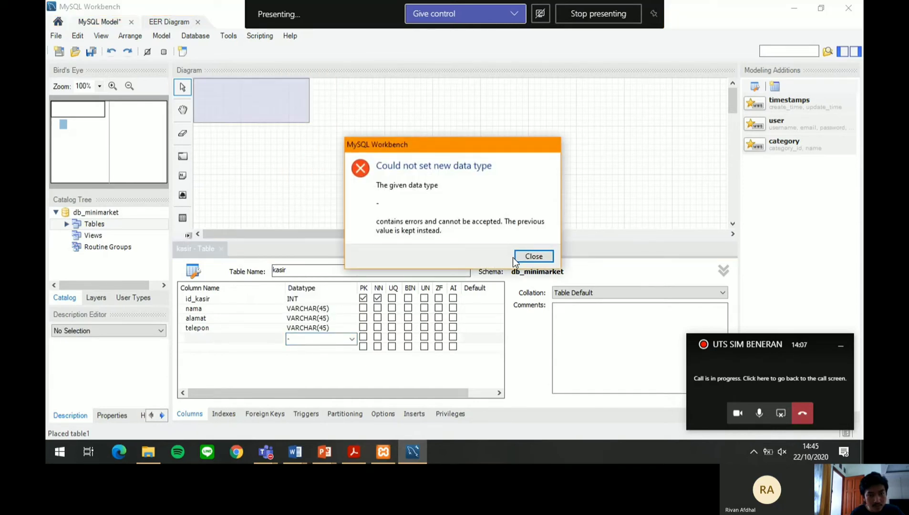
left_click(305, 332)
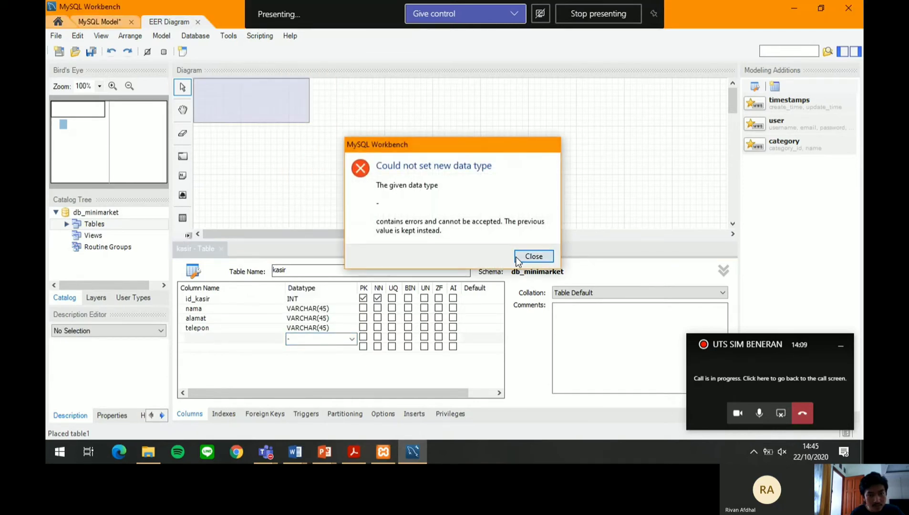
left_click(533, 256)
Delete the unnamed column below telepon from the kasir table and close the table editor
left_click(246, 339)
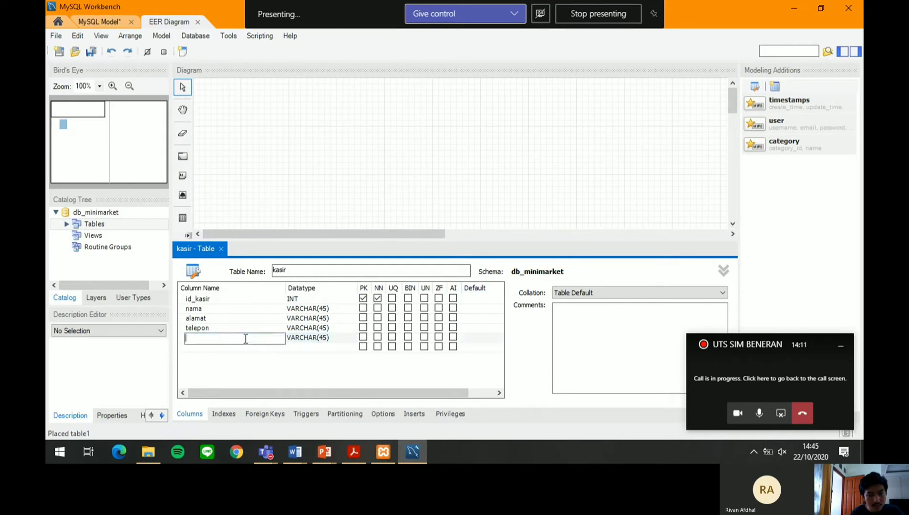
right_click(307, 340)
left_click(329, 342)
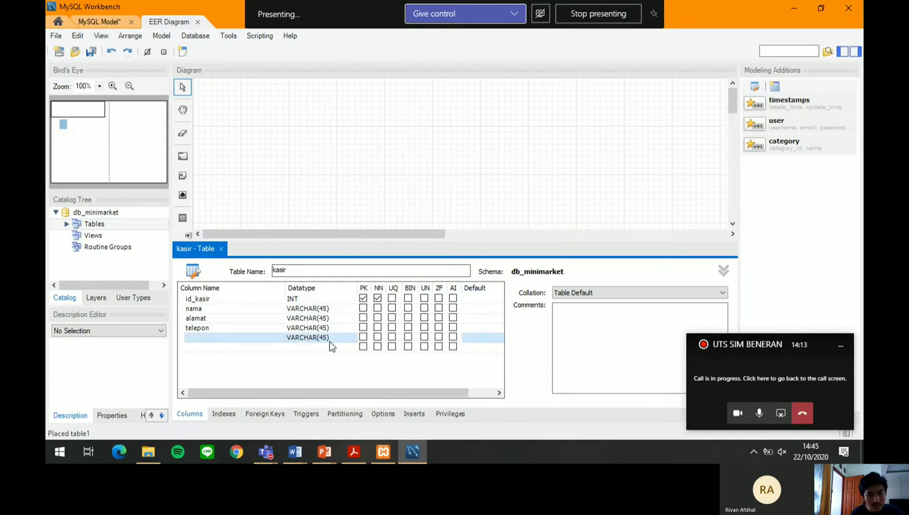
left_click(329, 225)
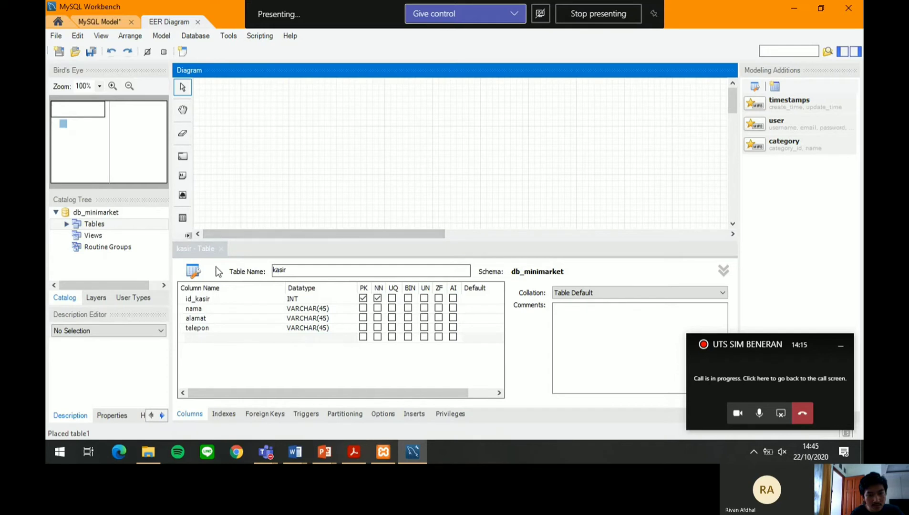
left_click(221, 248)
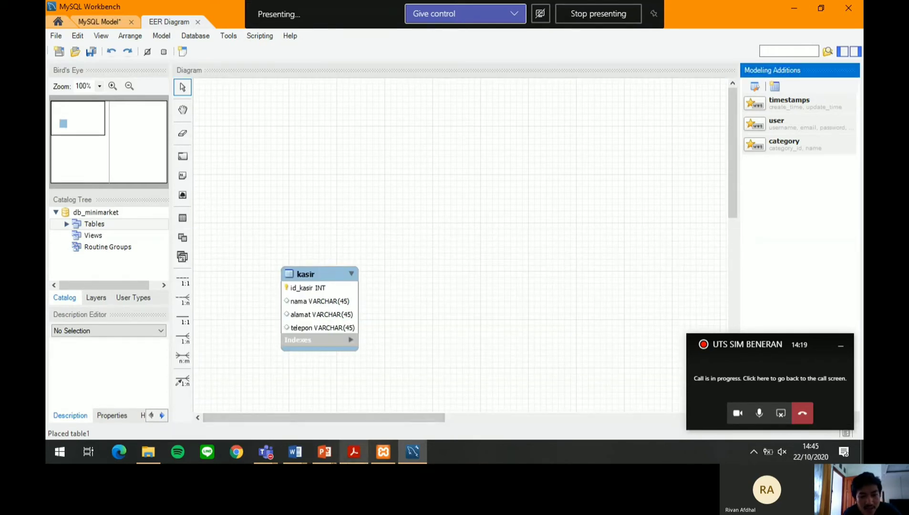
Switch to the PPT UTS SIM presentation in PowerPoint, check the SOAL ERD slide, and return to the diagram in MySQL Workbench
mouse_move(324, 452)
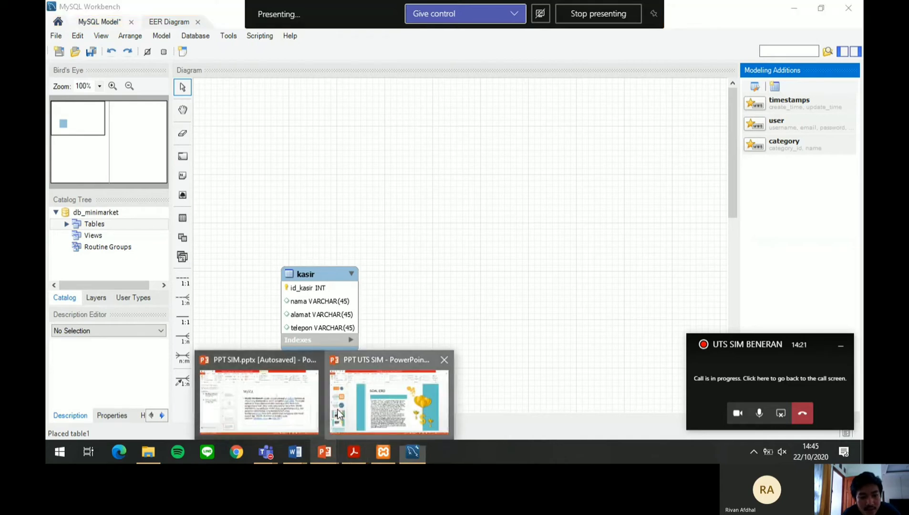
left_click(337, 409)
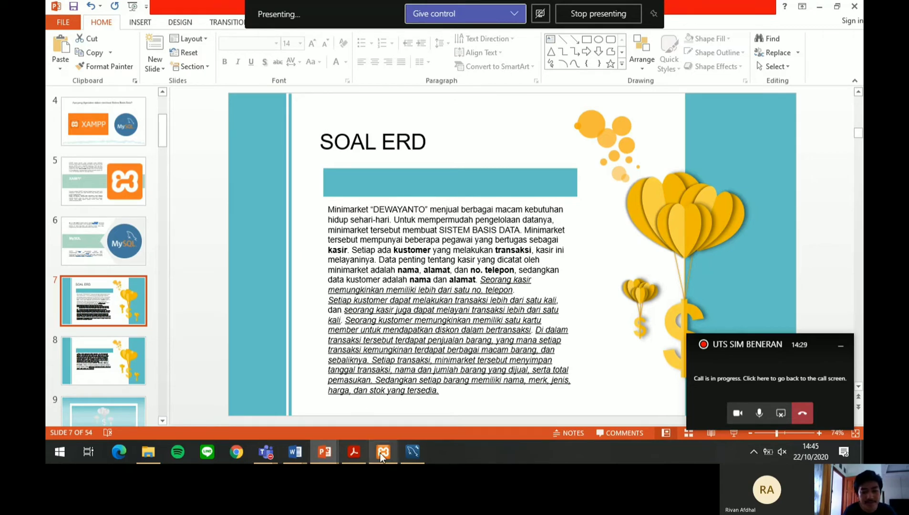
left_click(410, 454)
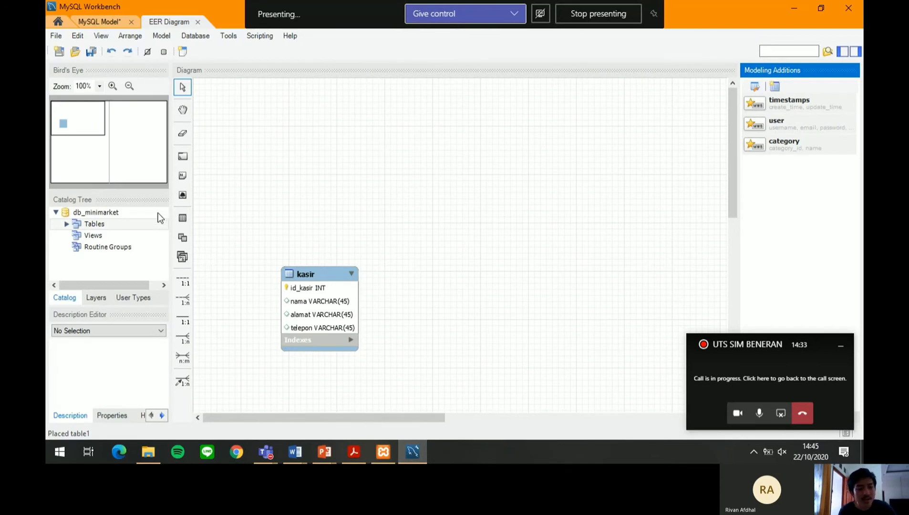
Place a new table above the kasir table on the diagram and rename it as customer
left_click(126, 224)
left_click(182, 221)
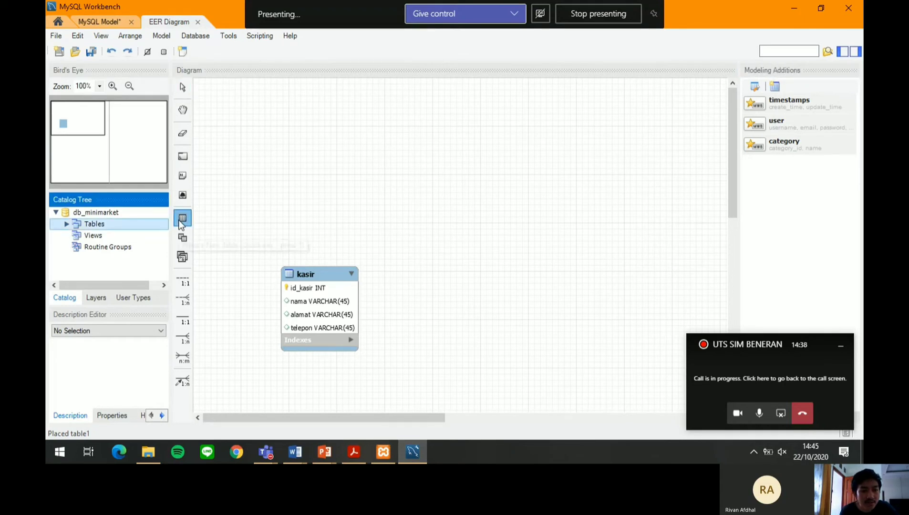
left_click(313, 170)
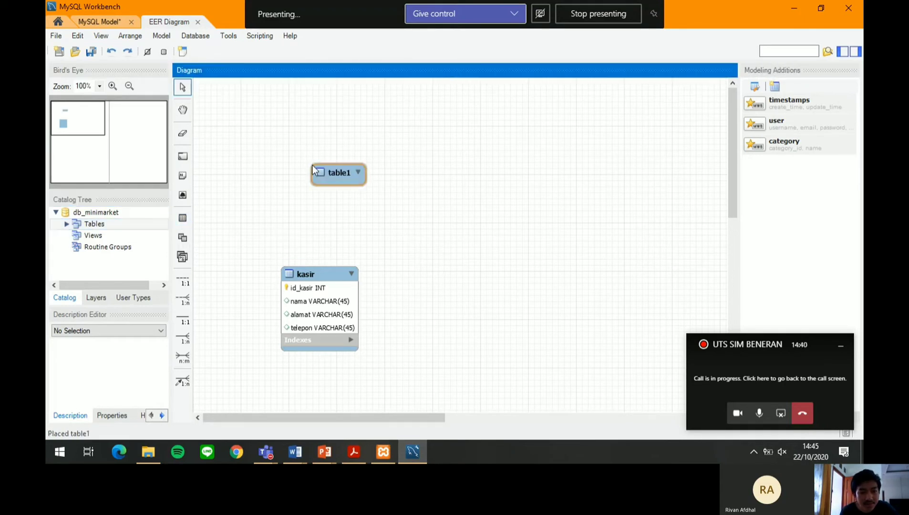
double_click(343, 174)
key("BackSpace")
type("customer")
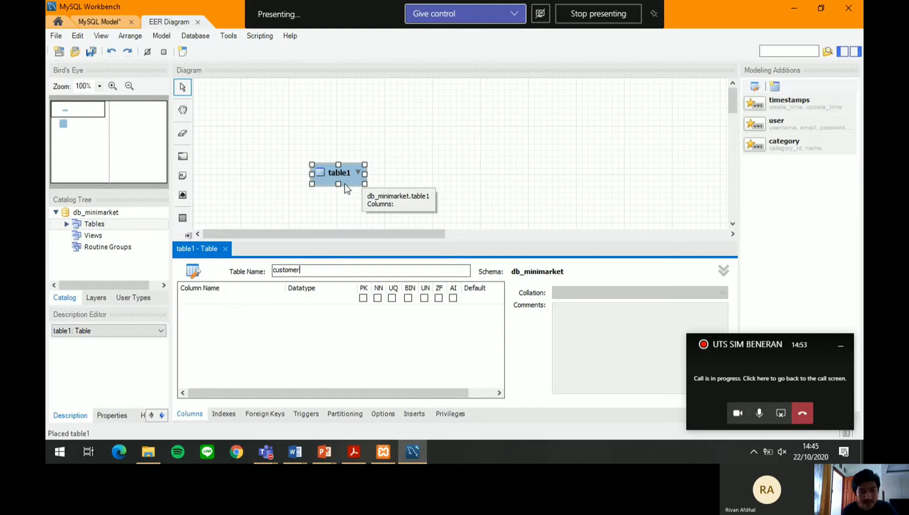
Add a first column named id_customer with the INT datatype to the customer table
double_click(204, 299)
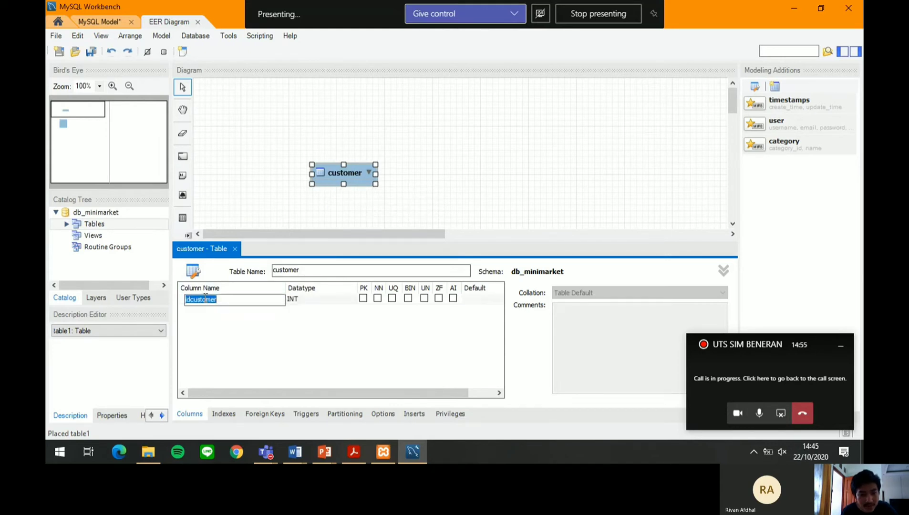
key("BackSpace")
type("id")
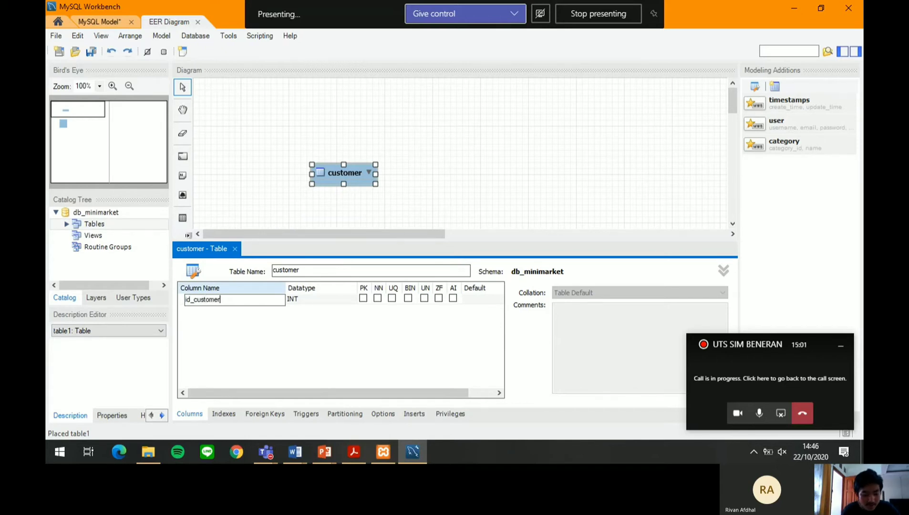
left_click(313, 300)
left_click(314, 299)
Add the columns nama and alamat, both with the VARCHAR(45) datatype, below id_customer
left_click(222, 309)
left_click(225, 308)
type("nama")
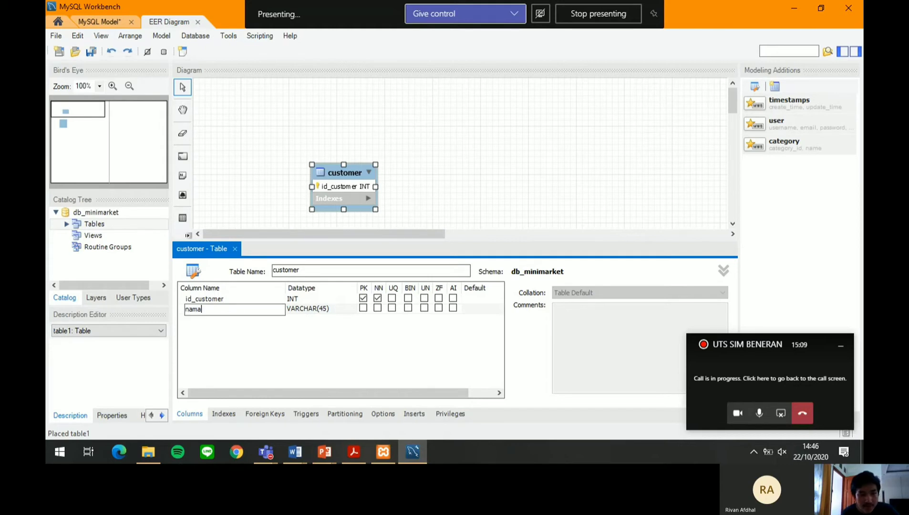
left_click(233, 321)
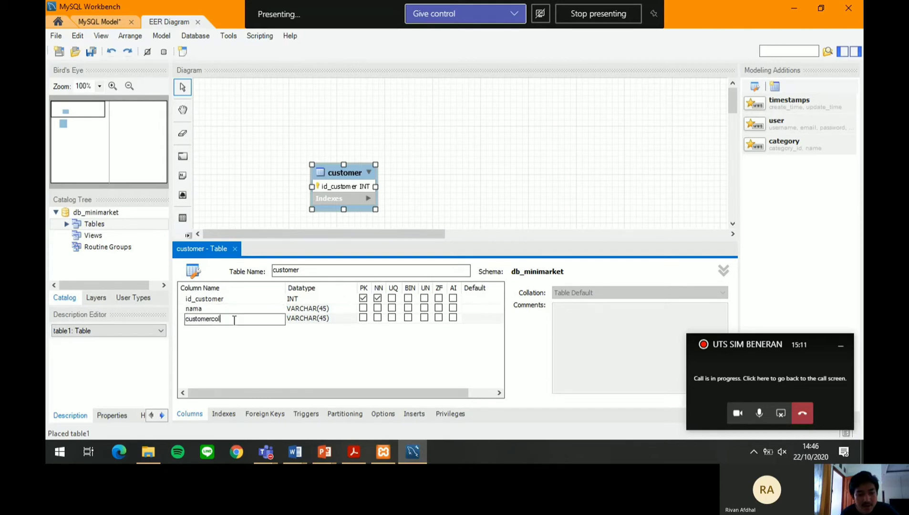
key("BackSpace")
type("alamat")
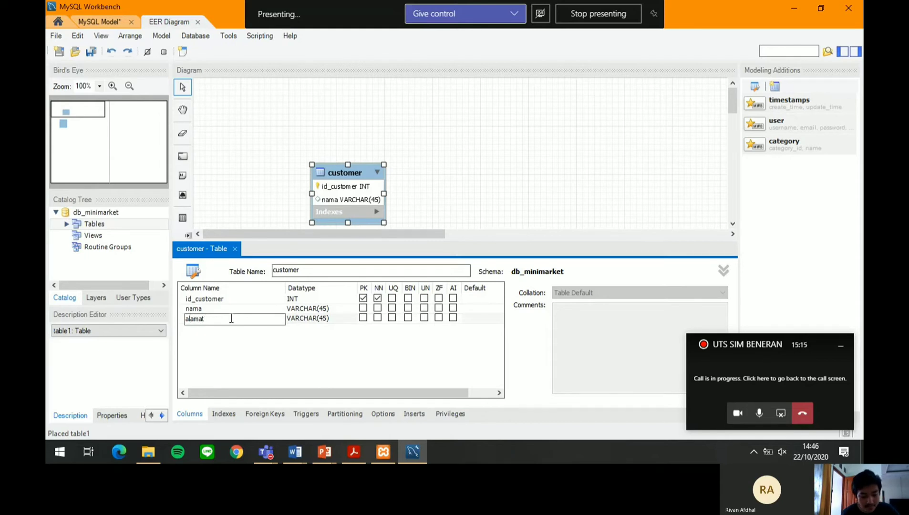
Close the customer table editor and move the customer table further up the diagram, away from kasir
left_click(236, 249)
left_click_drag(330, 217, 310, 171)
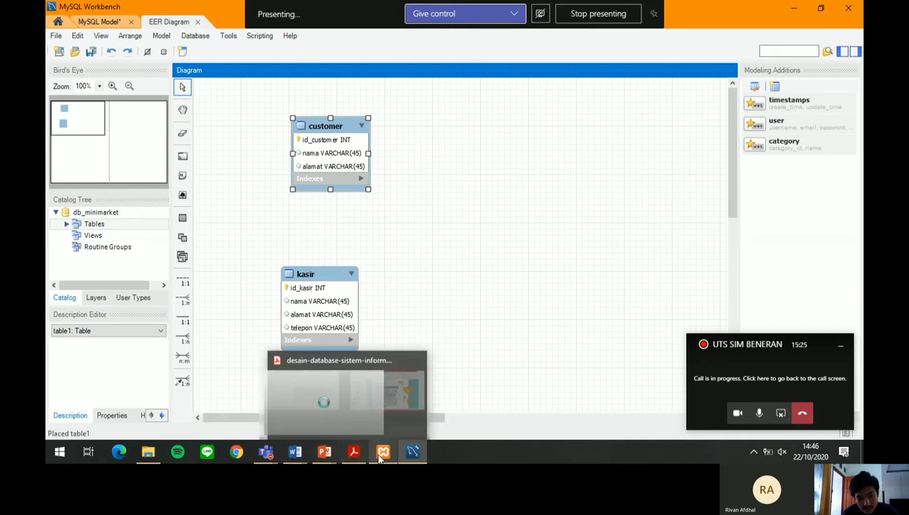
Consult the SOAL ERD task slide in PowerPoint and, back in MySQL Workbench, place a new table beside the customer table
left_click(338, 430)
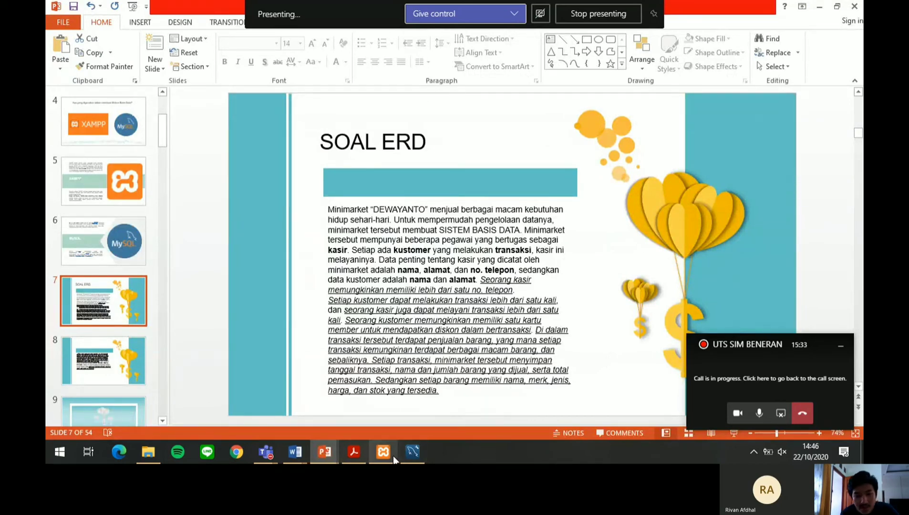
left_click(410, 457)
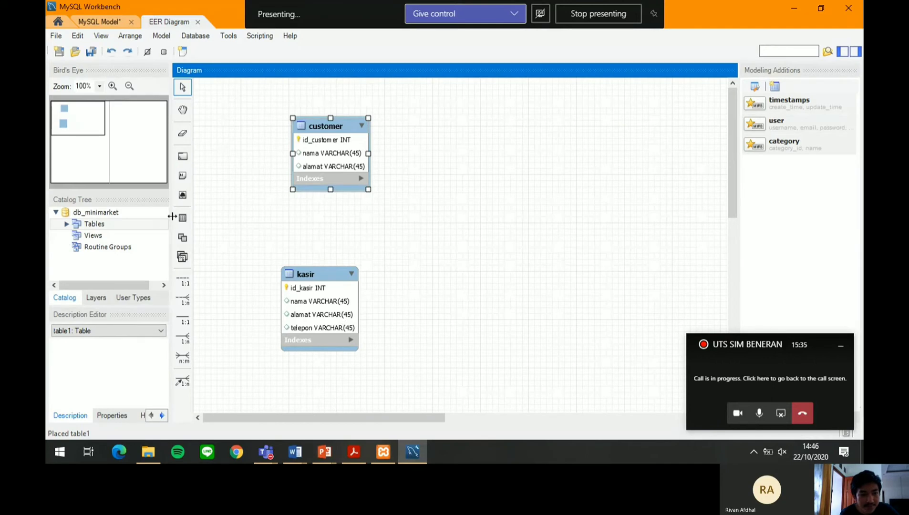
left_click(151, 223)
left_click(182, 218)
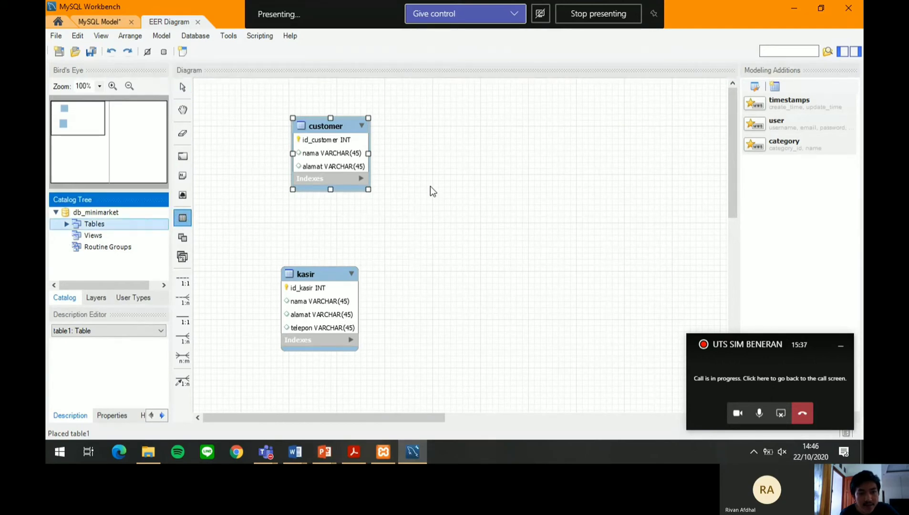
left_click(490, 157)
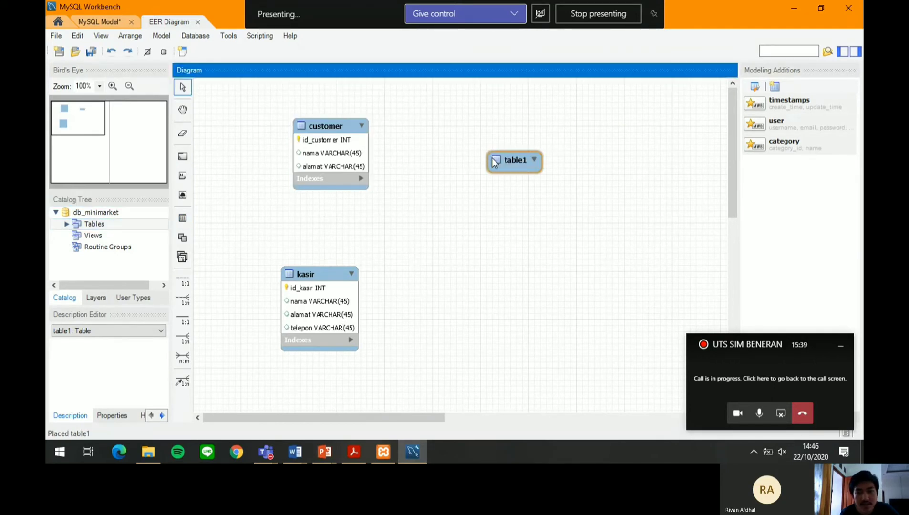
Open the new table beside customer for editing and rename it as transaksi
double_click(514, 163)
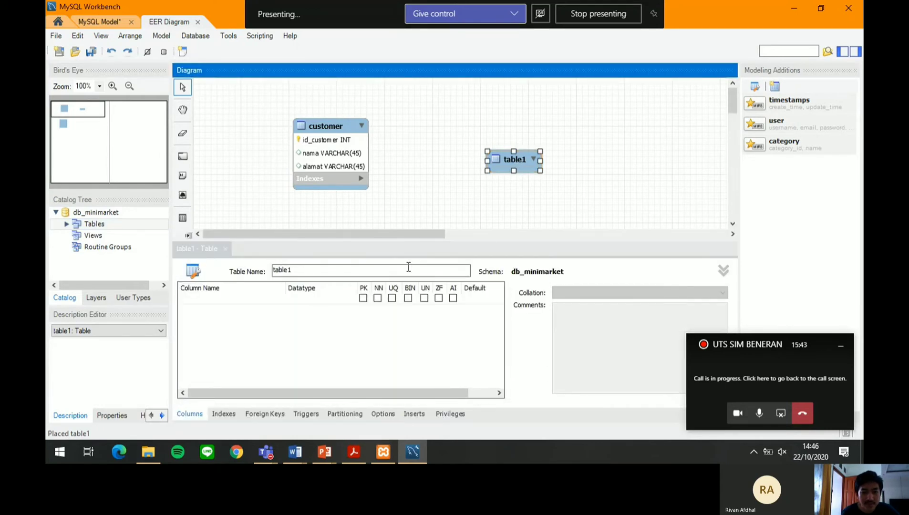
left_click(409, 267)
key("BackSpace")
key("BackSpace")
key("BackSpace")
key("BackSpace")
key("BackSpace")
type("transa")
key("BackSpace")
key("BackSpace")
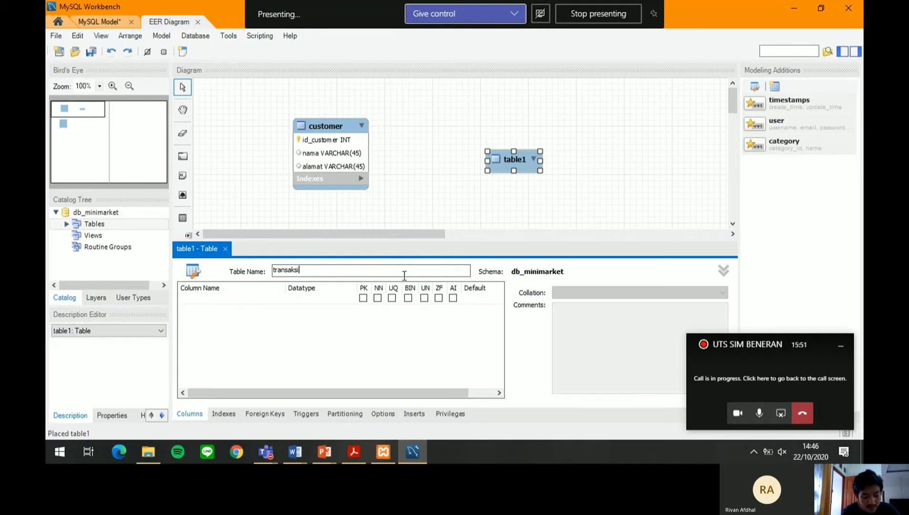
Add a first column named id_transaksi with the INT datatype to the transaksi table
left_click(210, 299)
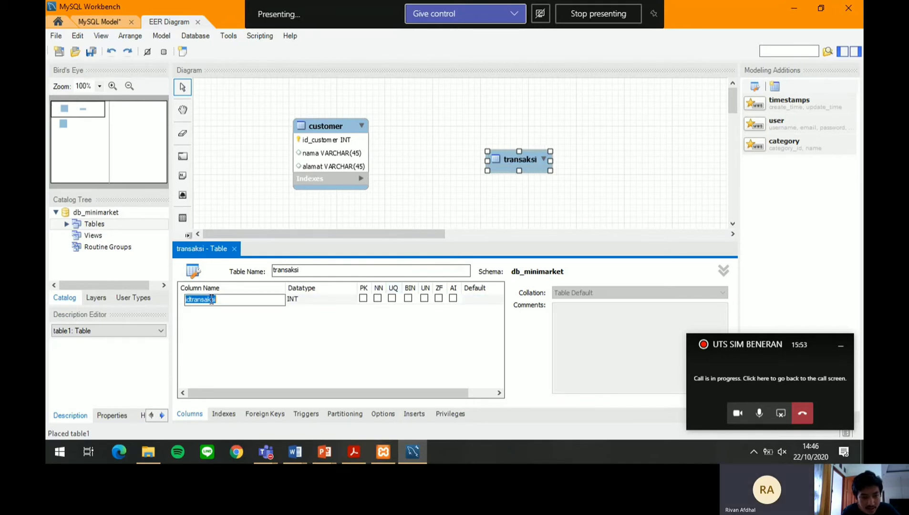
key("BackSpace")
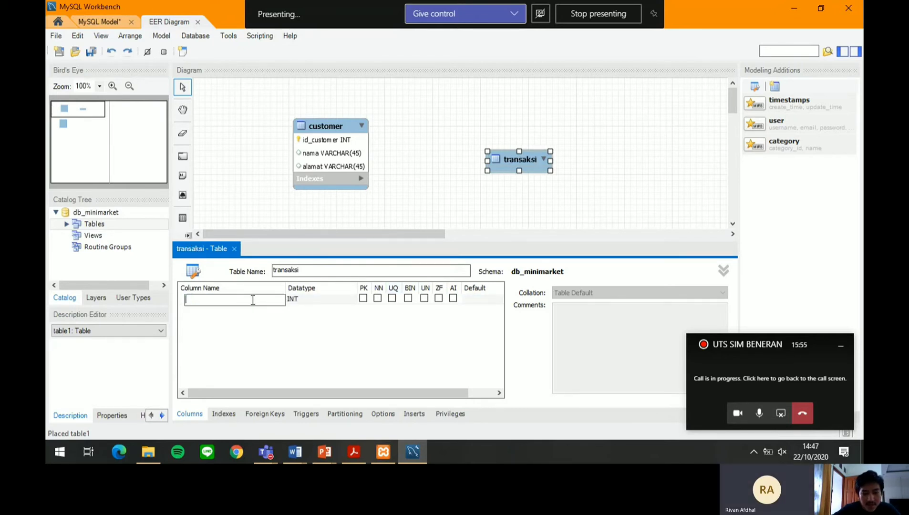
type("id_t")
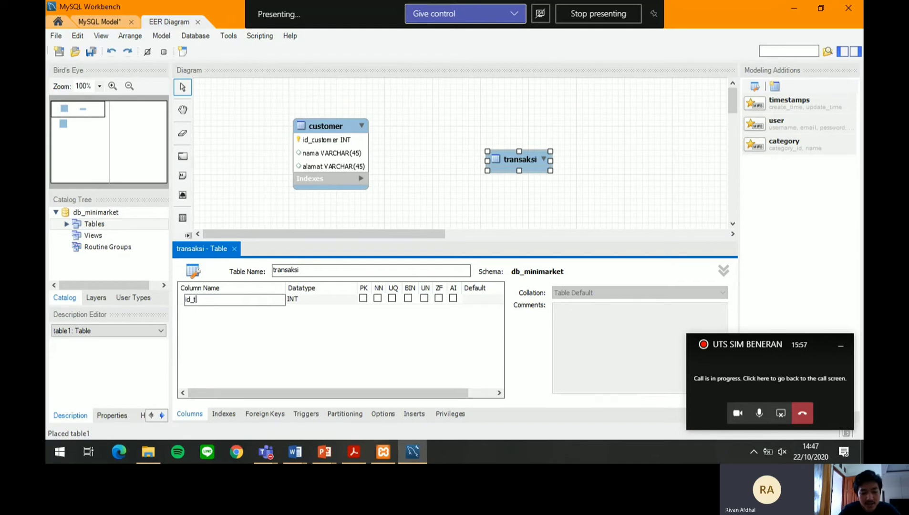
type("ransaksi")
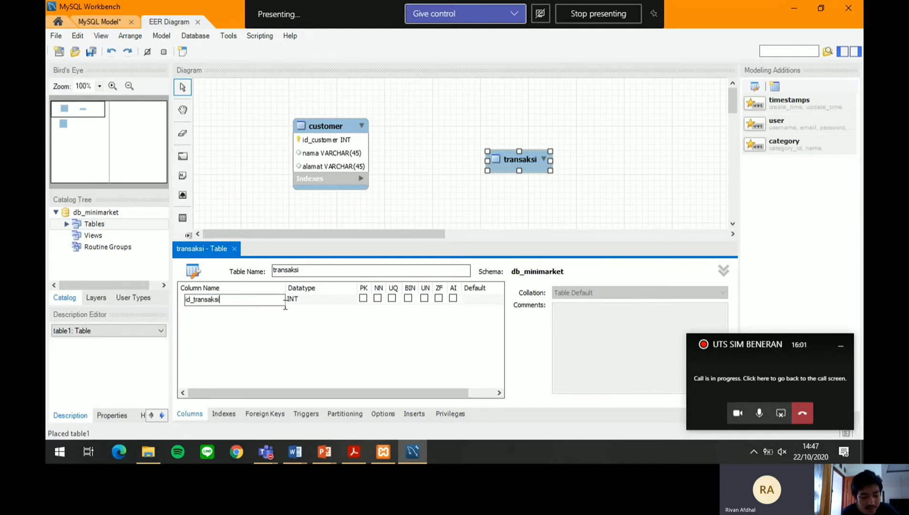
Add a column named tanggal below id_transaksi and set its datatype to DATE
left_click(257, 310)
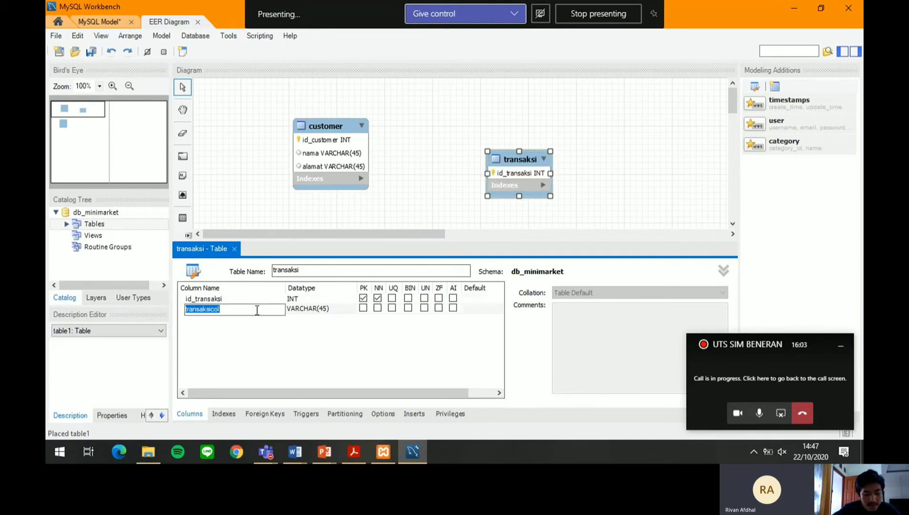
type("tanggal")
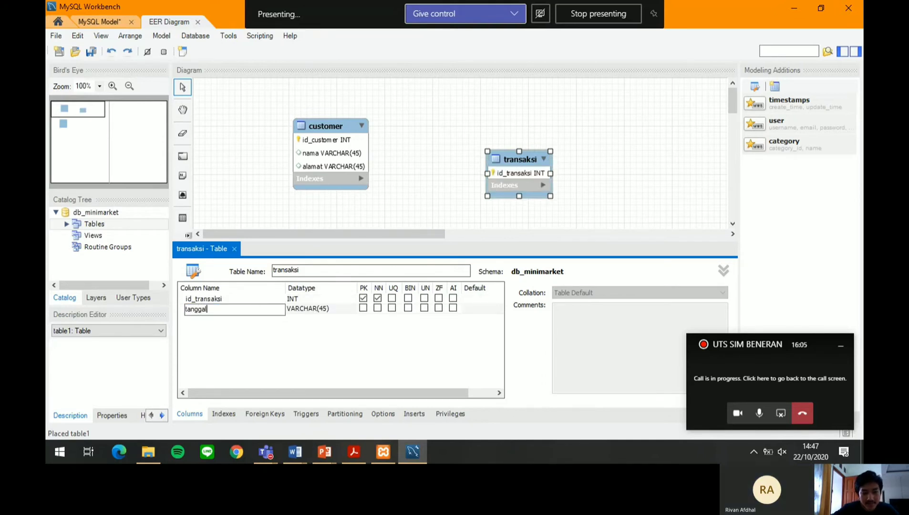
left_click(315, 312)
left_click(312, 310)
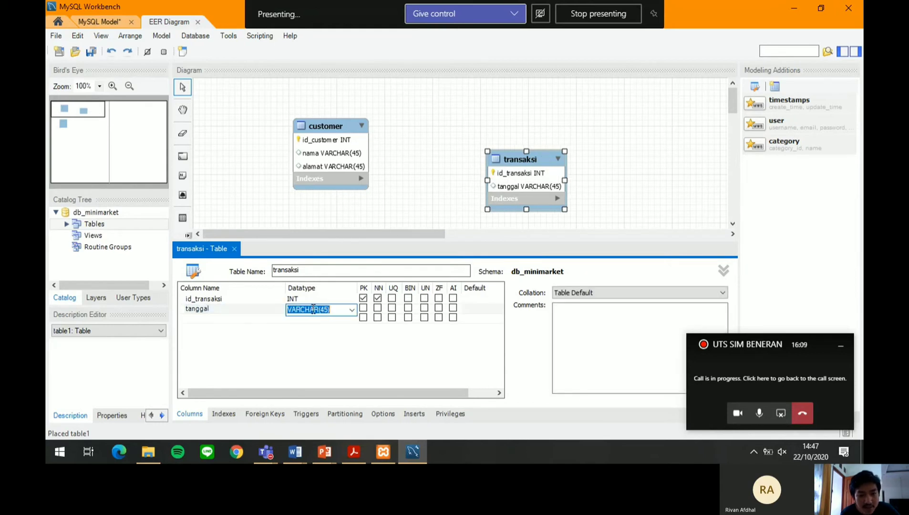
left_click(352, 311)
left_click(315, 140)
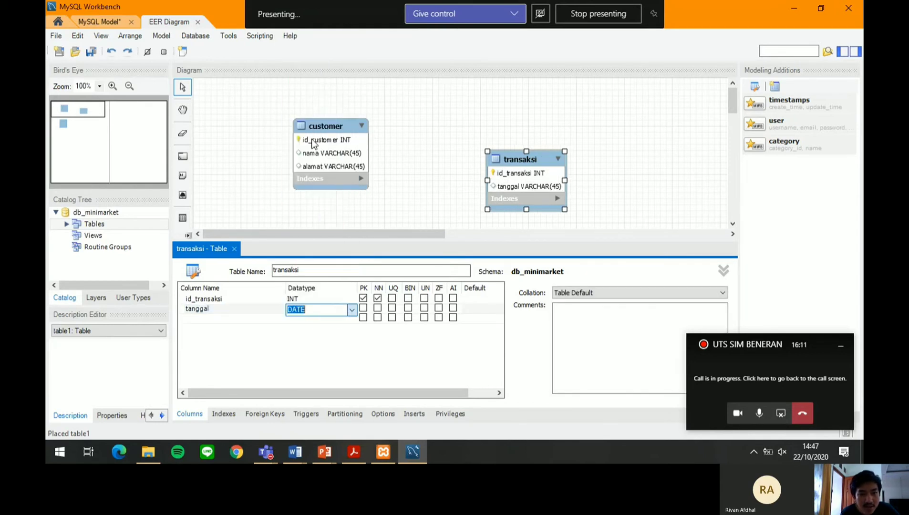
Add a column named nama with the VARCHAR(45) datatype below tanggal
left_click(205, 317)
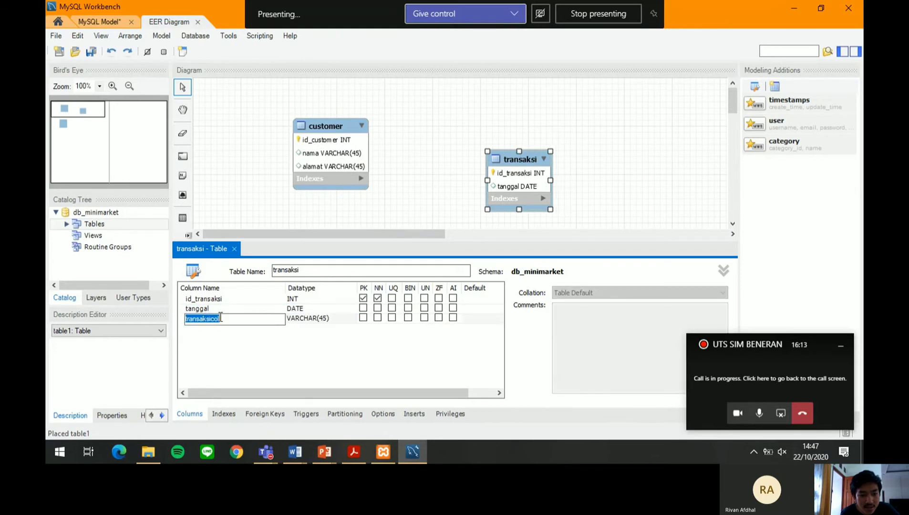
key("BackSpace")
type("nama")
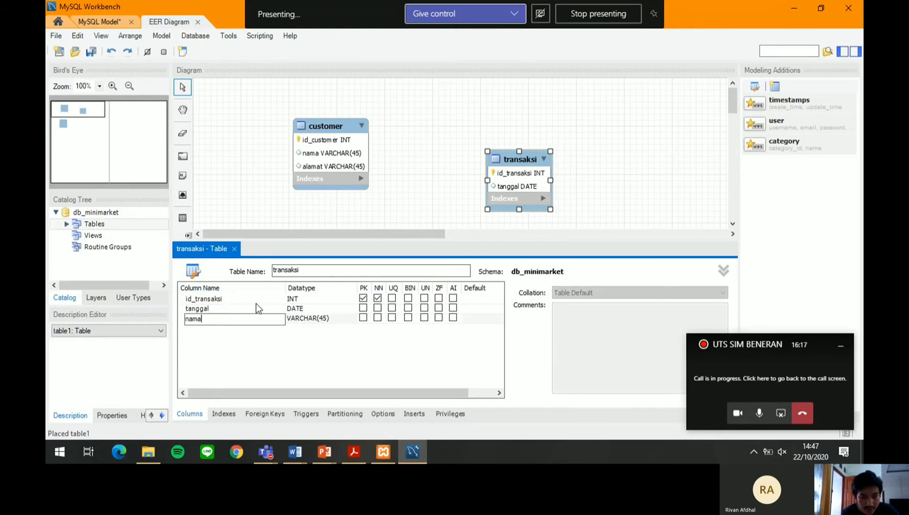
Add a column named jumlah below nama in the transaksi table and set its datatype to INT
left_click(212, 329)
key("BackSpace")
type("jumla")
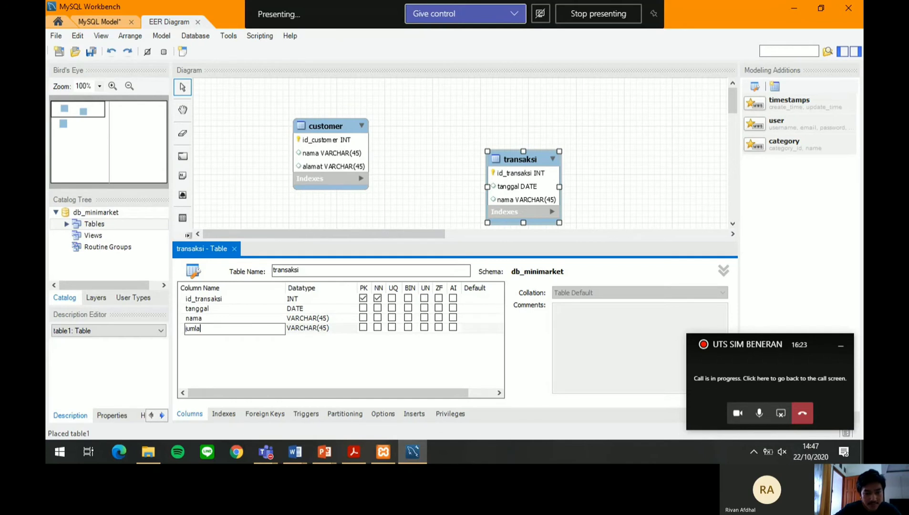
type("h")
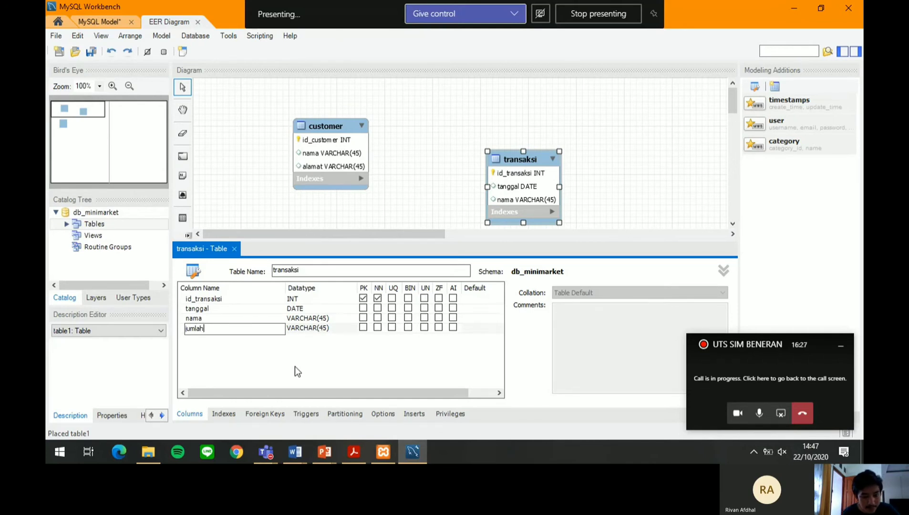
left_click(301, 327)
left_click(299, 326)
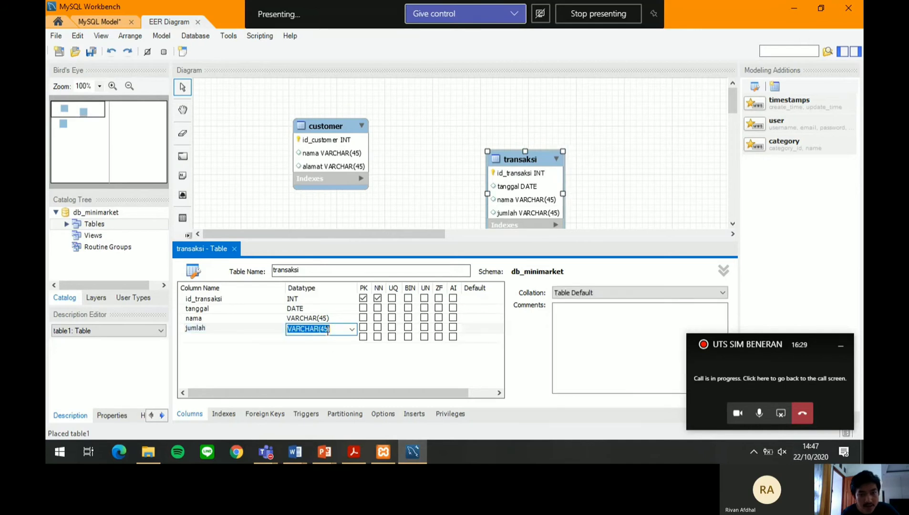
left_click(351, 329)
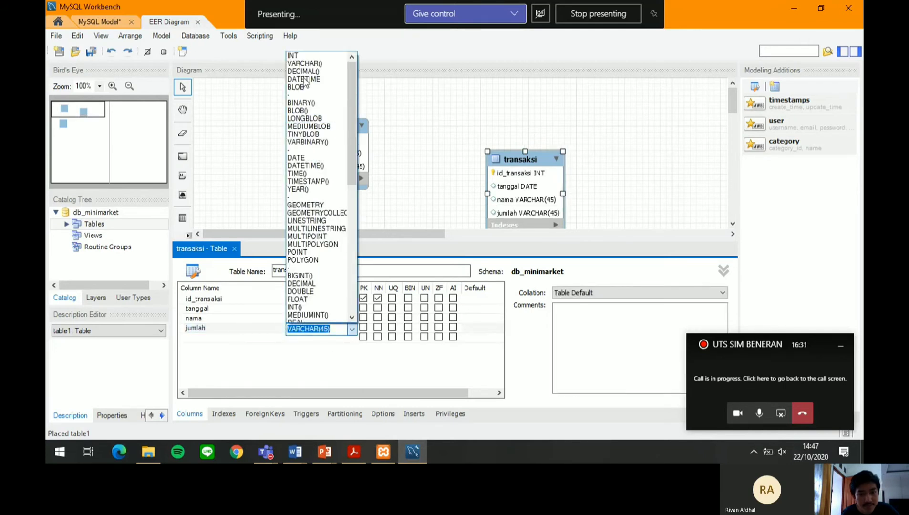
left_click(293, 56)
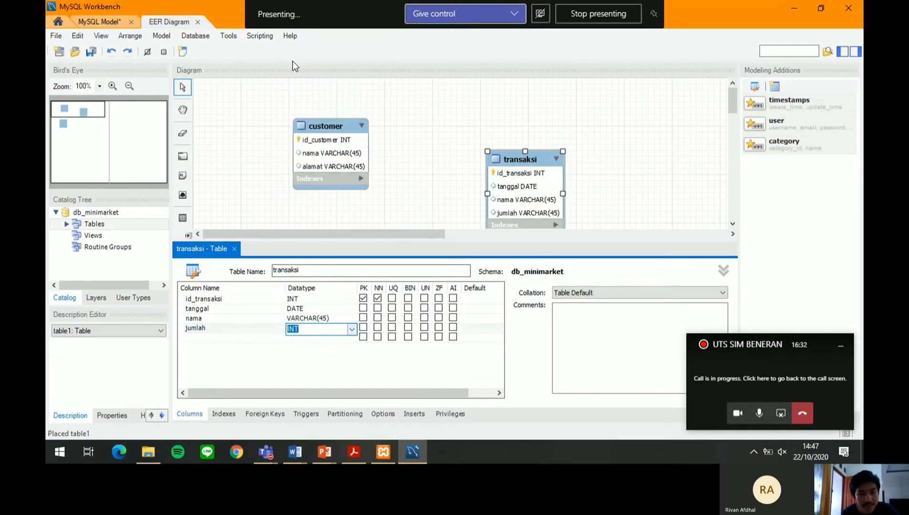
Add a column named pemasukan with the VARCHAR(45) datatype below jumlah and close the transaksi table editor
left_click(189, 337)
left_click(189, 338)
type("pema")
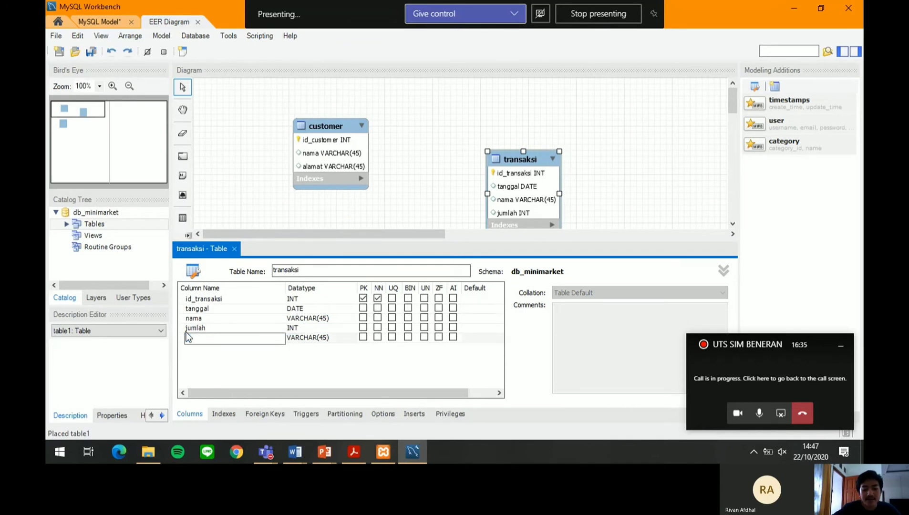
type("sukan")
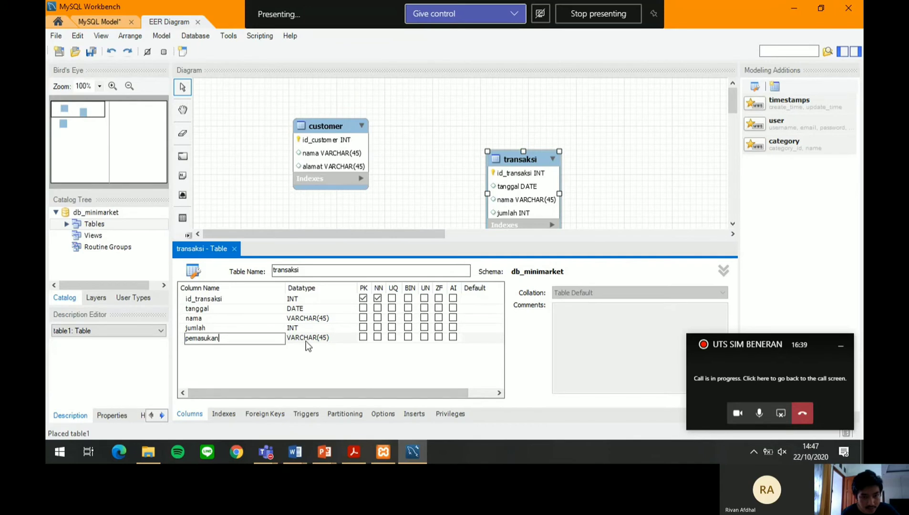
left_click(235, 249)
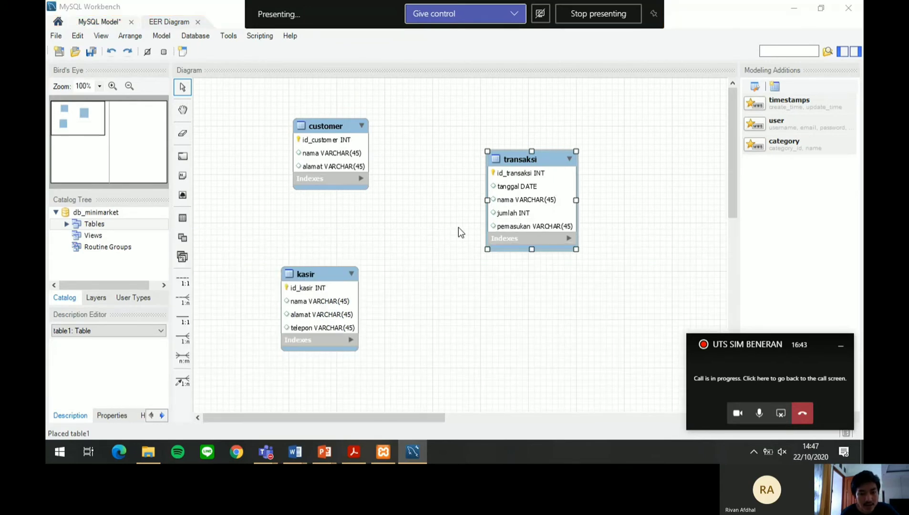
Move the transaksi table closer to customer, level with it, and place a new table below transaksi
left_click_drag(496, 217, 460, 185)
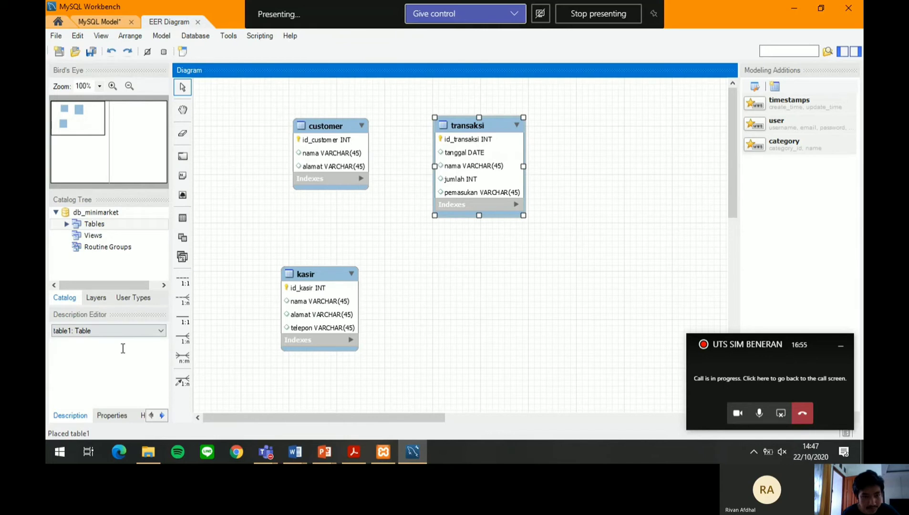
left_click(159, 224)
left_click(181, 219)
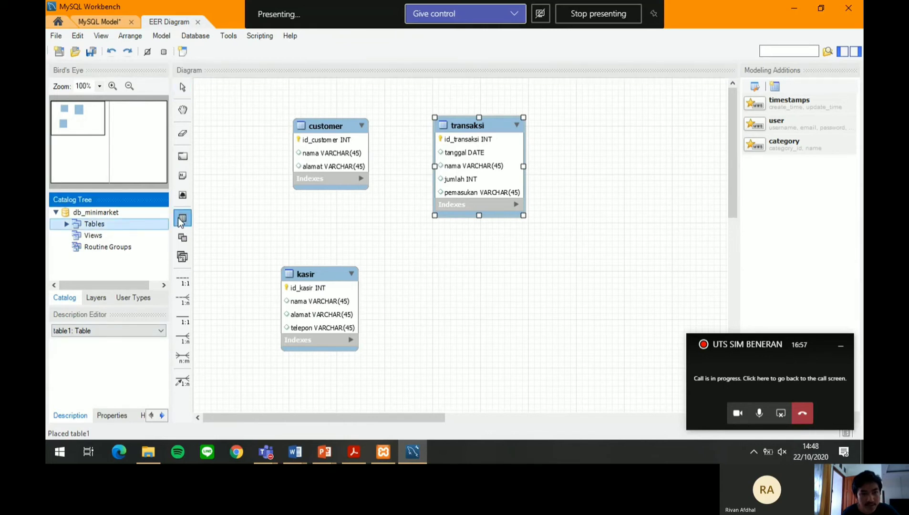
left_click(440, 266)
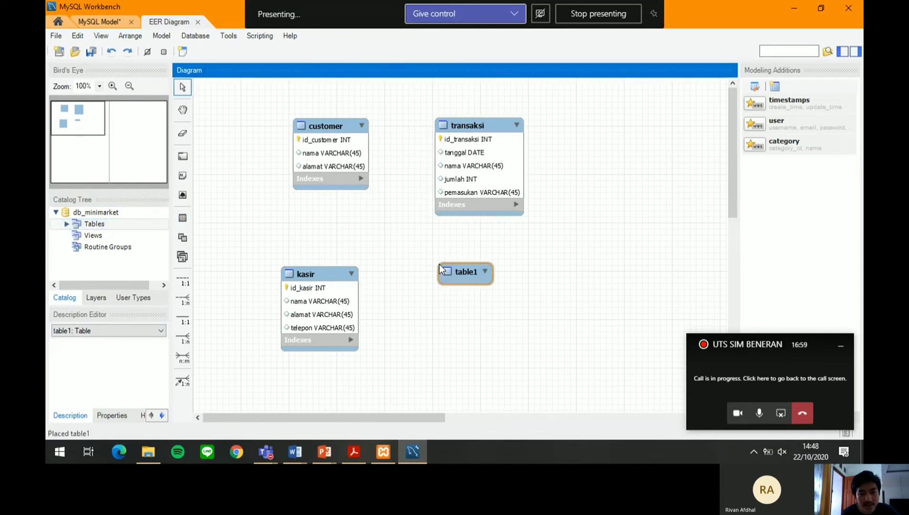
Rename the new table below transaksi as barang and add a first column named id_barang with the INT datatype
double_click(475, 281)
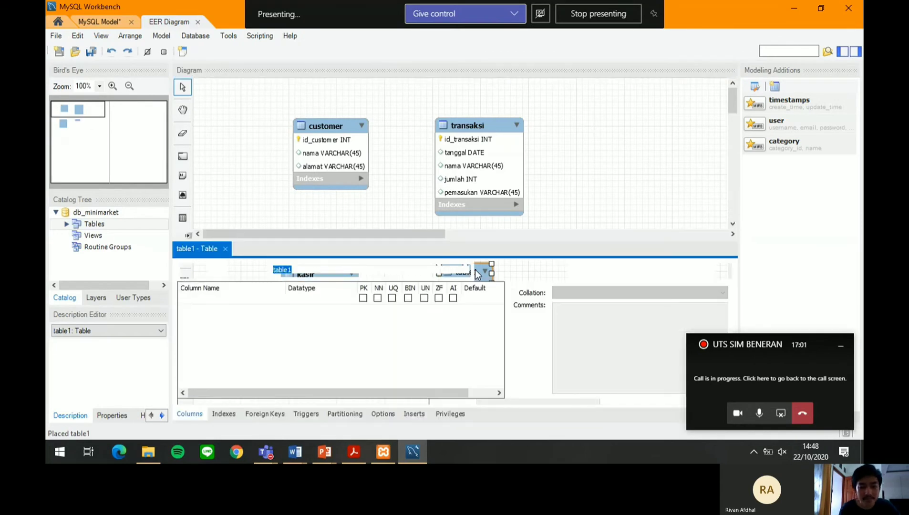
key("BackSpace")
type("barang")
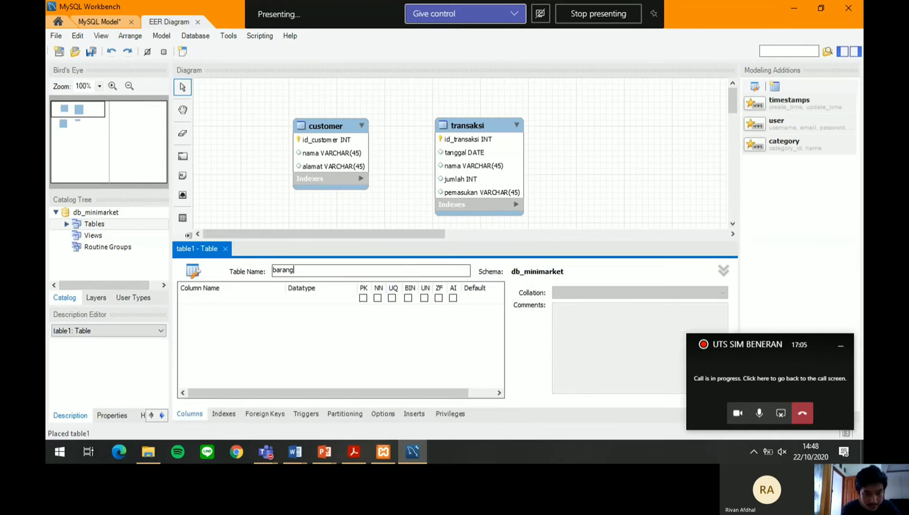
left_click(263, 298)
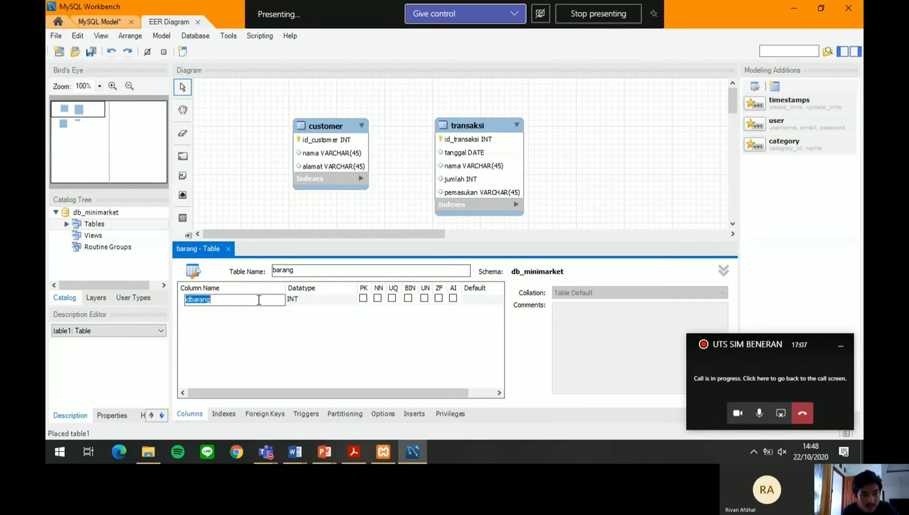
key("BackSpace")
type("id_barang")
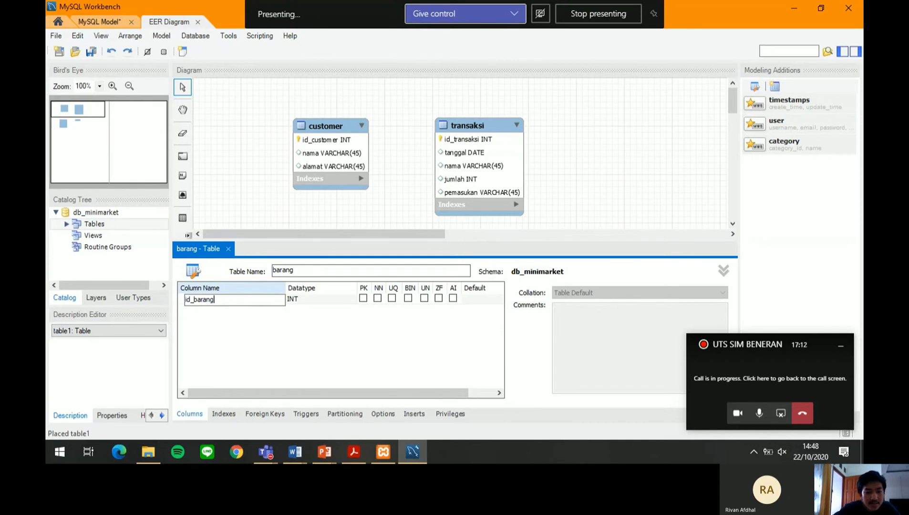
Add the columns nama_barang and merk, both with the VARCHAR(45) datatype, below id_barang
left_click(264, 313)
double_click(231, 310)
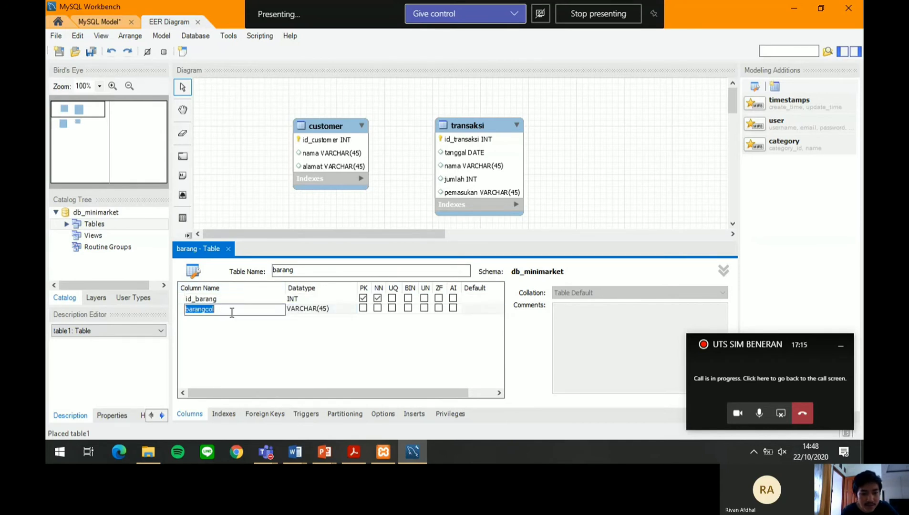
type("n")
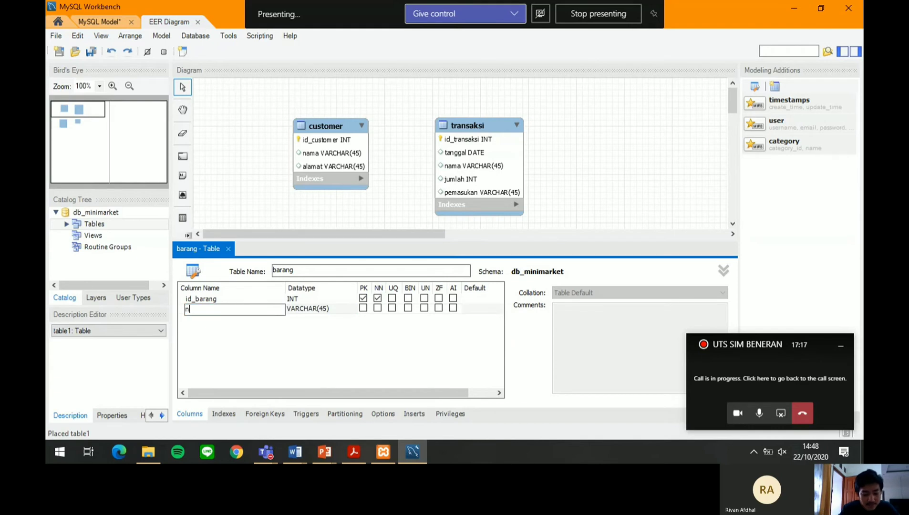
type("ama_barang")
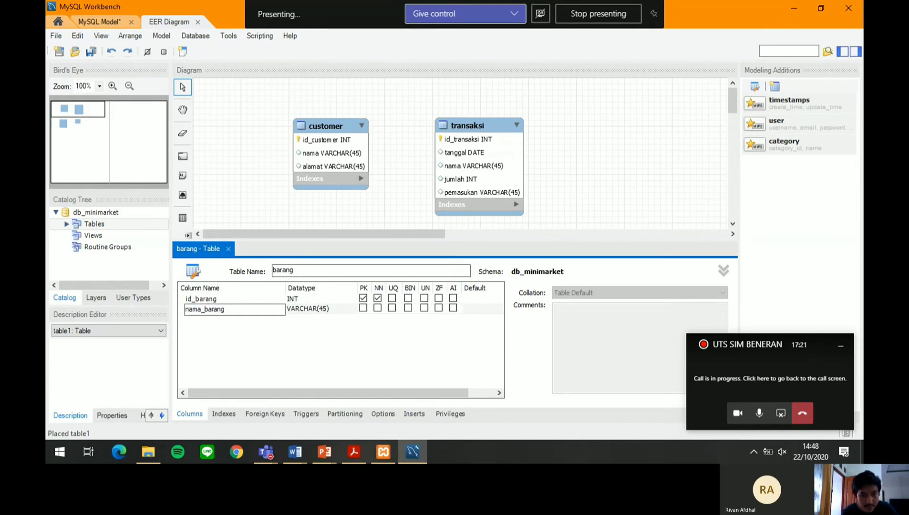
left_click(208, 323)
key("BackSpace")
type("merk")
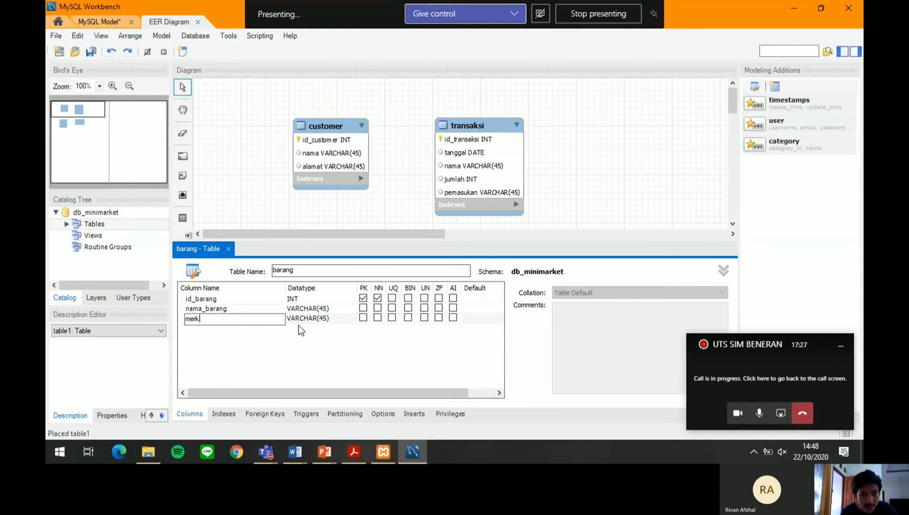
Add a column named jenis with the VARCHAR(45) datatype below merk in the barang table
left_click(205, 328)
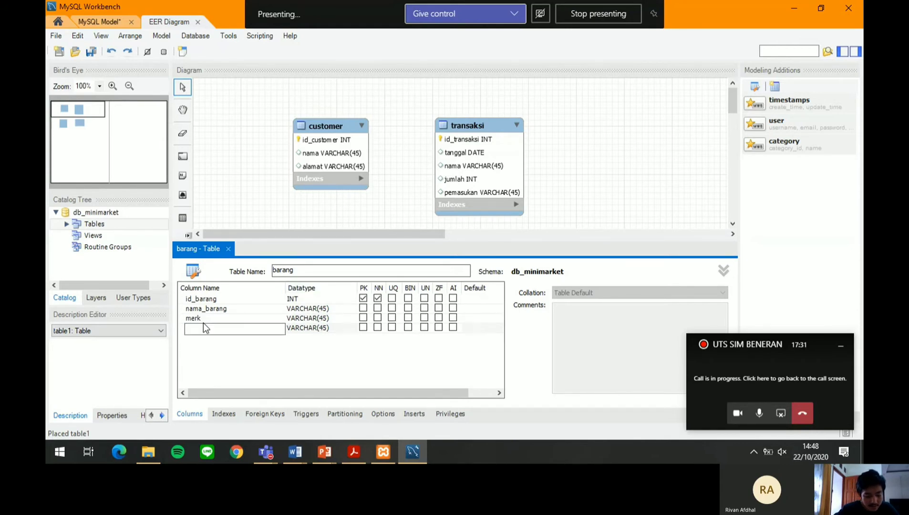
type("jeni")
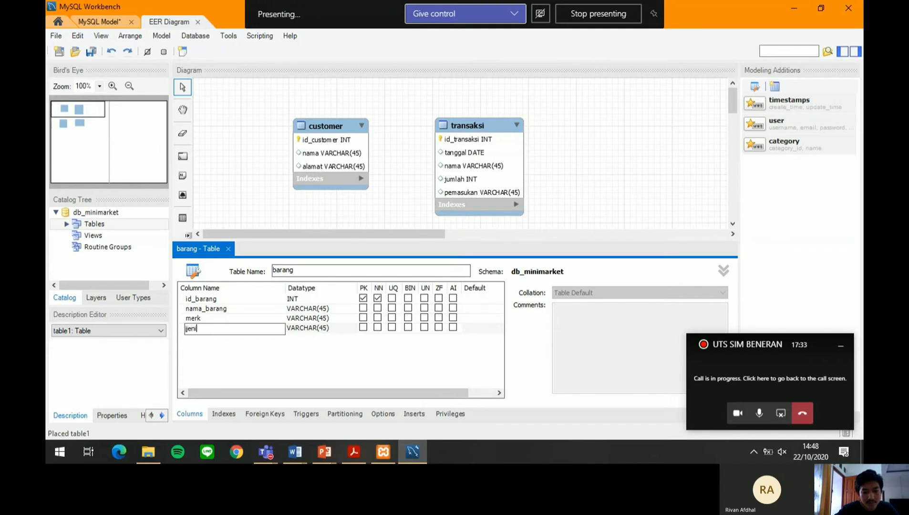
key("BackSpace")
key("BackSpace")
key("BackSpace")
type("jenis")
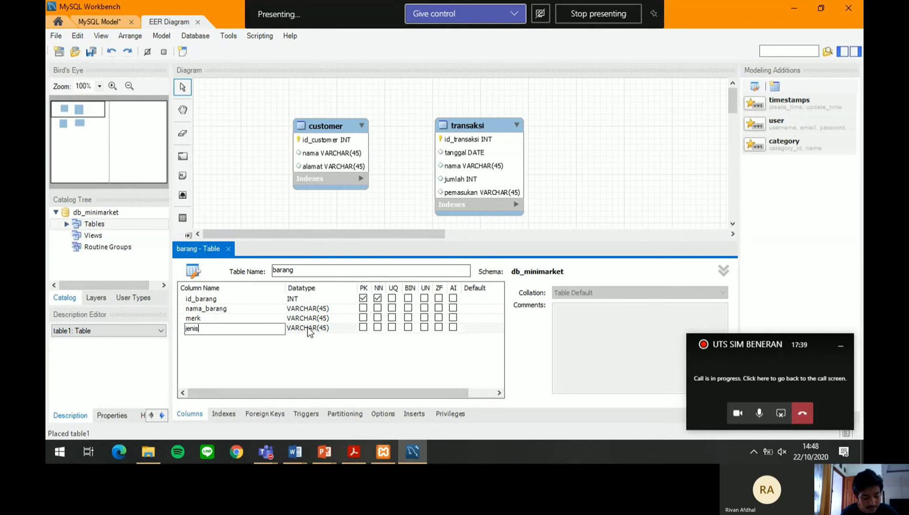
key("Return")
Add a column named harga below jenis and set its datatype to DOUBLE
double_click(224, 338)
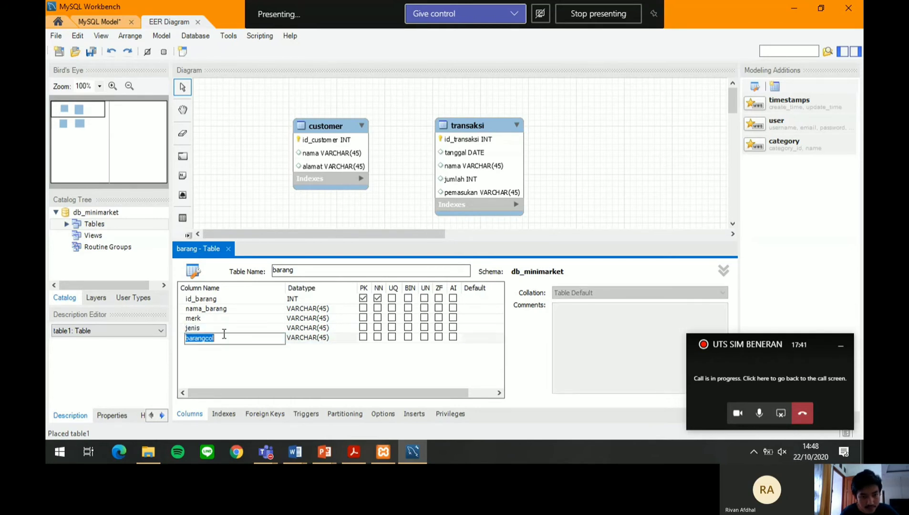
key("BackSpace")
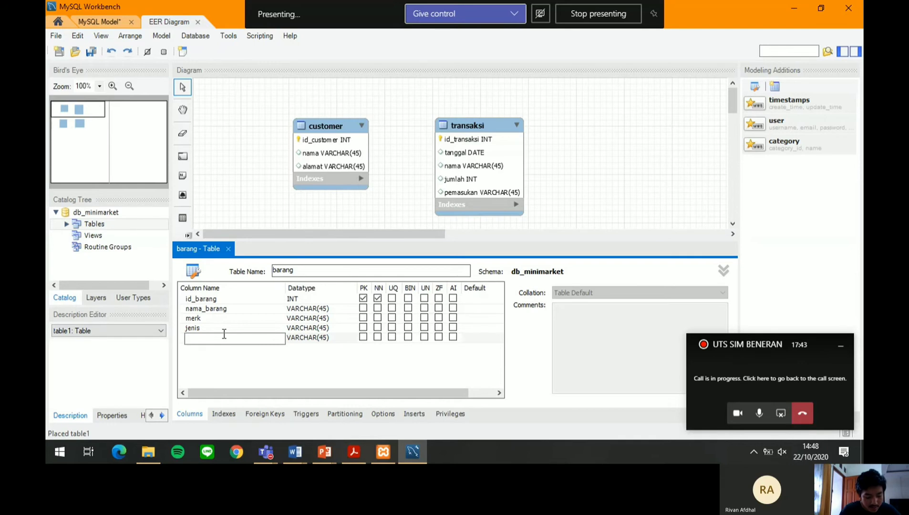
type("harga")
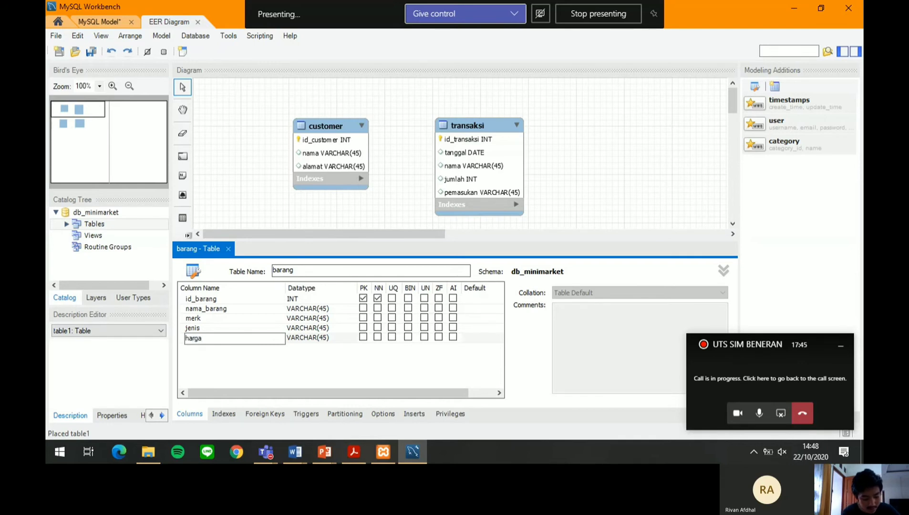
double_click(311, 338)
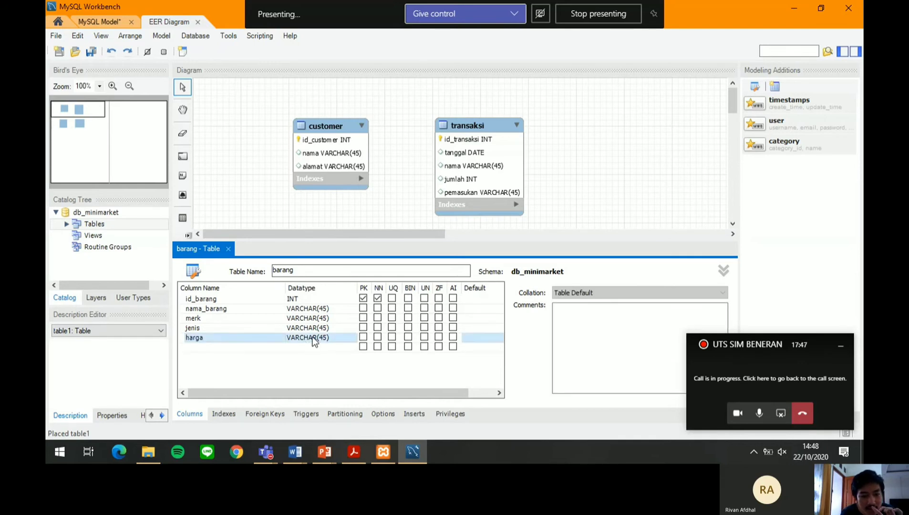
left_click(351, 338)
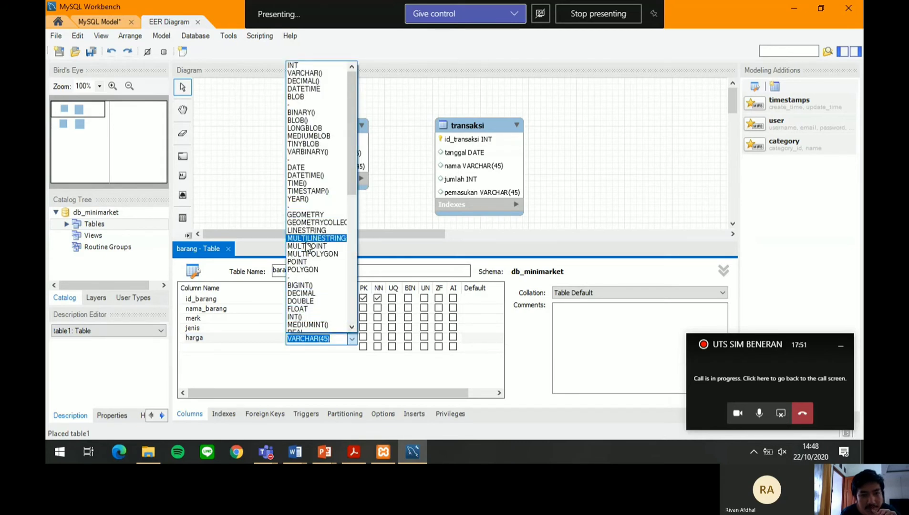
scroll(309, 272, "down", 3)
scroll(308, 277, "down", 2)
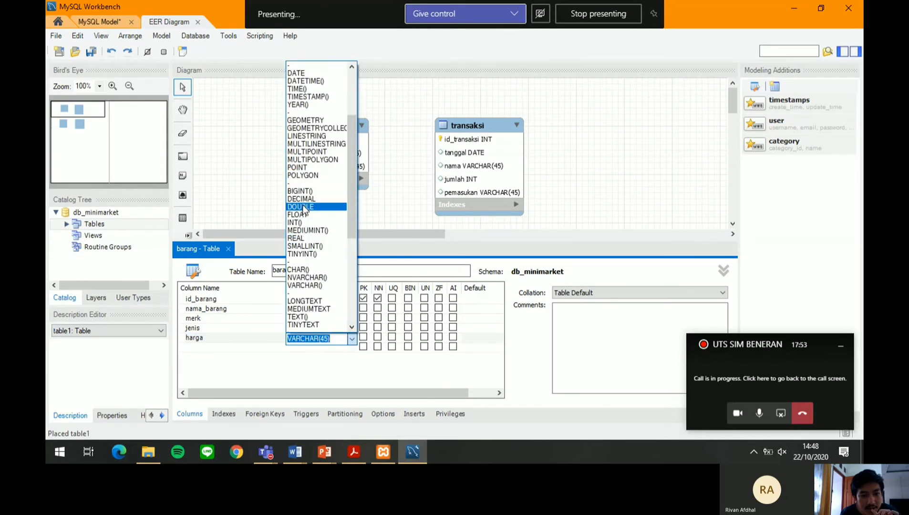
left_click(303, 205)
Add a column named stok with the INT datatype below harga and close the barang table editor
left_click(191, 347)
key("BackSpace")
type("stok")
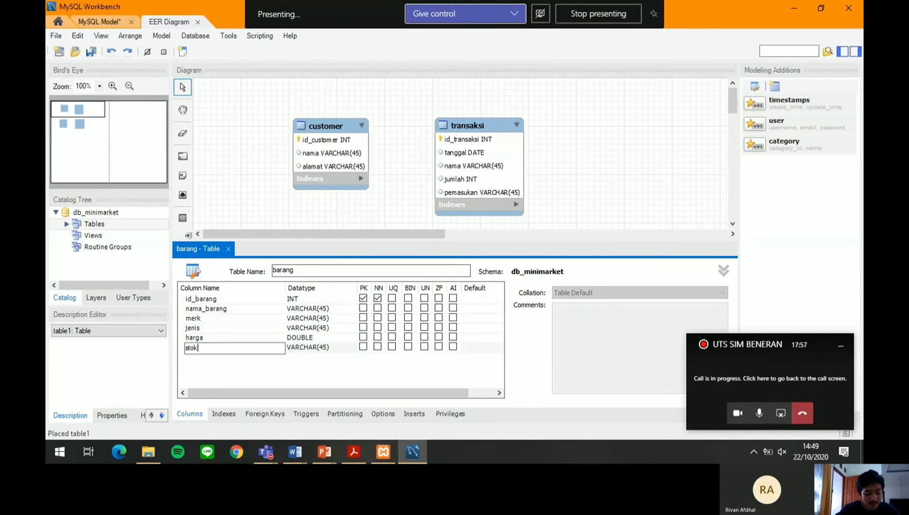
left_click(325, 347)
left_click(352, 349)
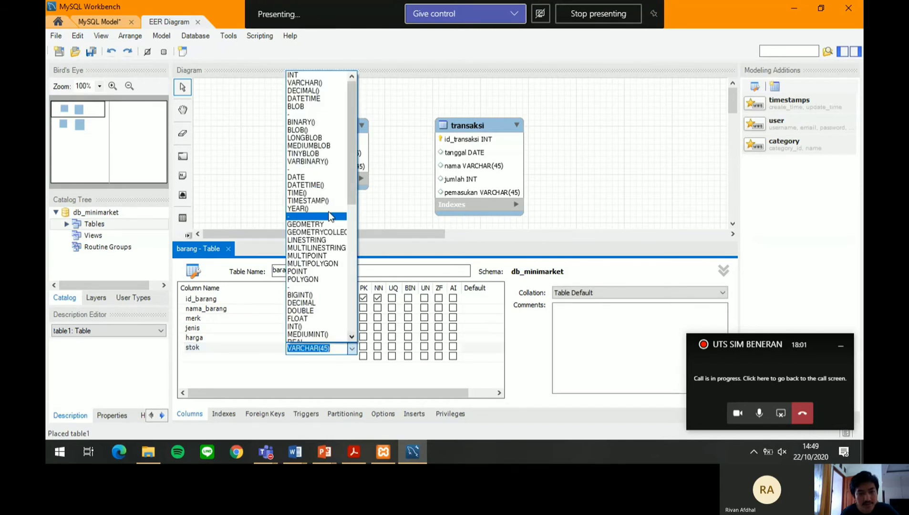
left_click(309, 75)
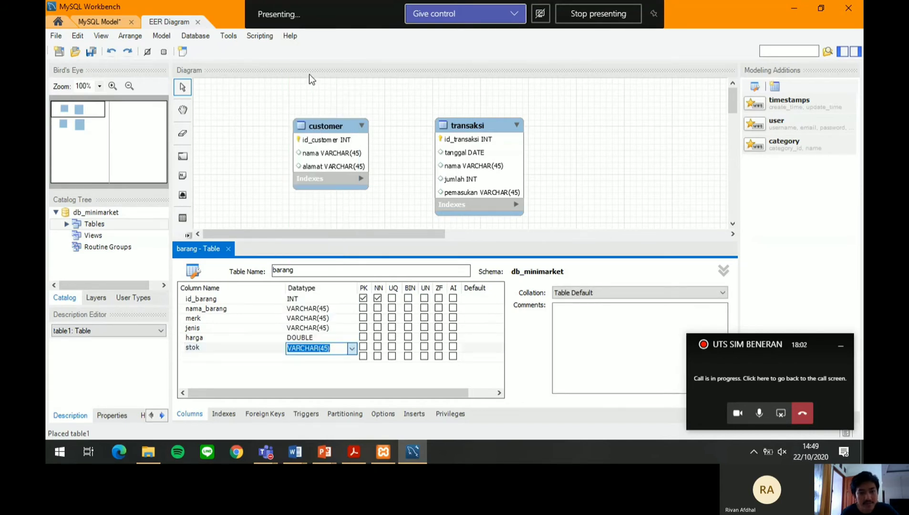
left_click(231, 250)
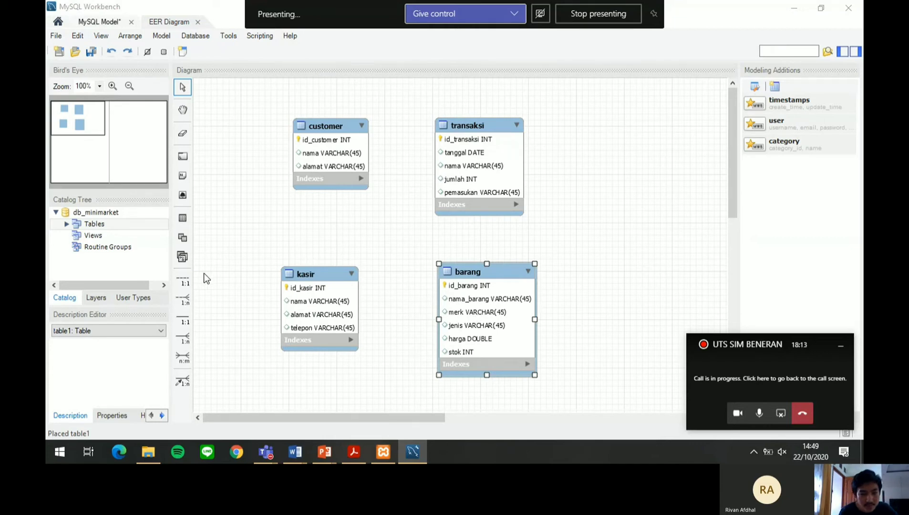
Place a new table on the diagram to the right of transaksi, roughly level with it
left_click(181, 221)
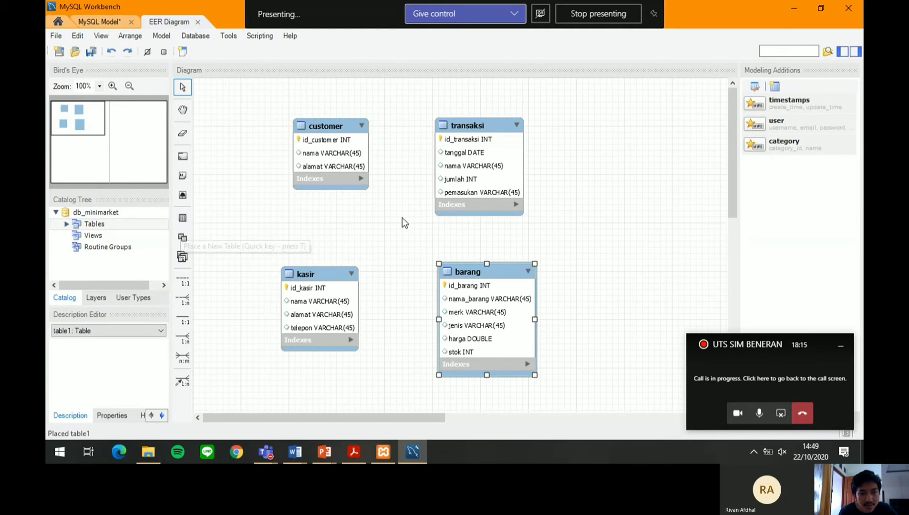
left_click(612, 134)
key("t")
left_click(634, 144)
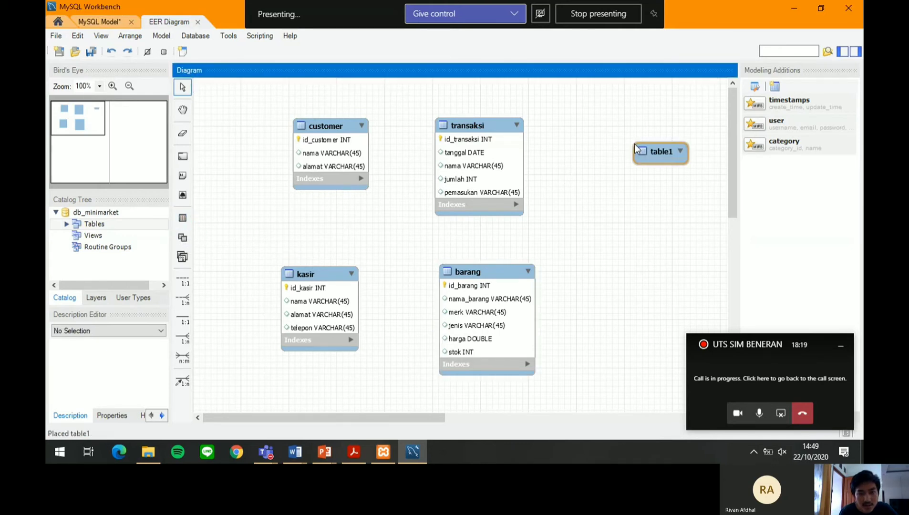
Open the new table beside transaksi for editing and rename it supplie
double_click(674, 154)
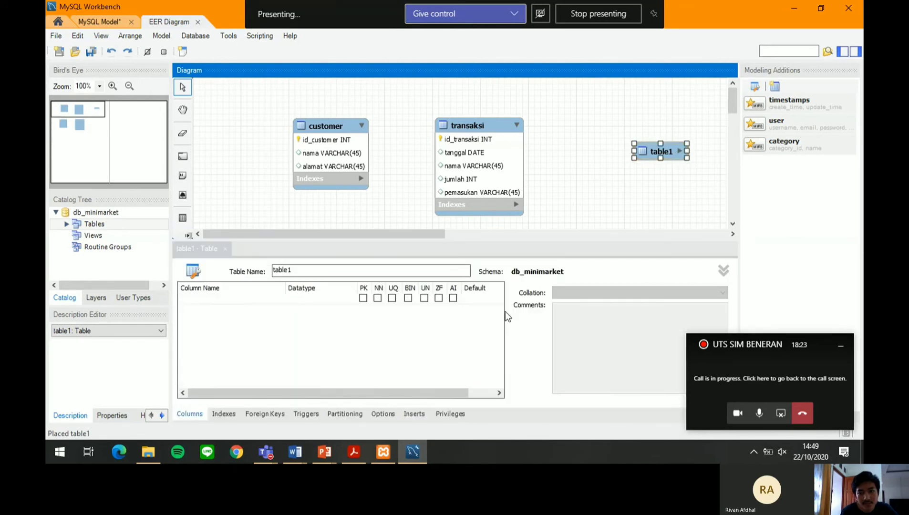
left_click(335, 272)
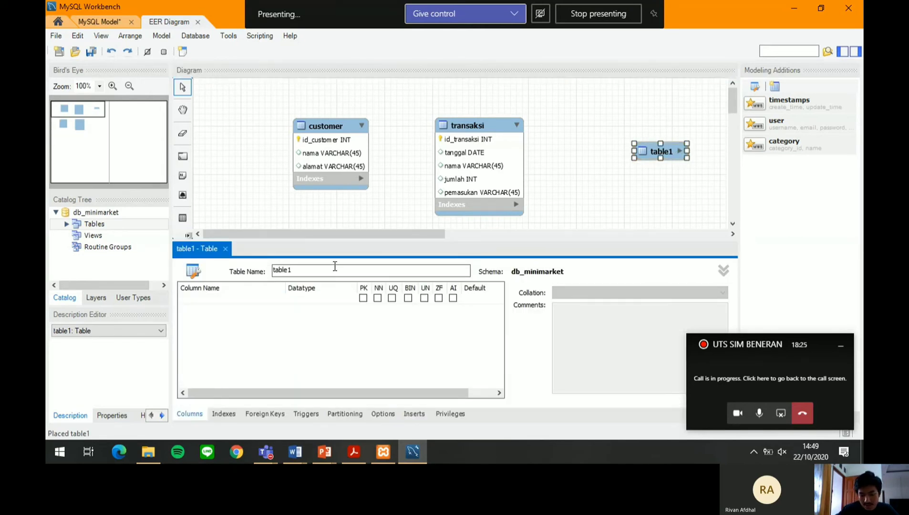
key("BackSpace")
key("BackSpace")
key("BackSpace")
key("BackSpace")
type("supplie")
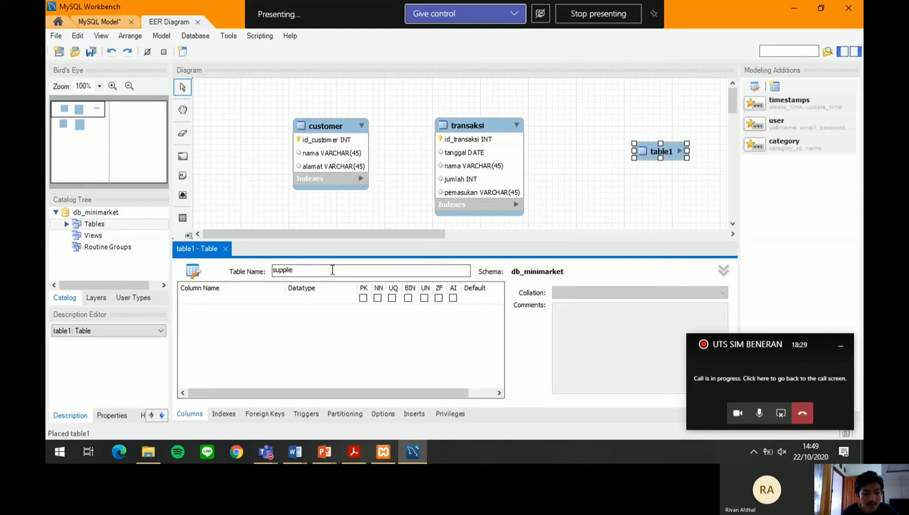
Add a first column named id_barang to the supplie table, keeping the INT datatype
double_click(242, 300)
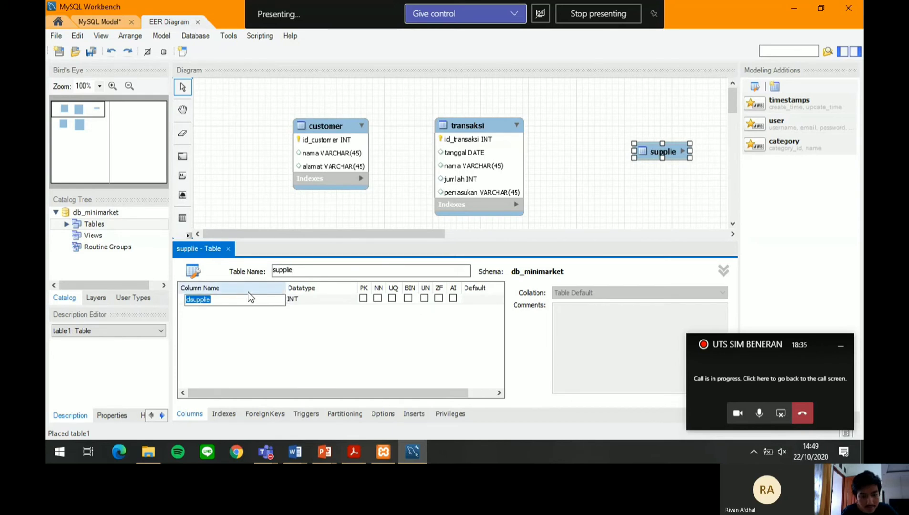
key("BackSpace")
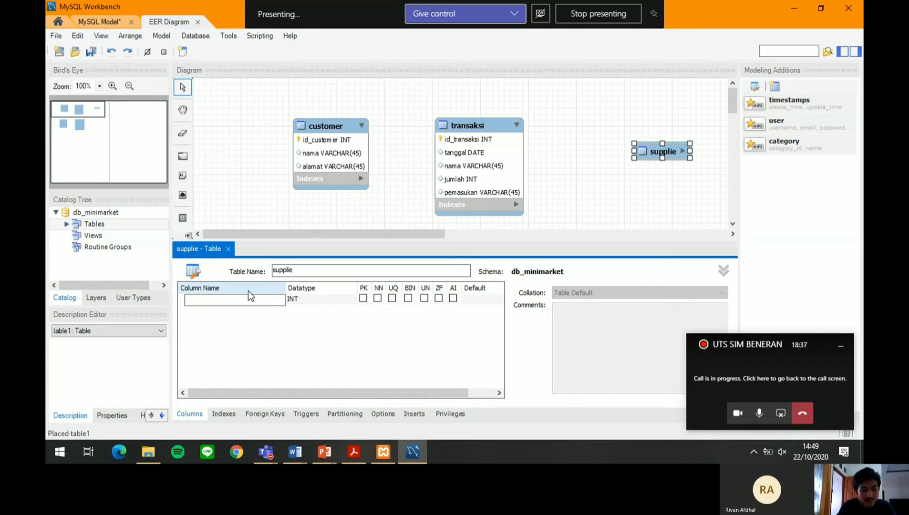
type("id-")
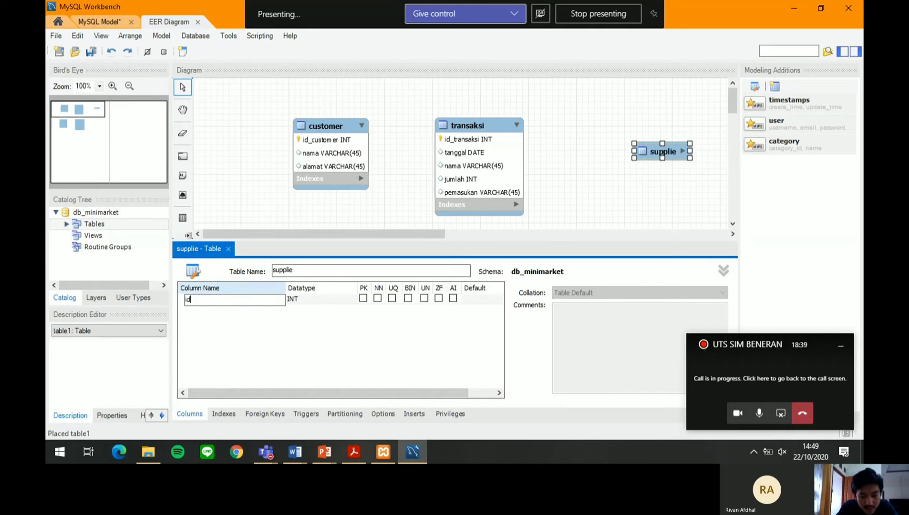
key("BackSpace")
key("BackSpace")
type("id_baramg")
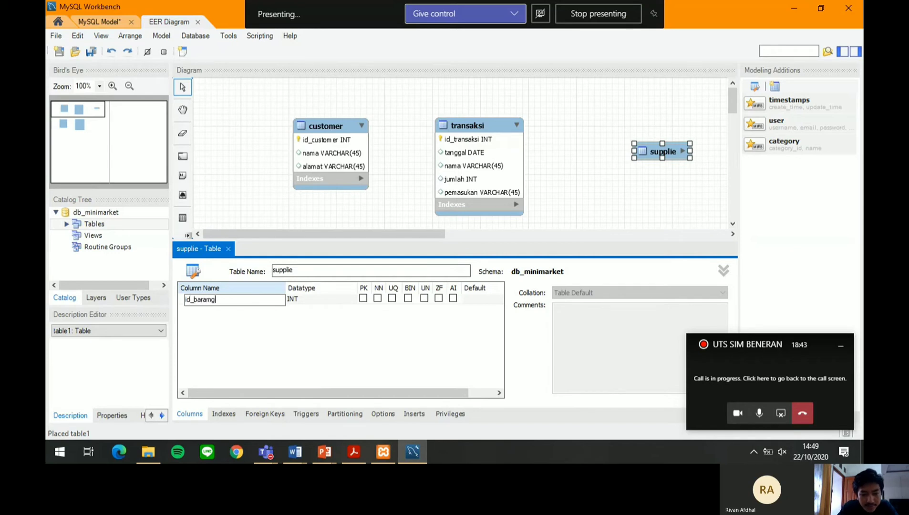
key("BackSpace")
key("BackSpace")
type("ng")
key("Return")
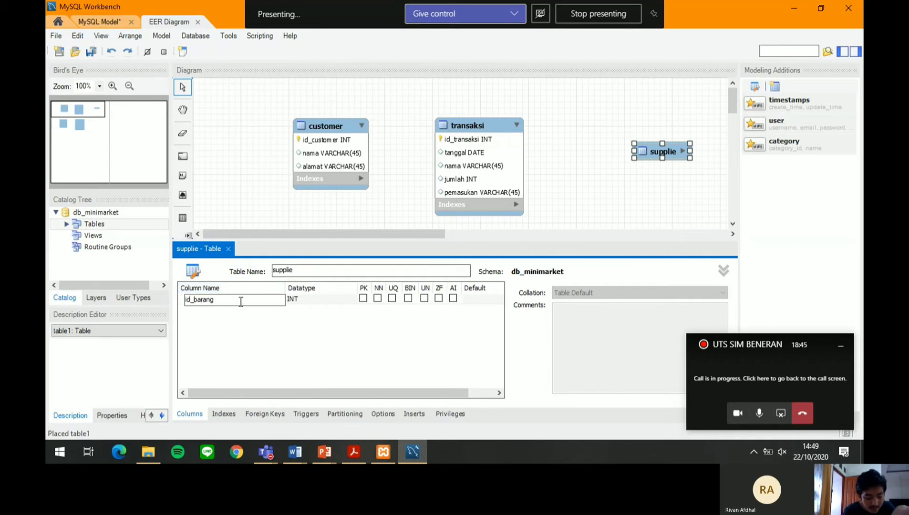
left_click(304, 301)
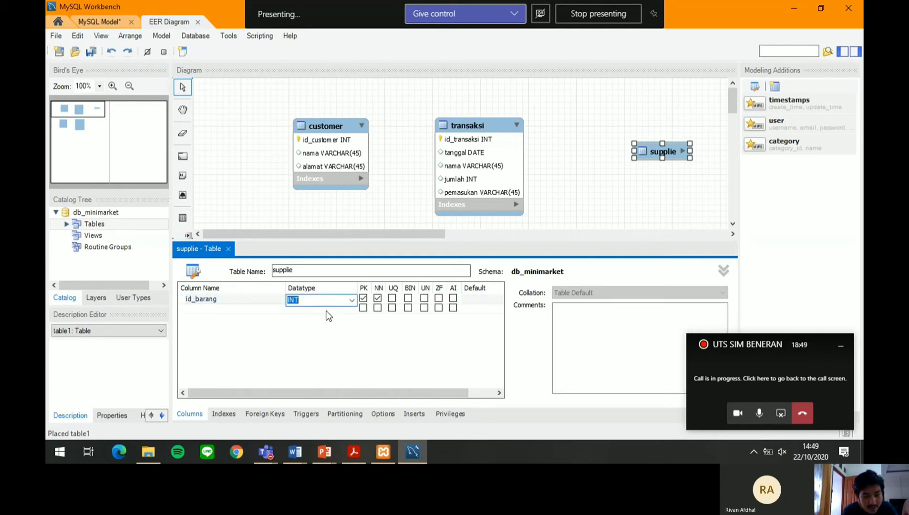
Add the columns nama and alamat, both with the VARCHAR(45) datatype, below id_barang in the supplie table
left_click(208, 307)
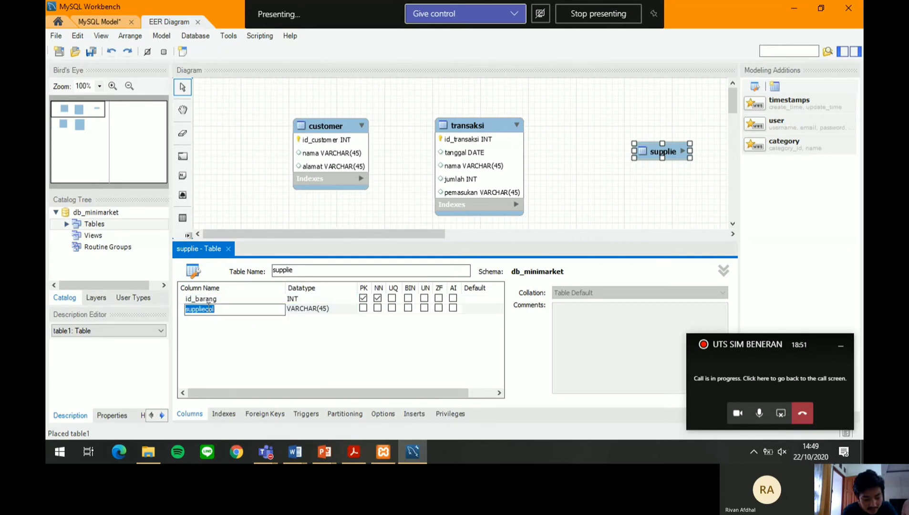
key("BackSpace")
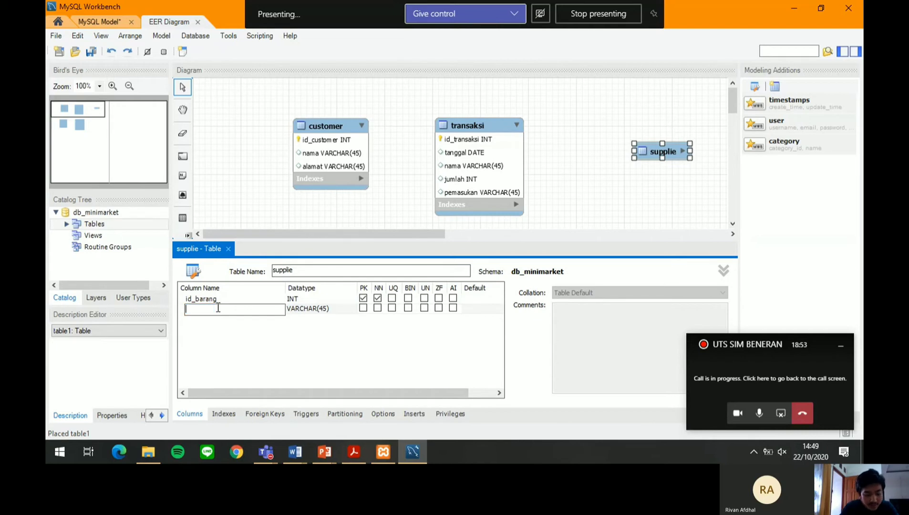
type("nama")
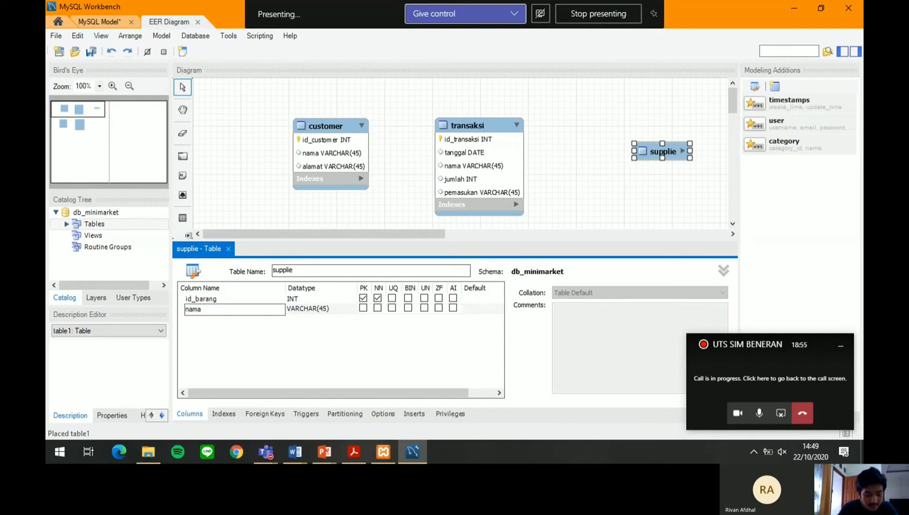
double_click(222, 319)
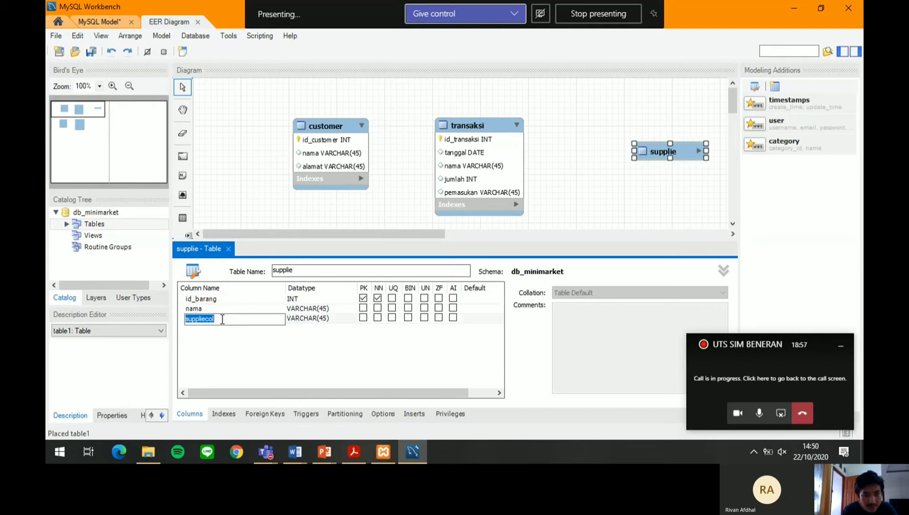
key("BackSpace")
type("alamat")
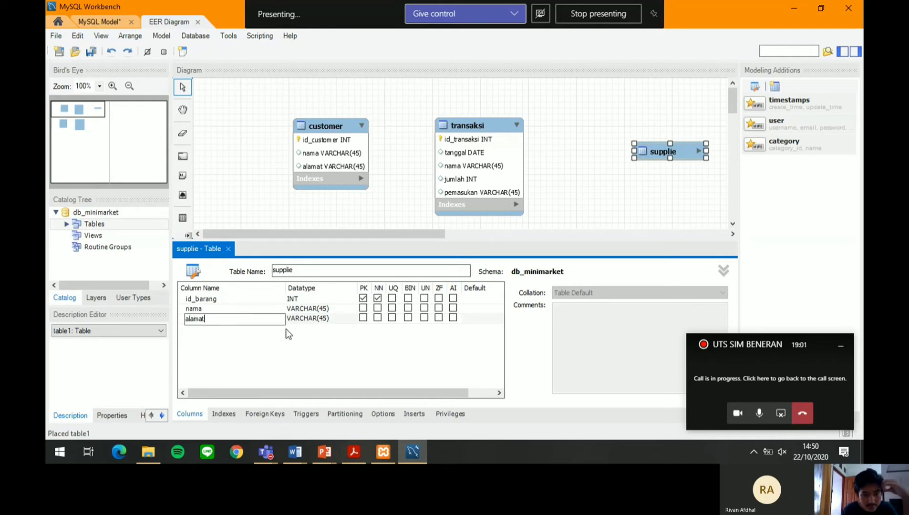
Add a column named telepon with the VARCHAR(45) datatype below alamat and close the supplie table editor
double_click(255, 328)
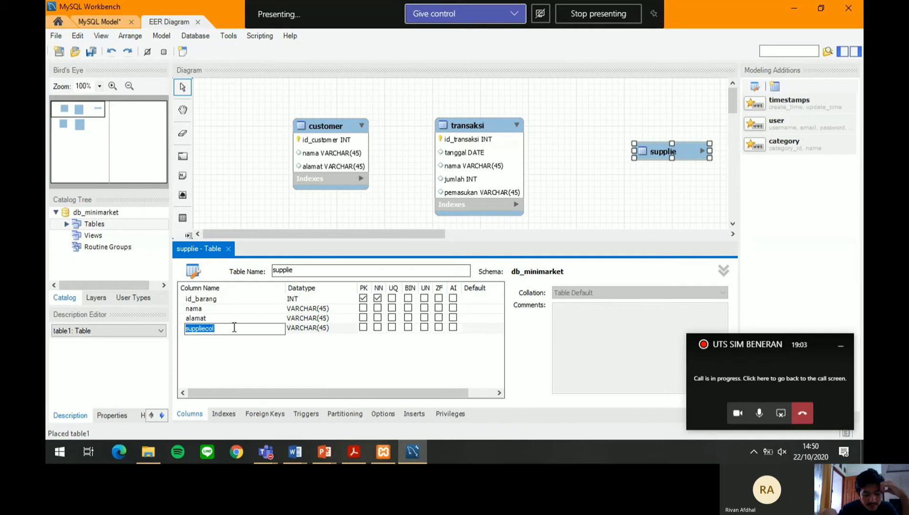
key("BackSpace")
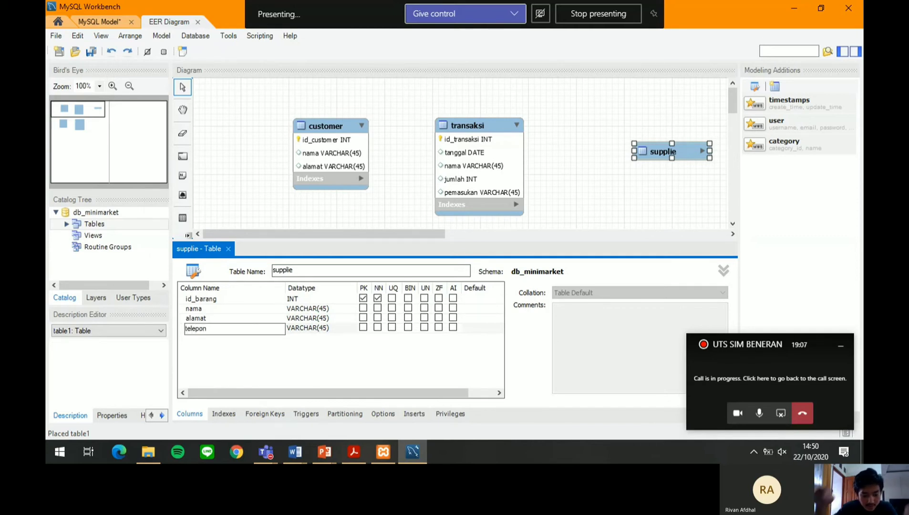
left_click(228, 249)
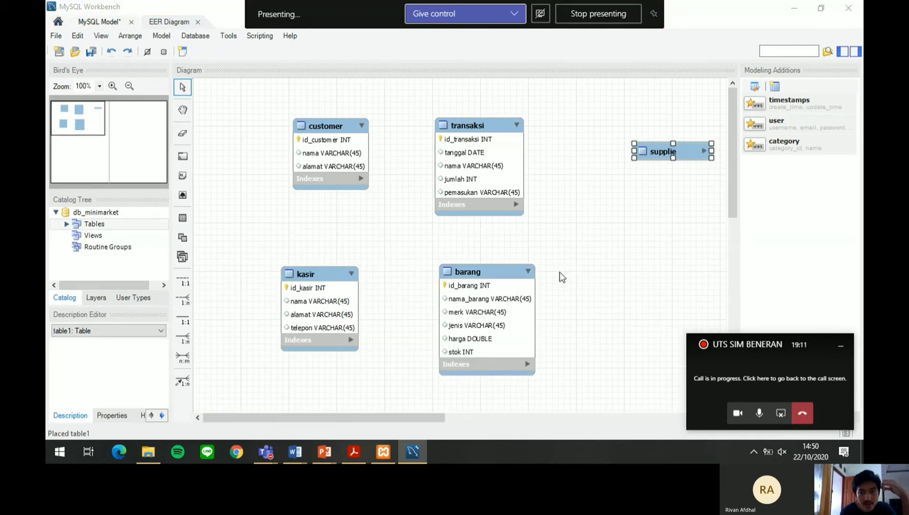
Open the supplie table for editing, rename it supplier and close its editor
left_click(653, 154)
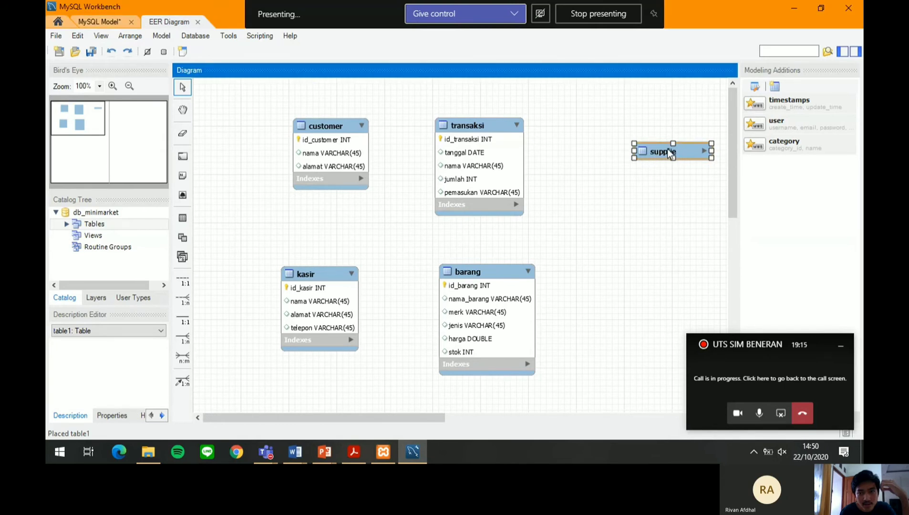
double_click(686, 151)
left_click_drag(685, 150, 674, 165)
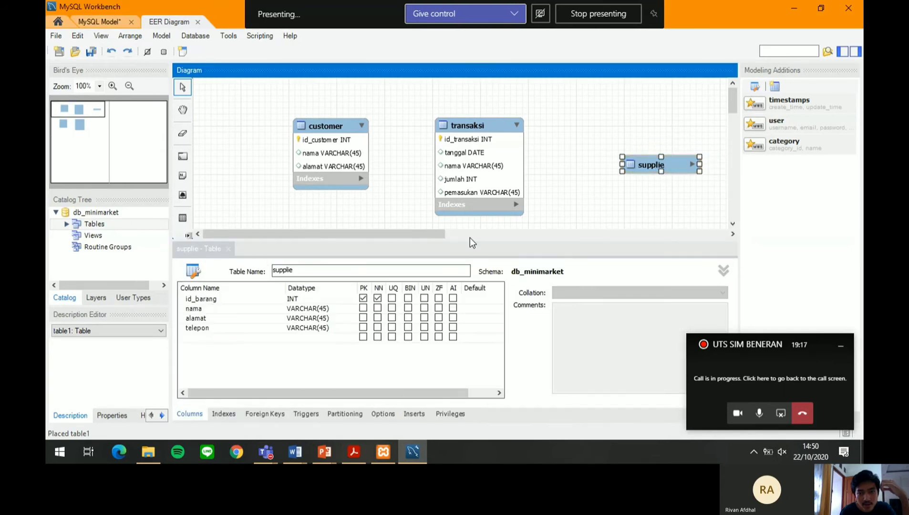
left_click(346, 274)
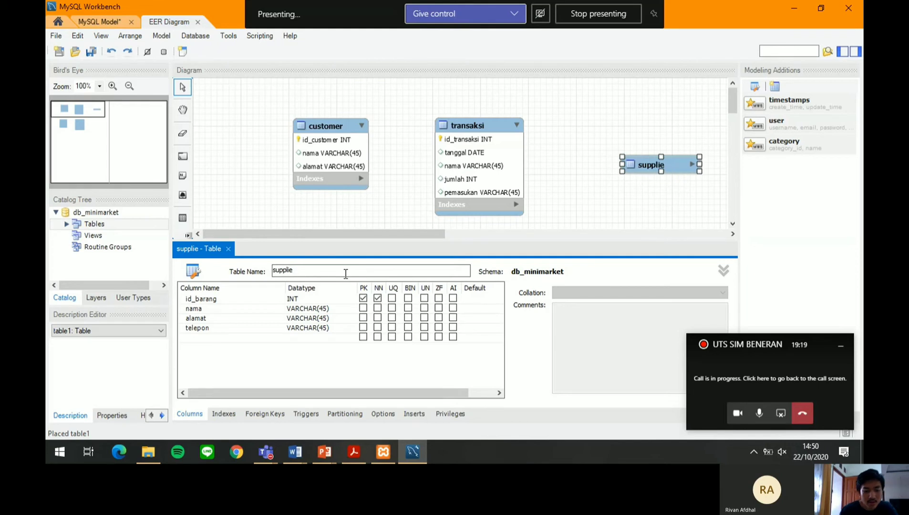
type("r")
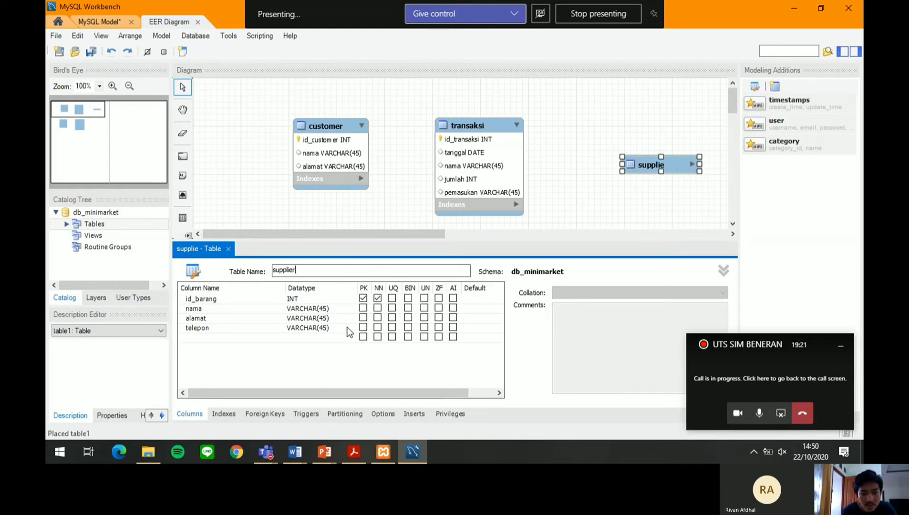
left_click(228, 248)
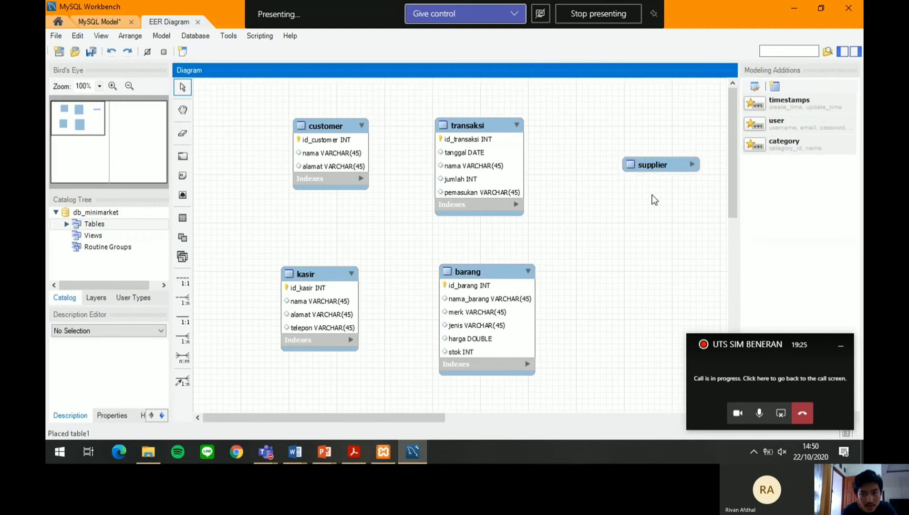
Move the supplier table closer to the right of transaksi and barang and expand it to show its columns
left_click_drag(670, 170, 623, 216)
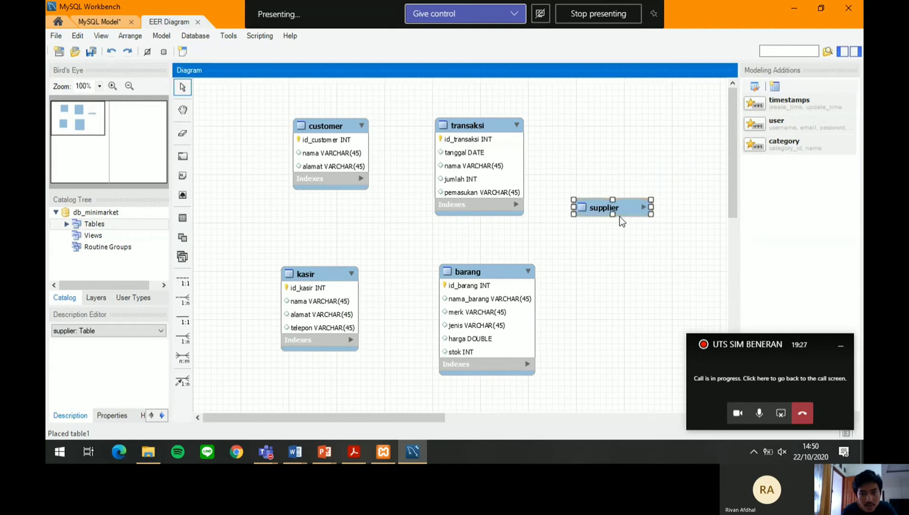
left_click(644, 210)
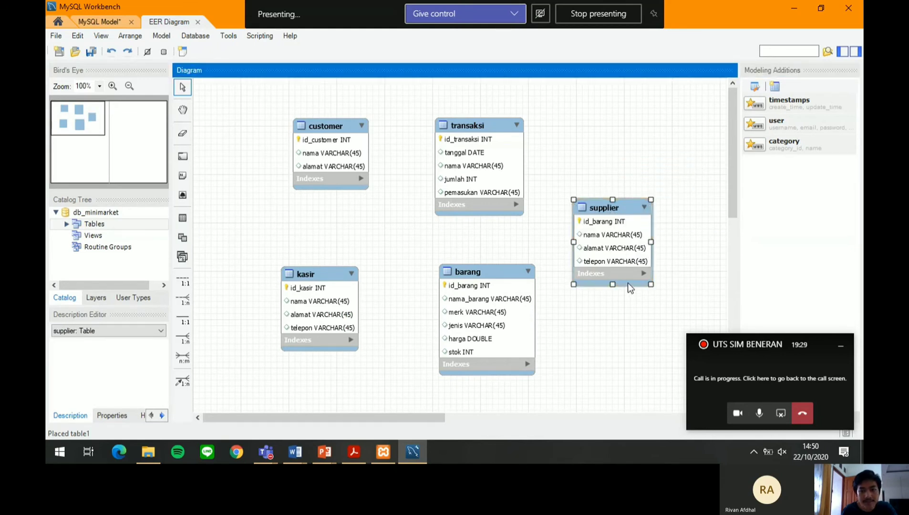
left_click_drag(629, 234, 628, 213)
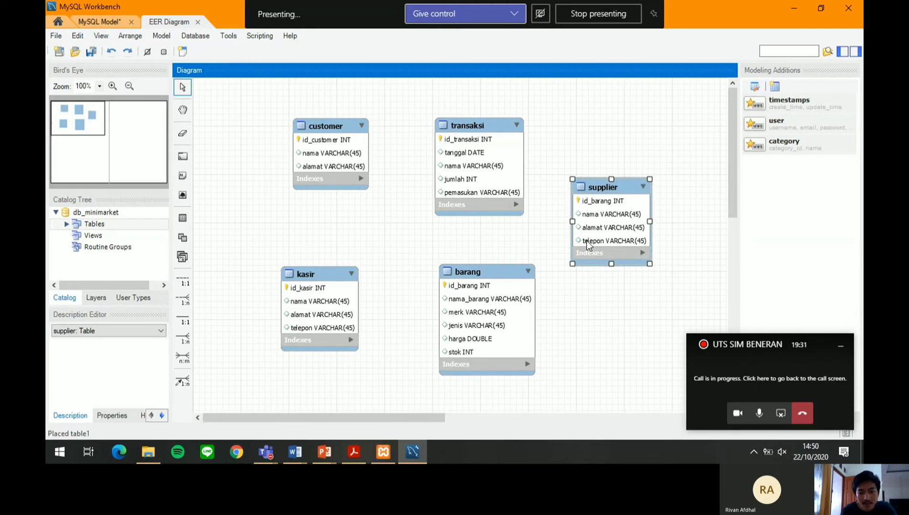
Set the datatype of id_barang in the barang table to VARCHAR(20) and close the table editor
left_click(503, 292)
double_click(498, 291)
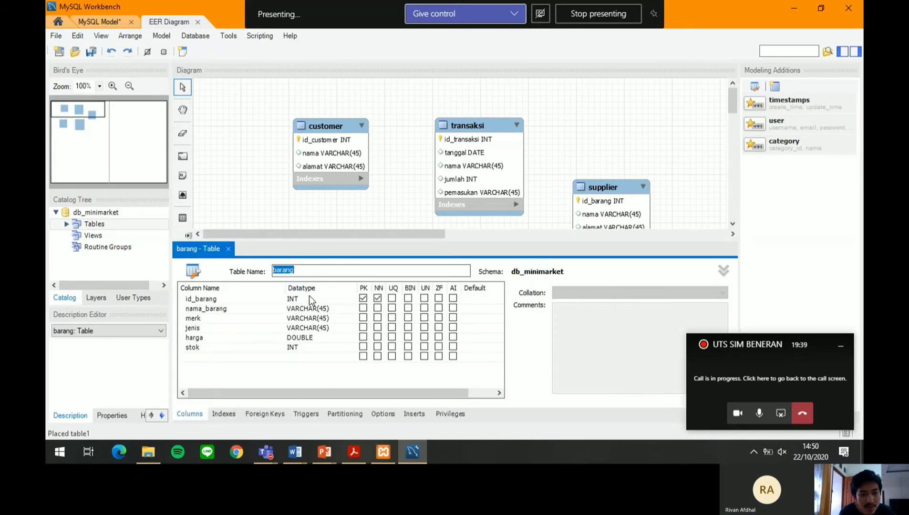
double_click(309, 298)
left_click(351, 303)
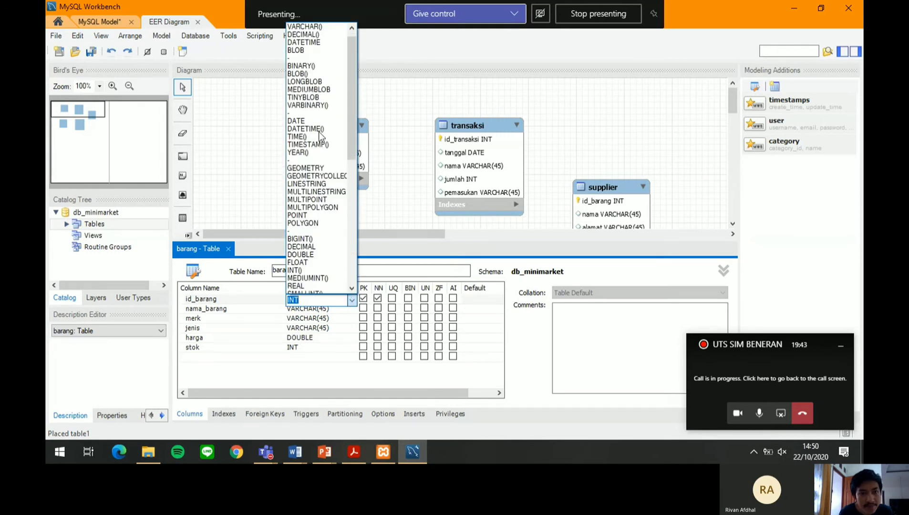
key("Escape")
type("VARCHAR()")
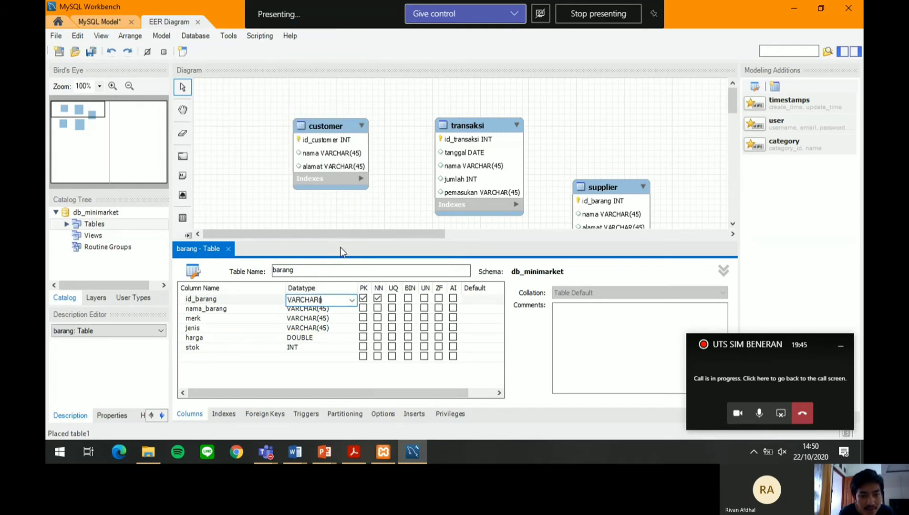
type("20")
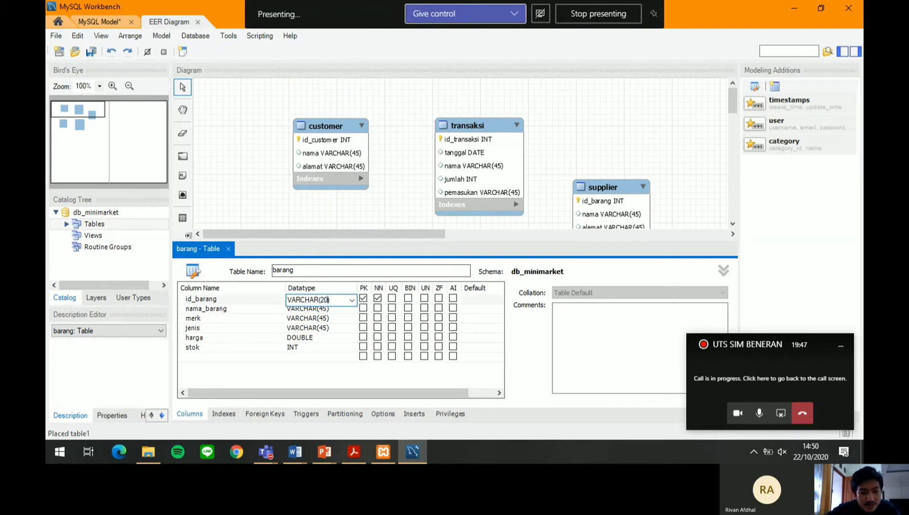
left_click(228, 252)
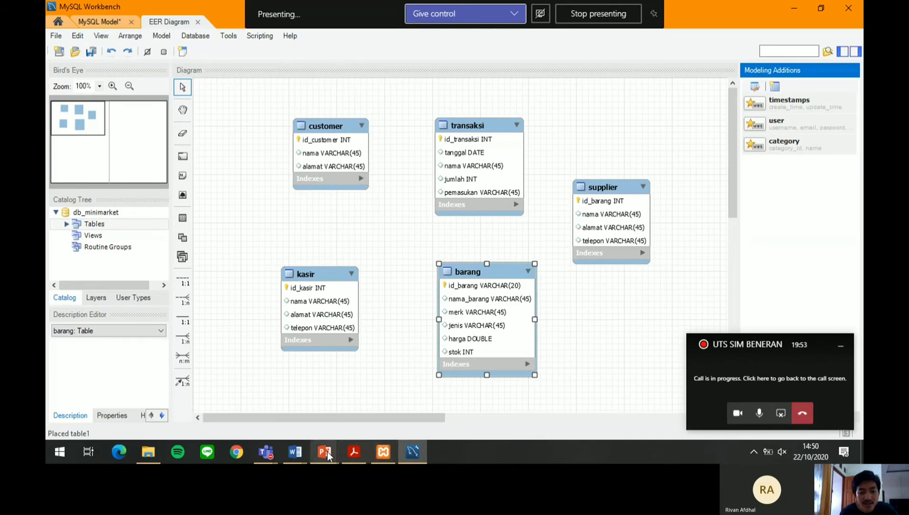
Check the SOAL ERD slide in PowerPoint, return to MySQL Workbench and place a new table between customer and kasir
mouse_move(327, 452)
left_click(353, 425)
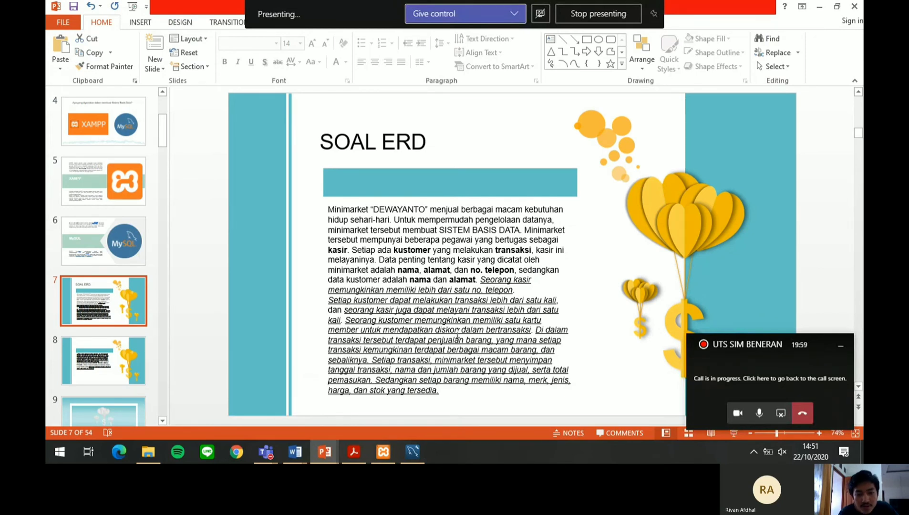
mouse_move(412, 452)
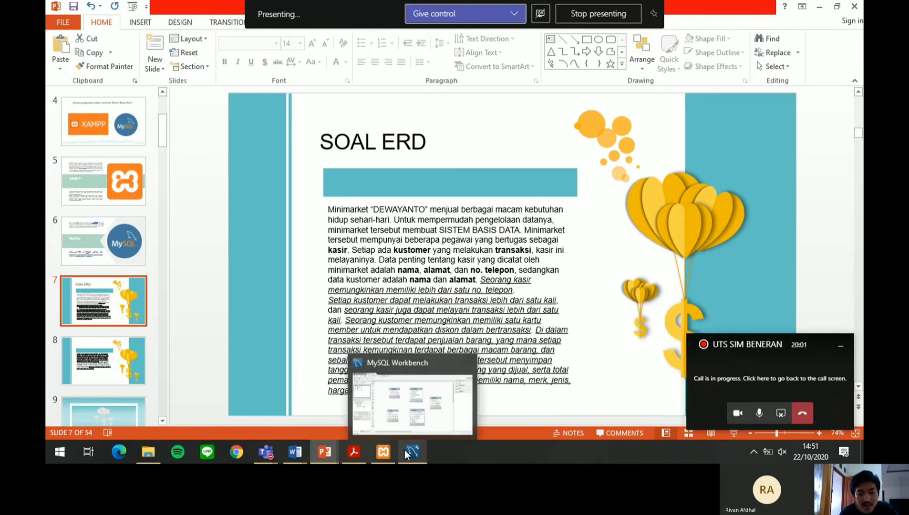
left_click(407, 416)
left_click(182, 219)
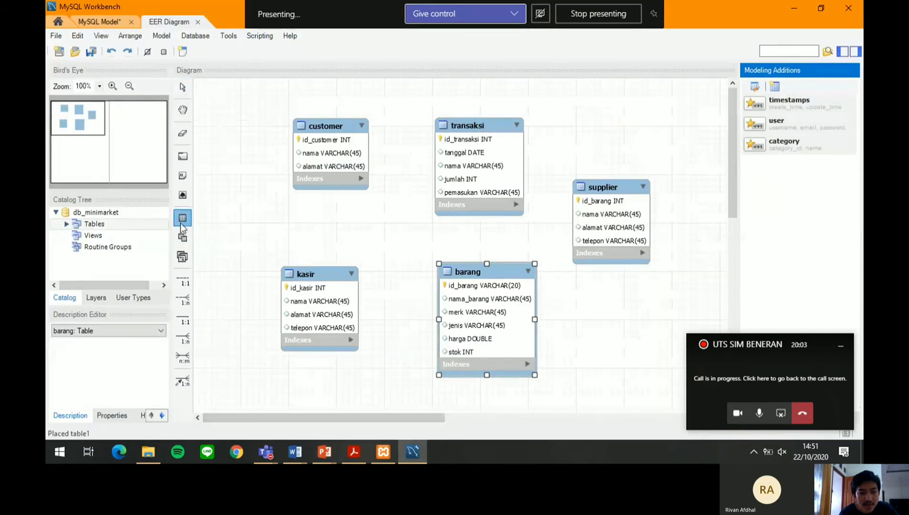
left_click(331, 227)
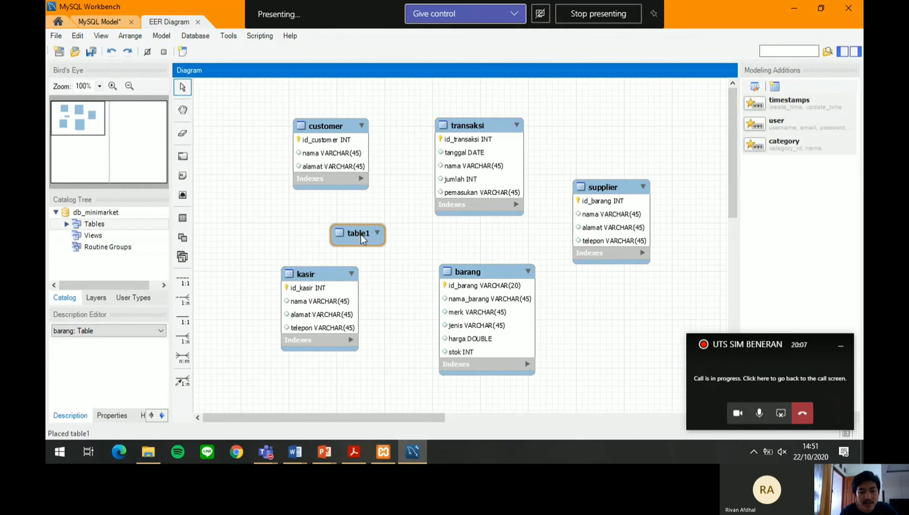
Open the new table between customer and kasir for editing and rename it kartumember
double_click(360, 234)
key("BackSpace")
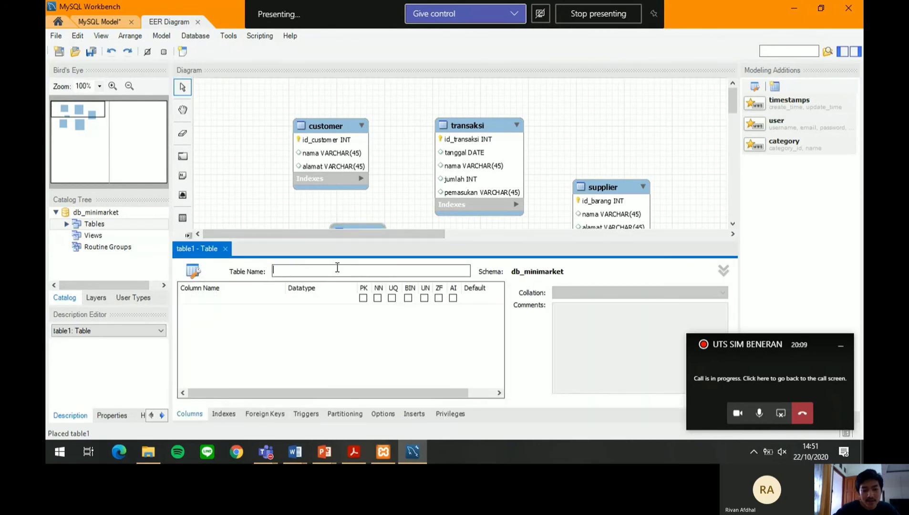
type("kartu")
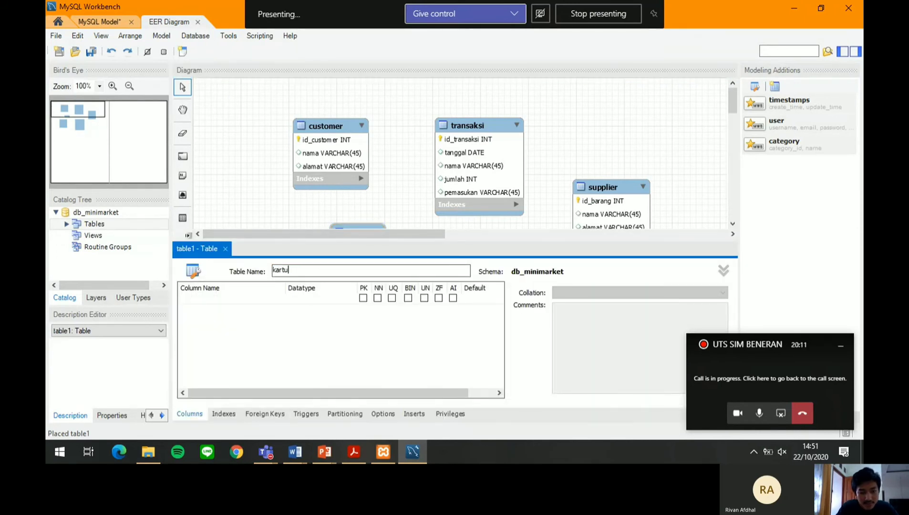
type("member")
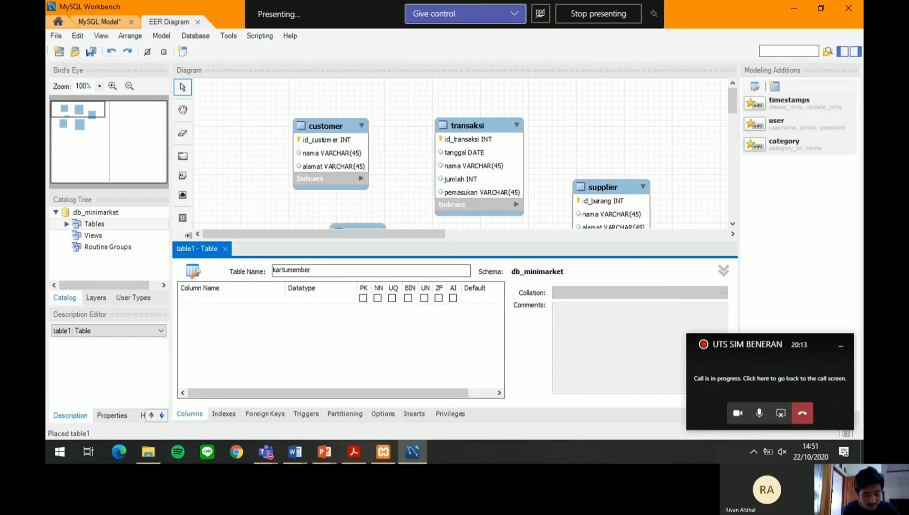
Add a first column named id_member to the kartumember table, keeping the INT datatype
double_click(215, 300)
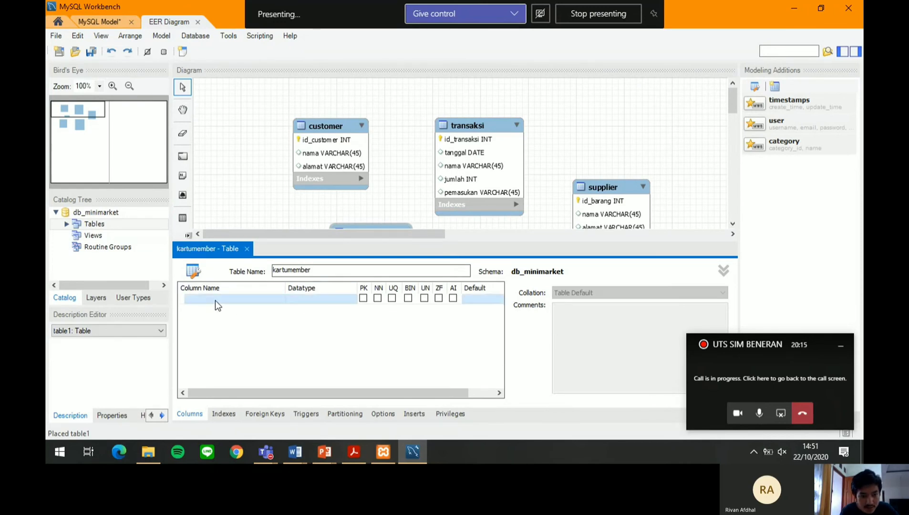
key("BackSpace")
type("id_member")
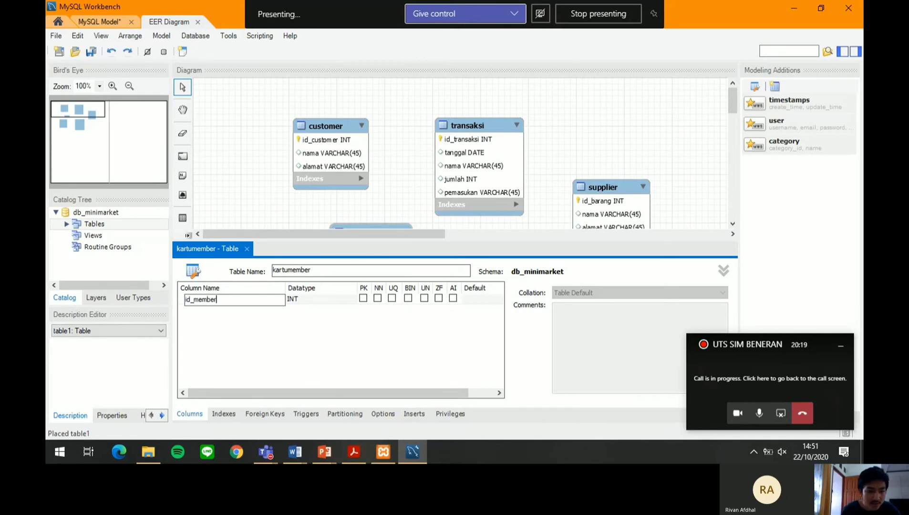
Add a column named jenis_member with the VARCHAR(45) datatype below id_member
left_click(247, 309)
key("BackSpace")
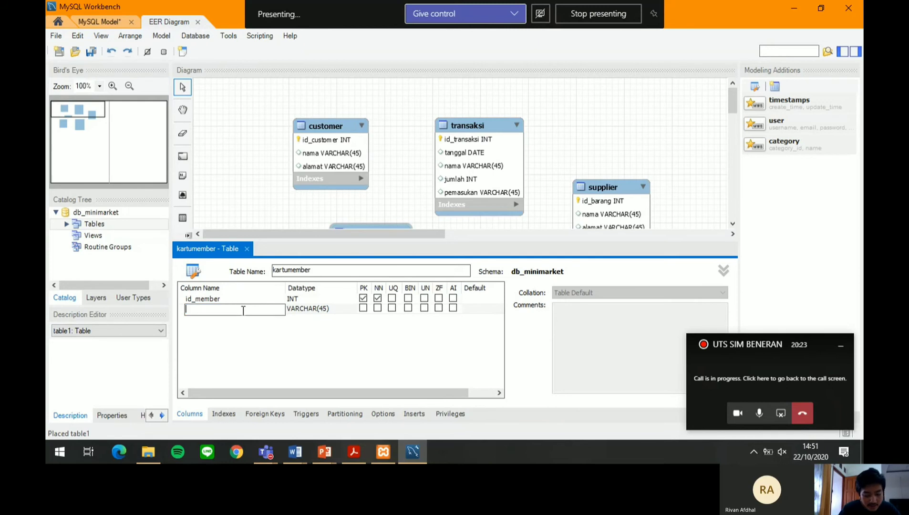
type("jeniis")
key("BackSpace")
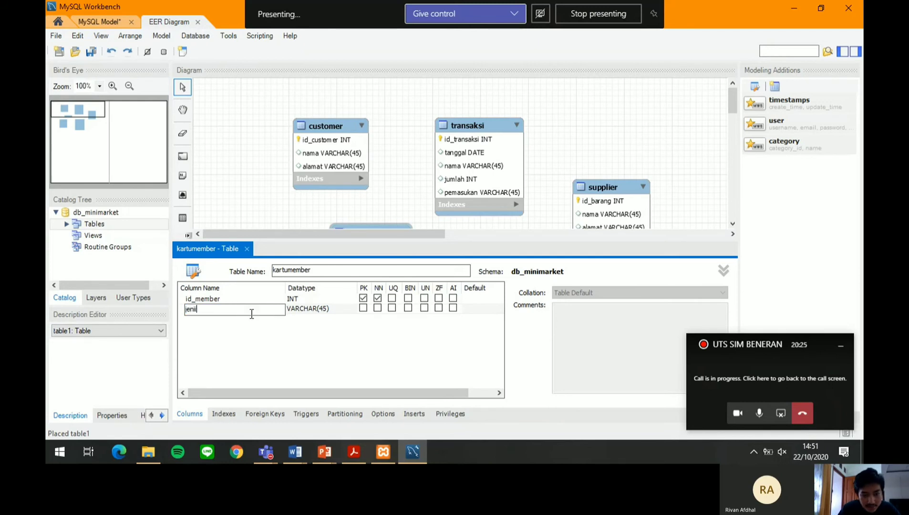
type("s")
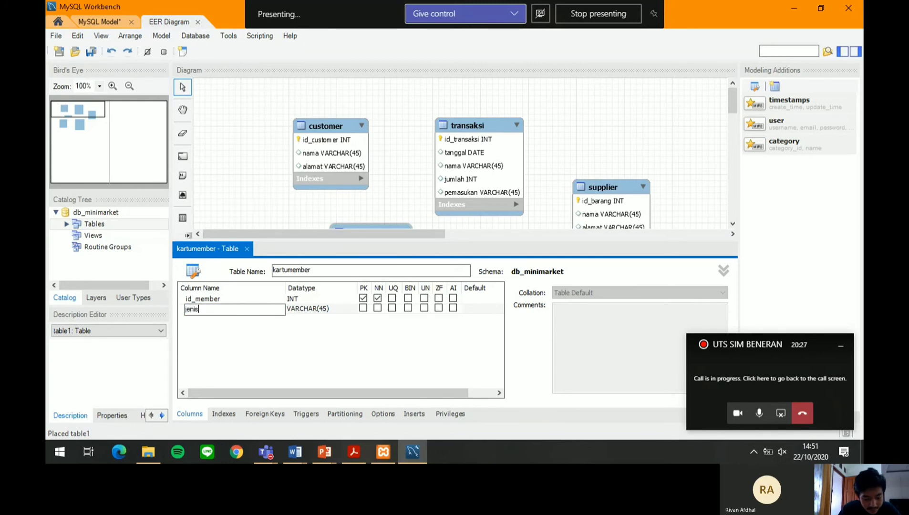
type("_member")
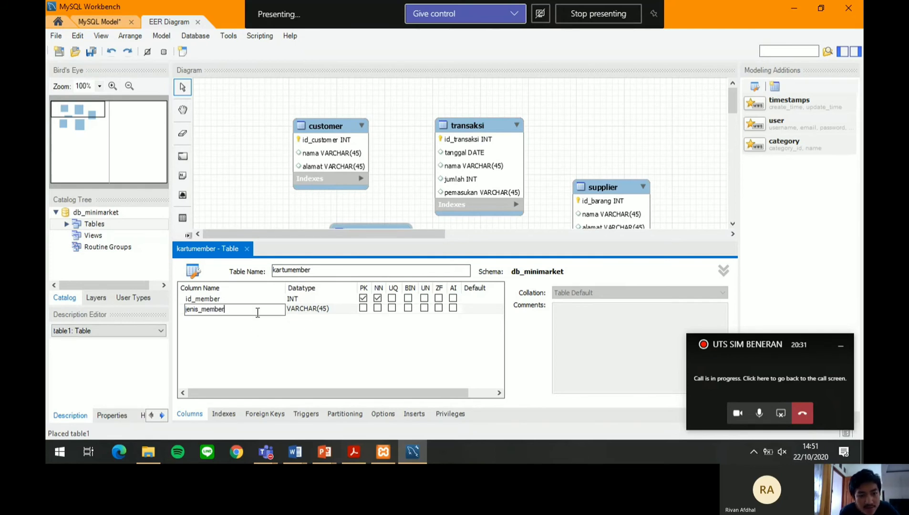
Remove the extra column below jenis_member from the kartumember table and close the table editor
left_click(226, 319)
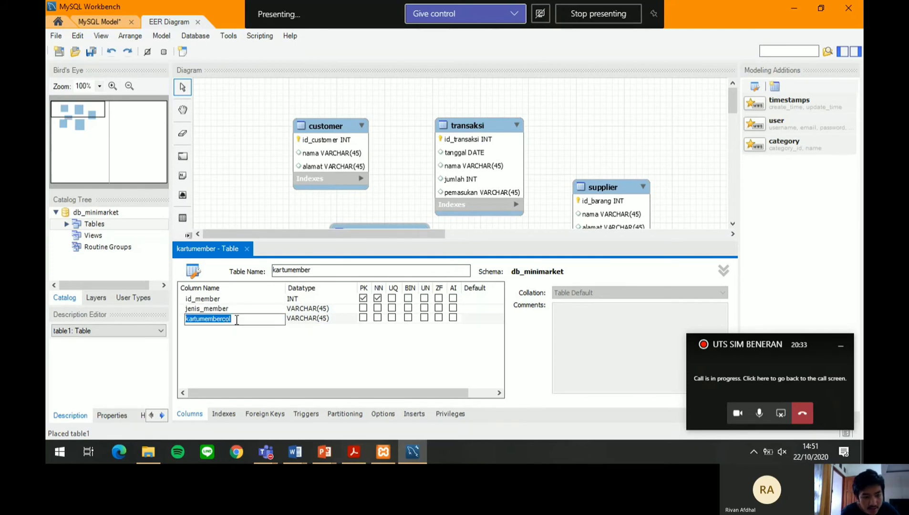
left_click(278, 324)
right_click(290, 320)
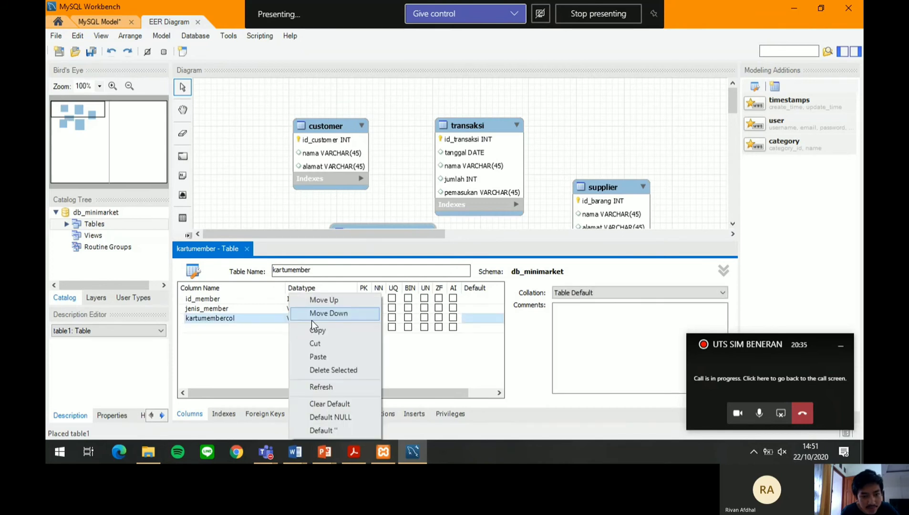
left_click(323, 342)
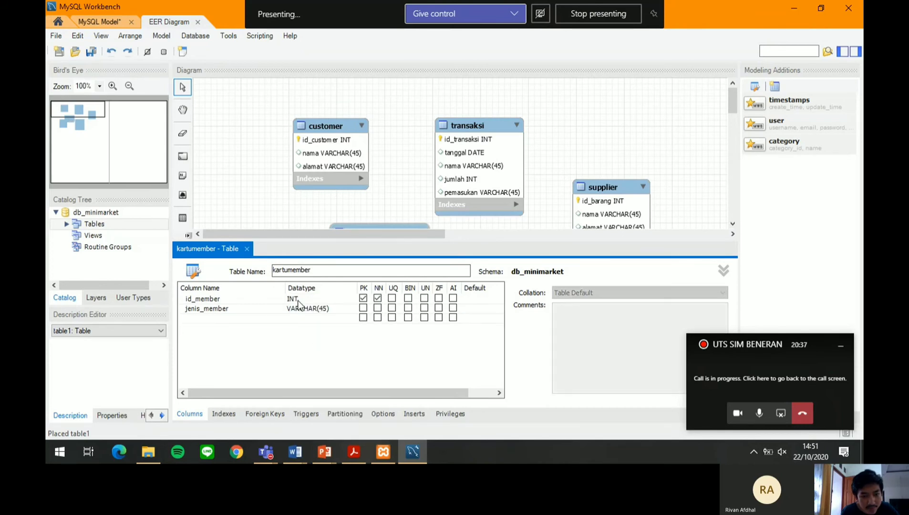
left_click(246, 248)
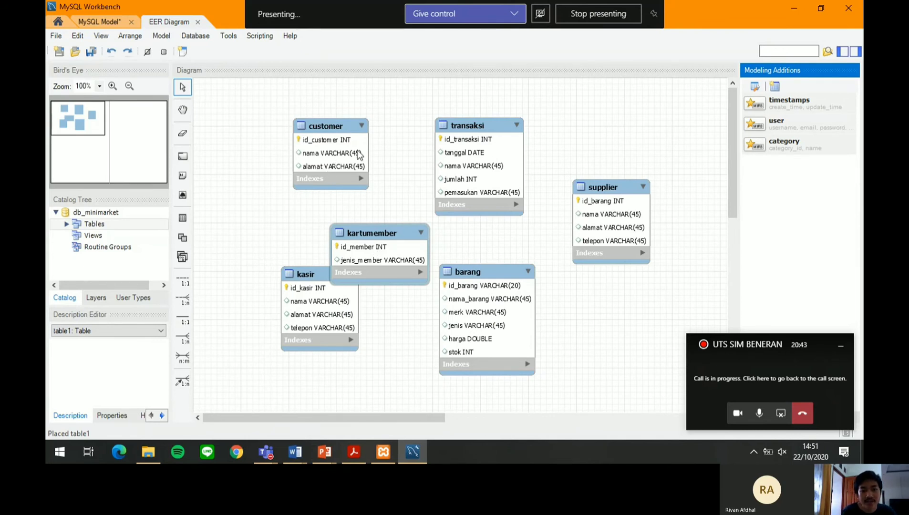
Swap the positions of transaksi and customer in the diagram and shift kasir up and left so it sits below transaksi
left_click_drag(483, 173, 476, 158)
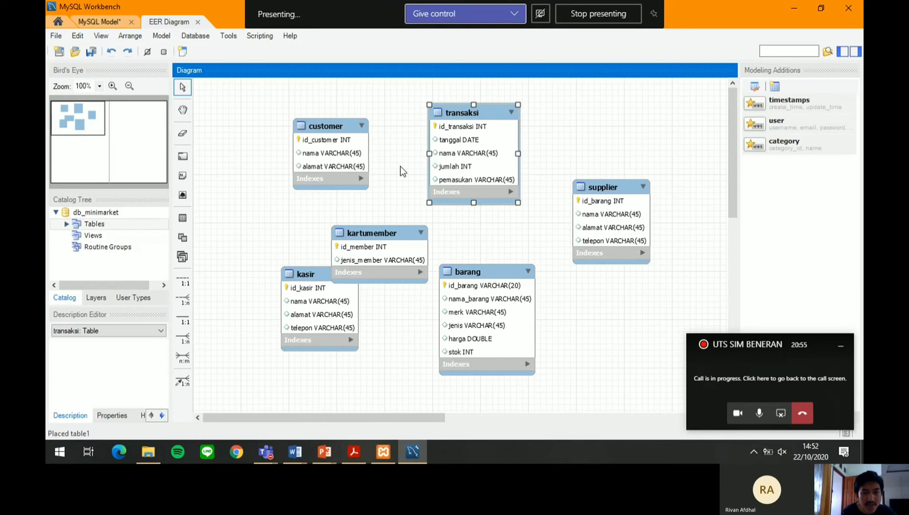
left_click_drag(479, 153, 316, 147)
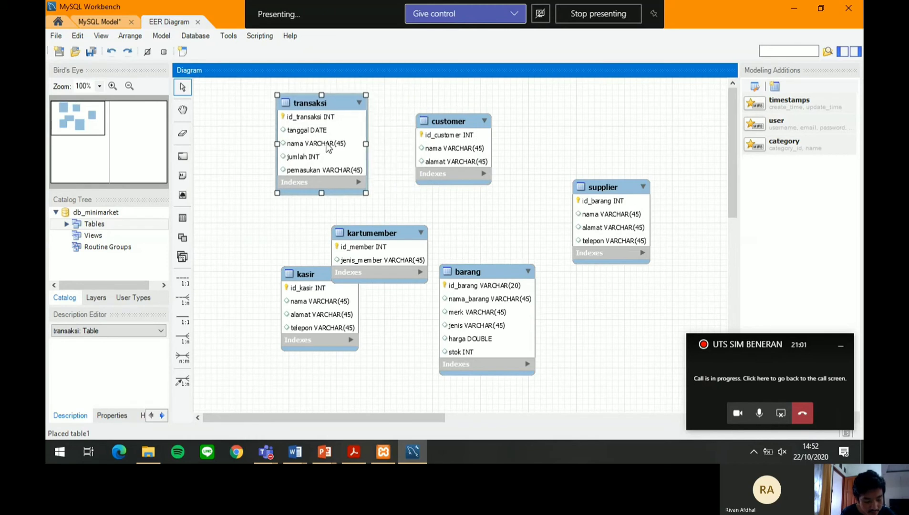
left_click_drag(309, 306, 291, 288)
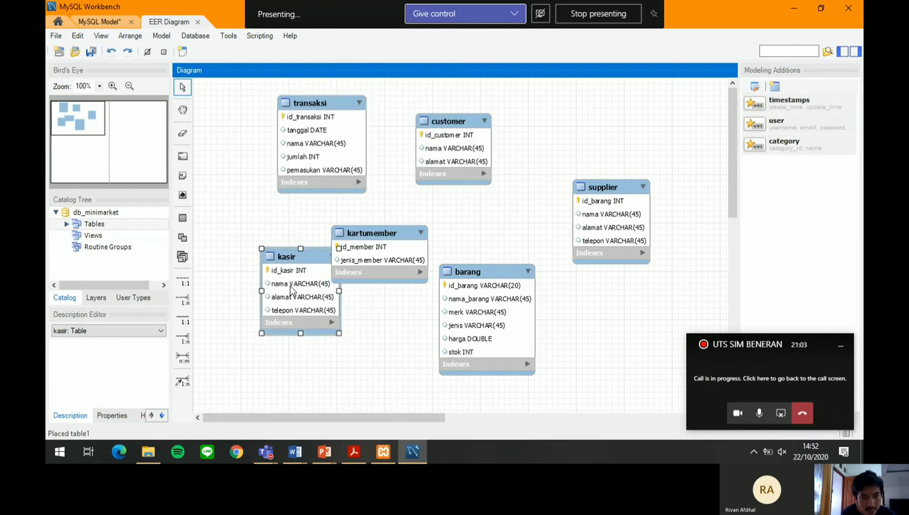
left_click_drag(301, 163, 290, 160)
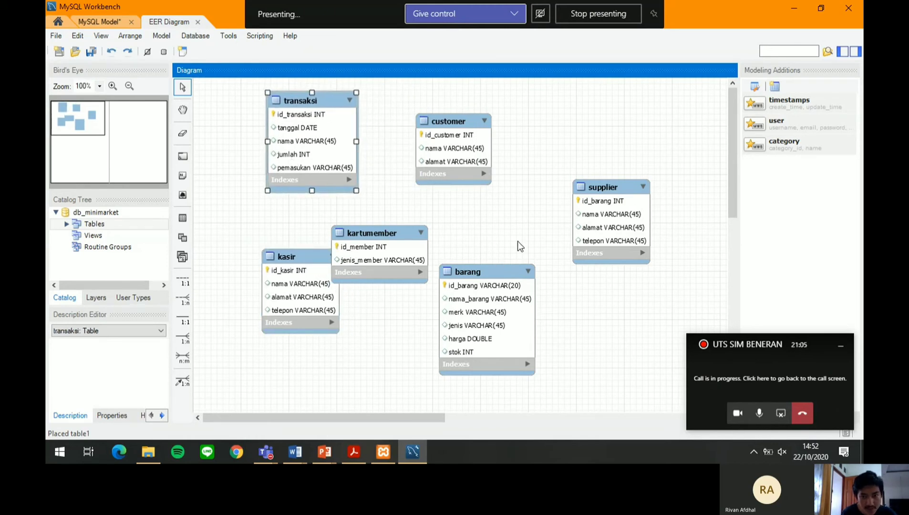
Move kartumember to the right of customer, place barang below customer and align supplier below kartumember
left_click_drag(446, 163, 444, 150)
left_click_drag(405, 255, 594, 127)
left_click_drag(492, 319, 463, 307)
left_click_drag(602, 245, 583, 262)
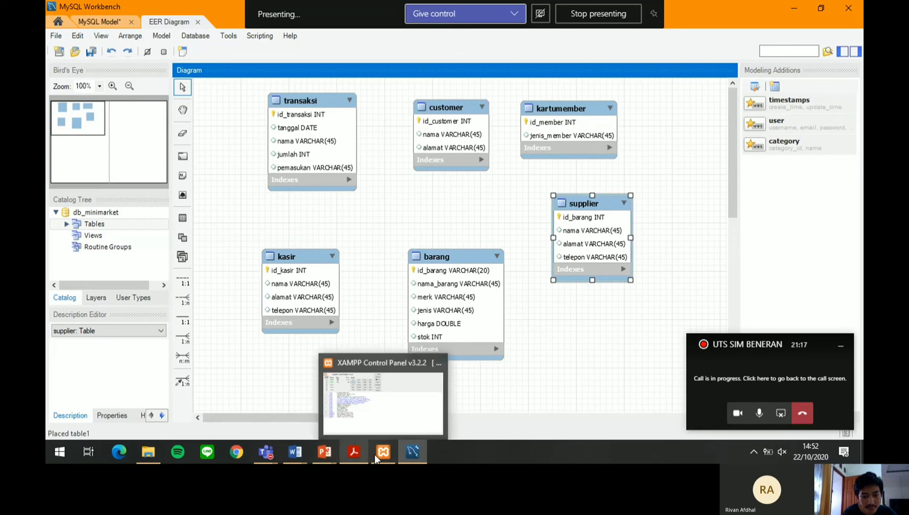
Check the SOAL ERD slide in PowerPoint, return to MySQL Workbench and link transaksi to kasir with a 1:n identifying relationship
mouse_move(321, 457)
left_click(350, 423)
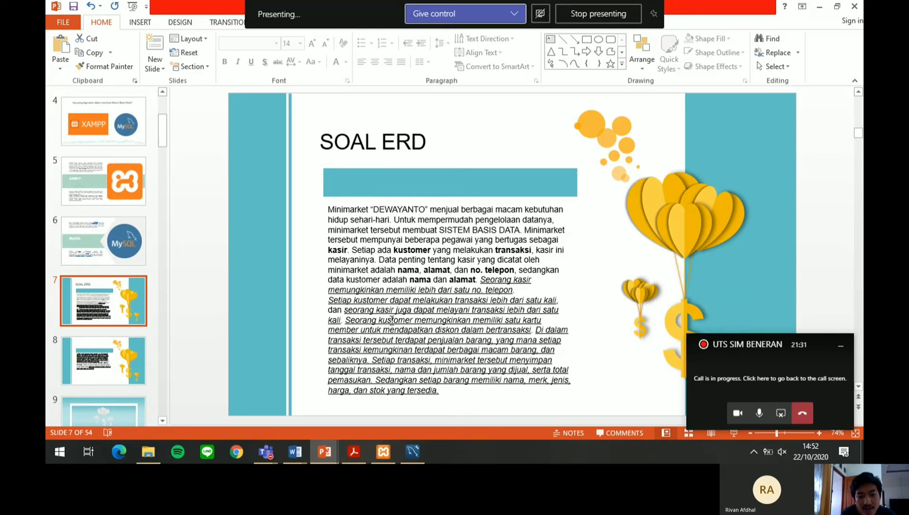
left_click(402, 455)
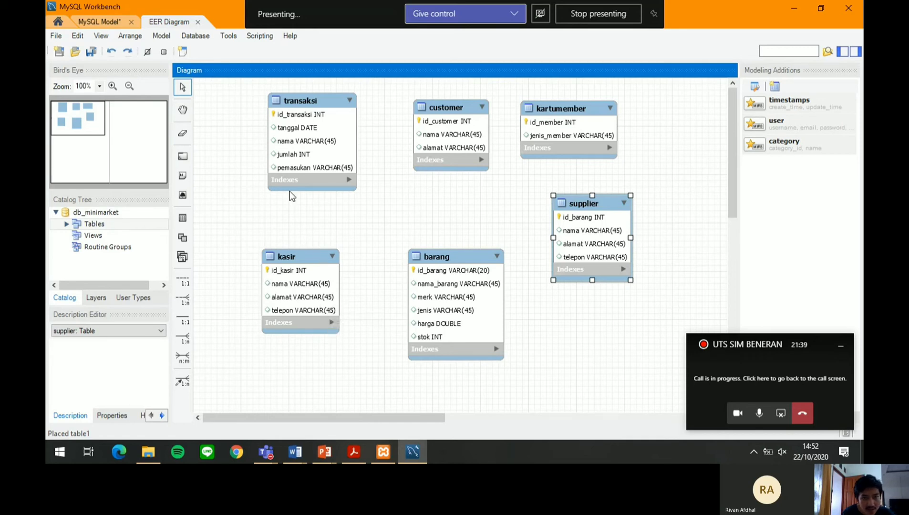
left_click(187, 339)
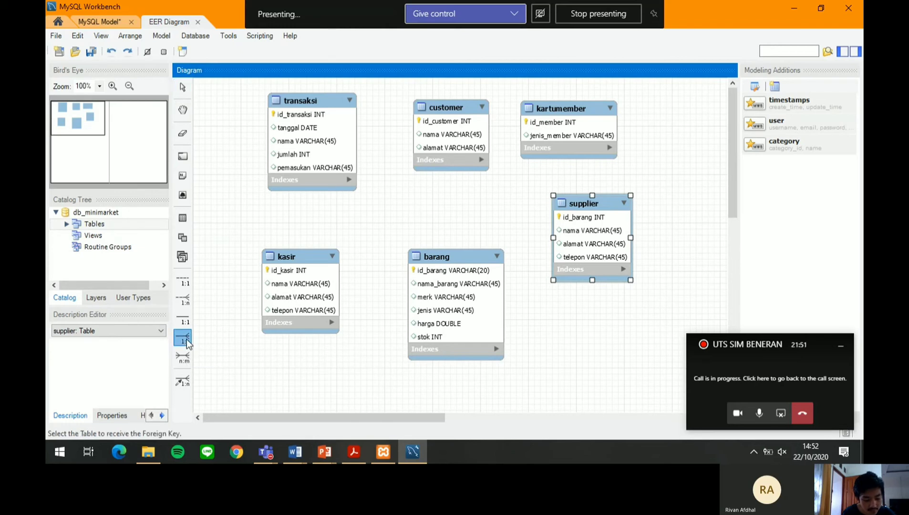
left_click(309, 167)
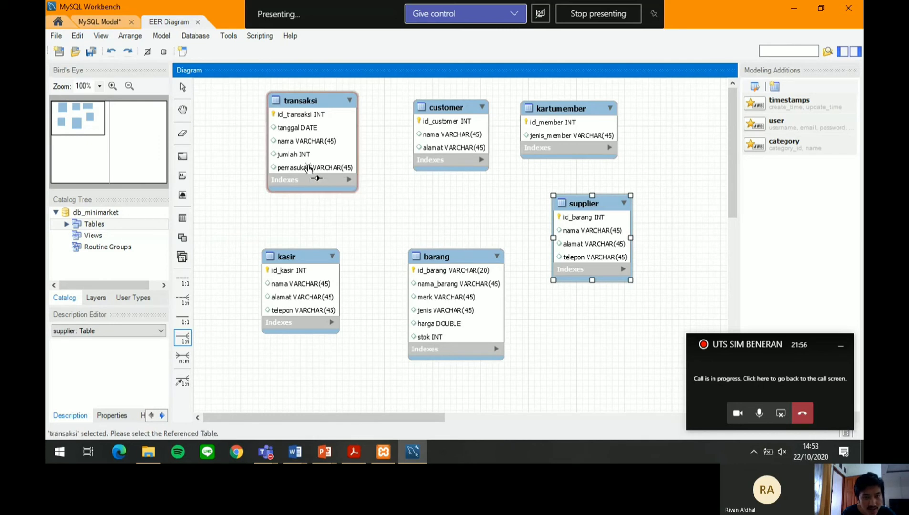
left_click(294, 269)
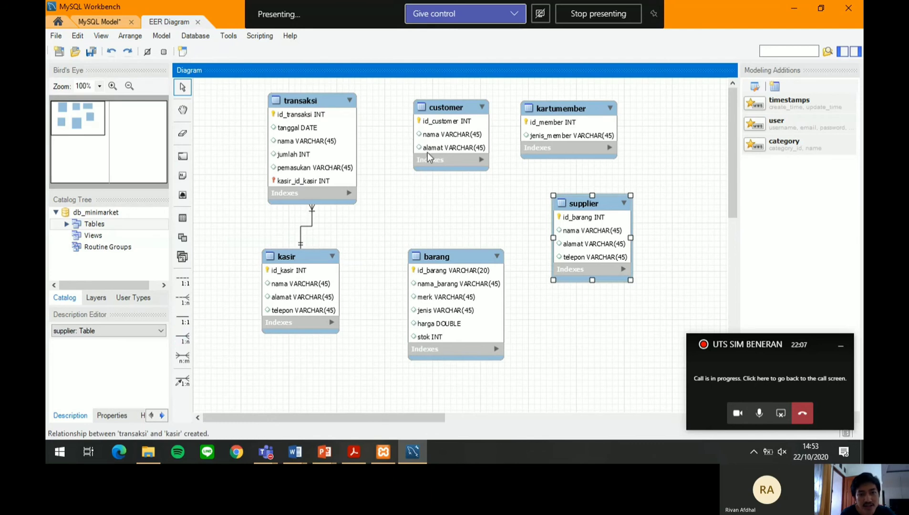
Add a 1:n identifying relationship with transaksi receiving the foreign key and customer as the referenced table
left_click(186, 339)
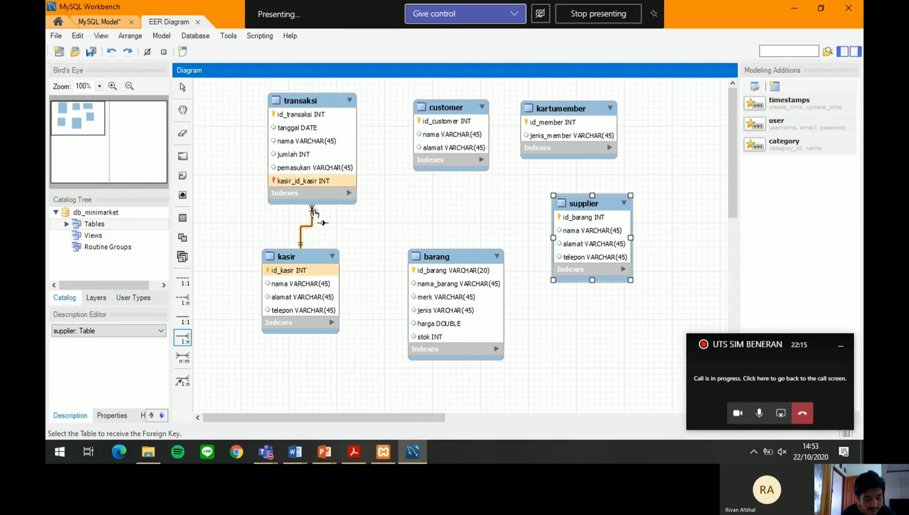
left_click(321, 142)
left_click(422, 140)
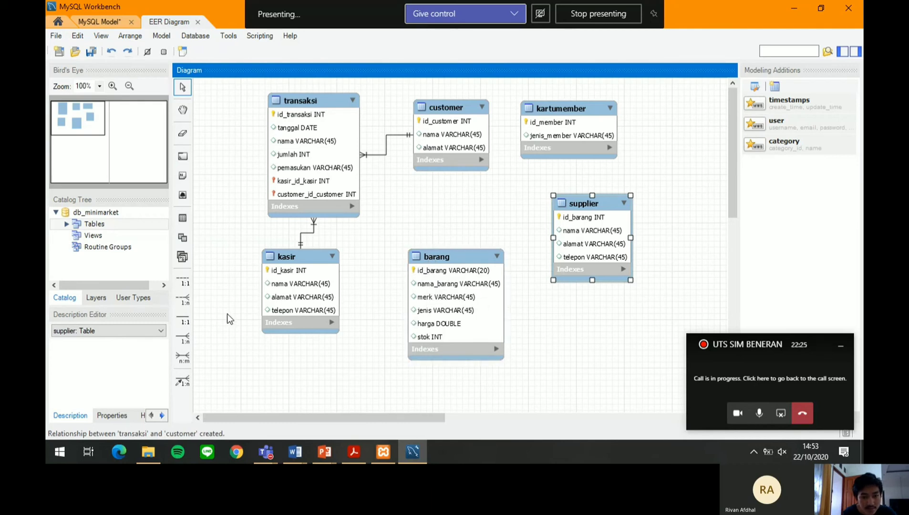
Add a 1:n identifying relationship from barang to the referenced transaksi table and shift barang slightly up and left
left_click(184, 340)
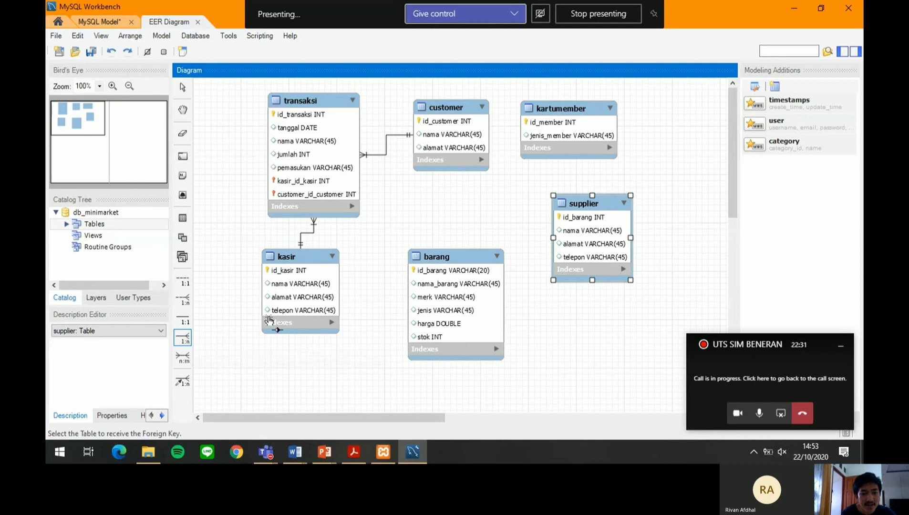
left_click(433, 287)
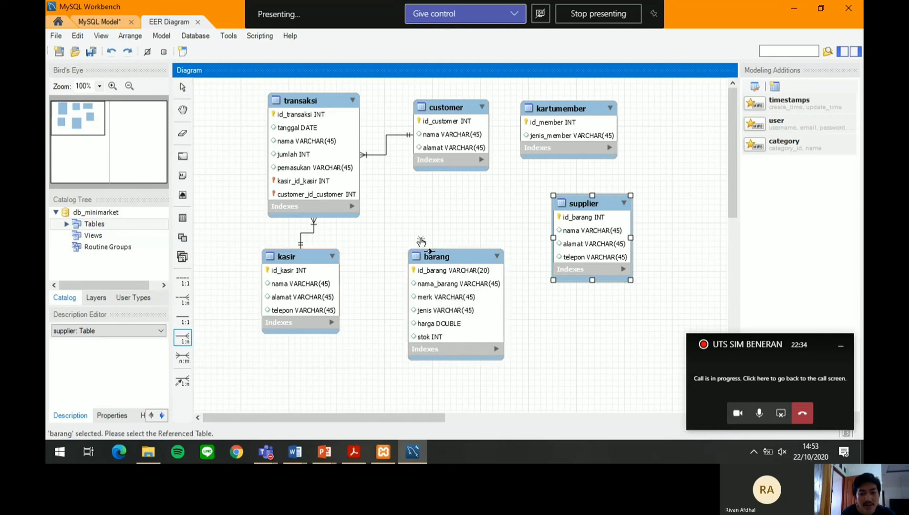
left_click(333, 182)
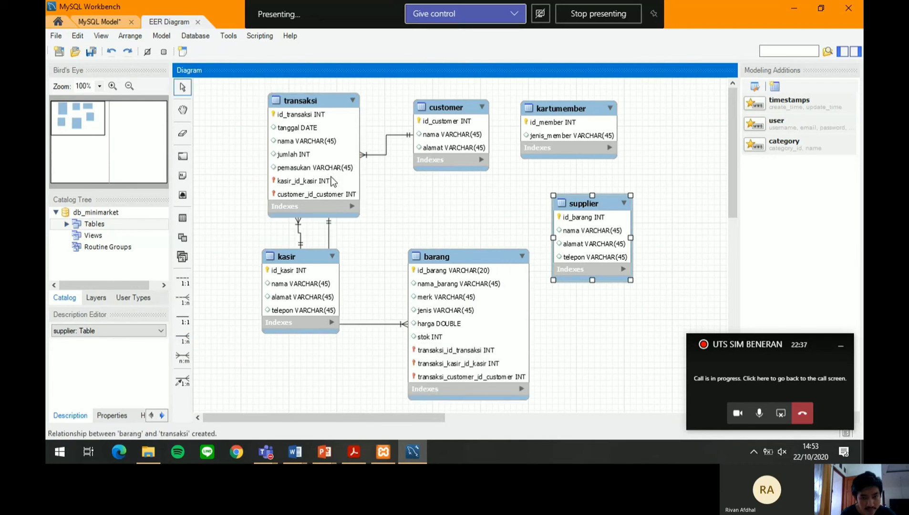
left_click_drag(431, 315, 424, 293)
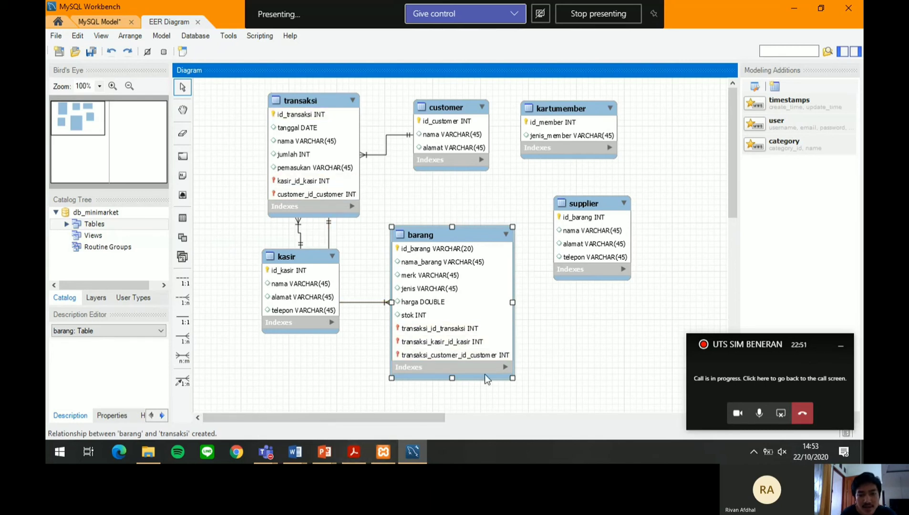
Add a 1:n identifying relationship with barang receiving the foreign key and supplier as the referenced table
mouse_move(383, 454)
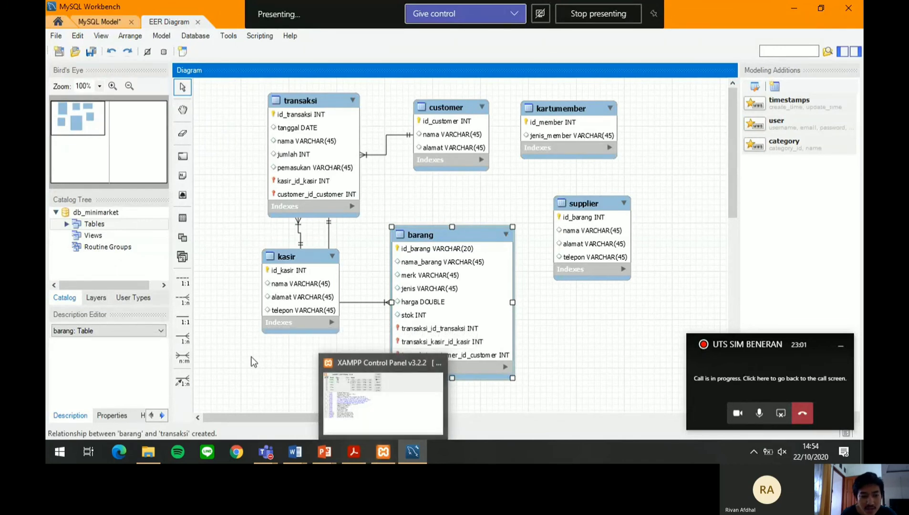
left_click(186, 341)
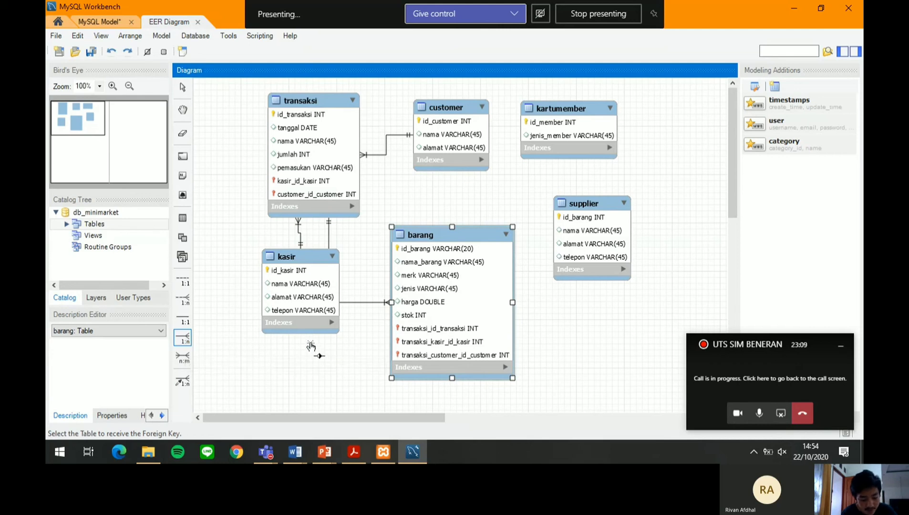
left_click(454, 292)
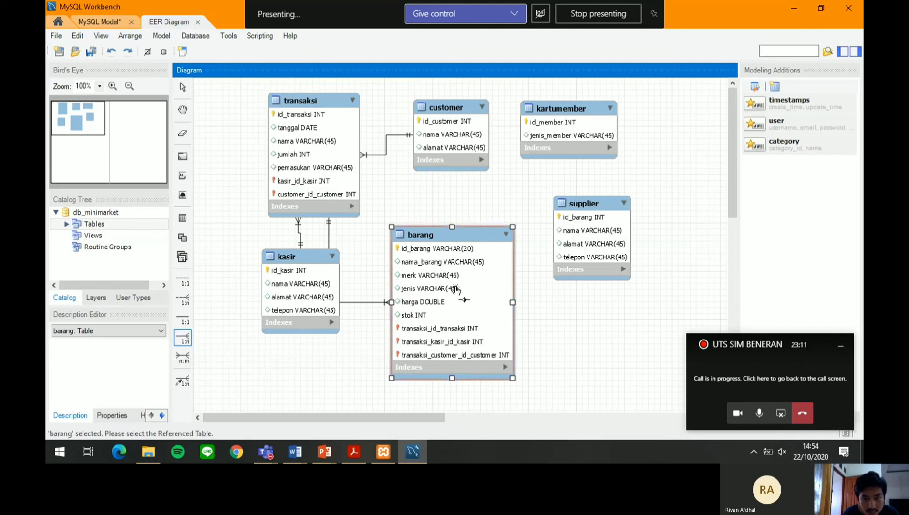
left_click(558, 251)
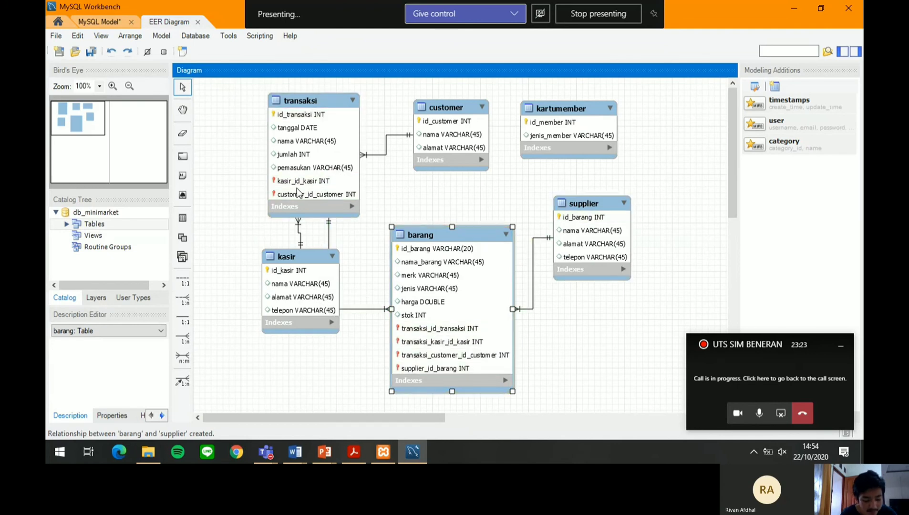
Add a 1:n identifying relationship with barang receiving the foreign key and customer as the referenced table
left_click(183, 339)
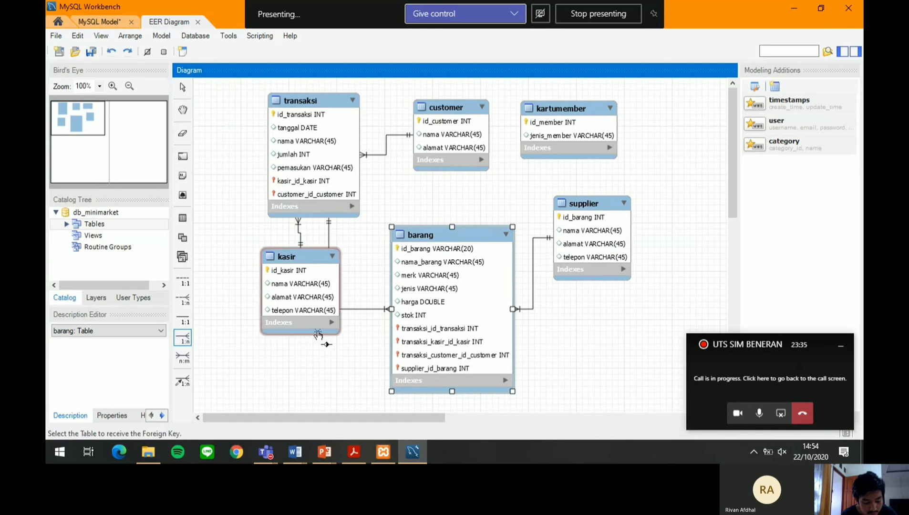
left_click(479, 281)
left_click(474, 139)
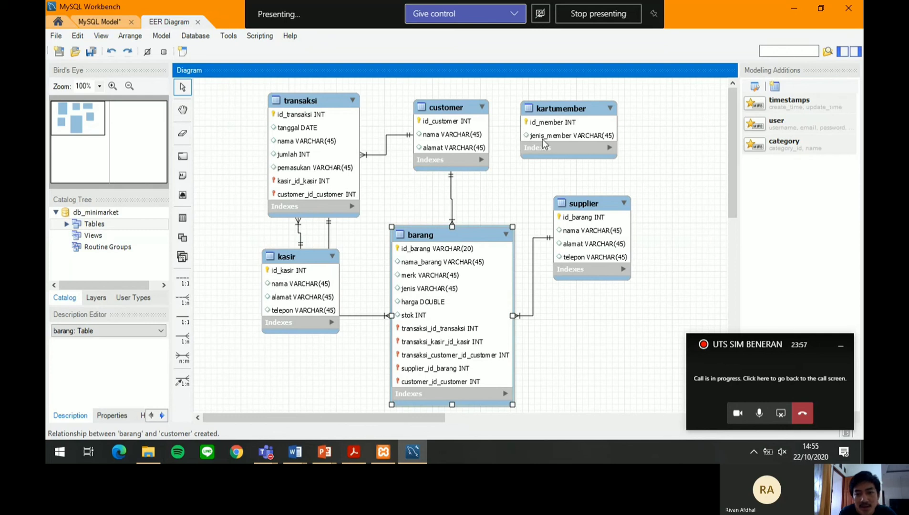
Link kartumember to the referenced customer table with a 1:1 identifying relationship and align kartumember level with customer
left_click_drag(528, 140, 531, 137)
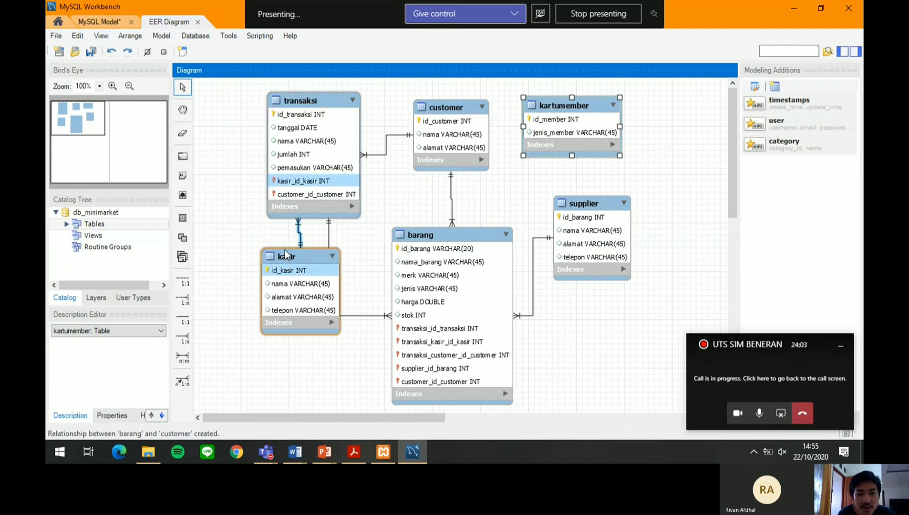
left_click(184, 320)
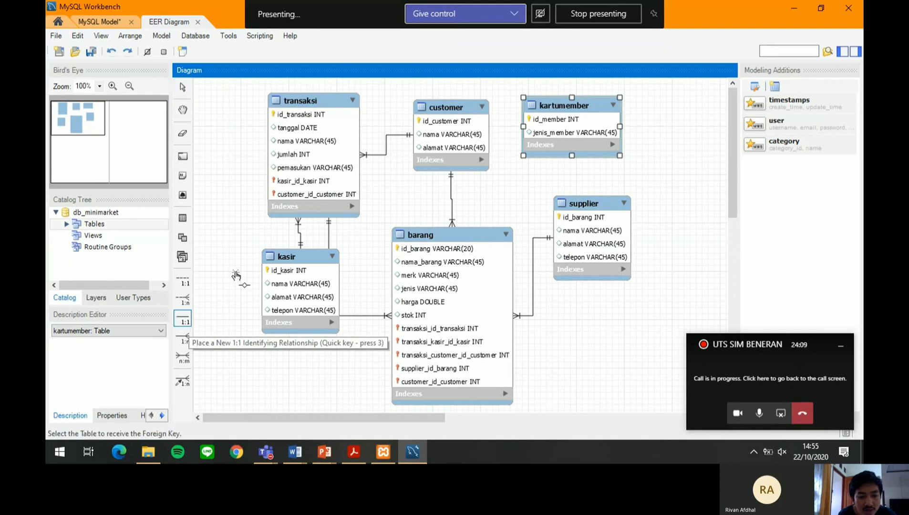
left_click(528, 126)
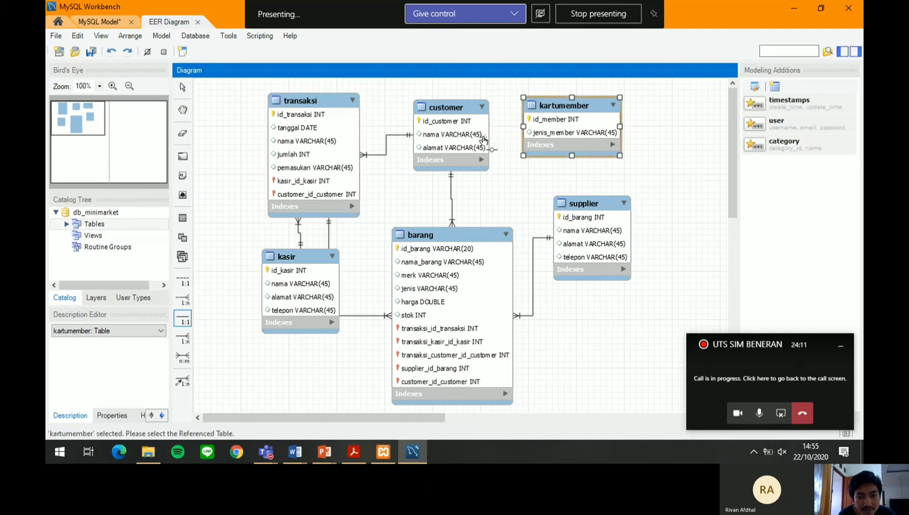
left_click(468, 139)
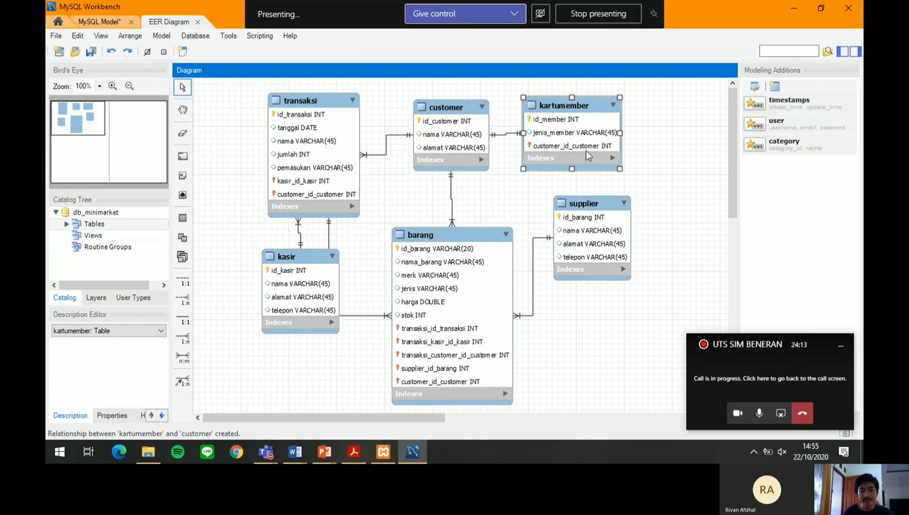
left_click_drag(583, 138, 585, 139)
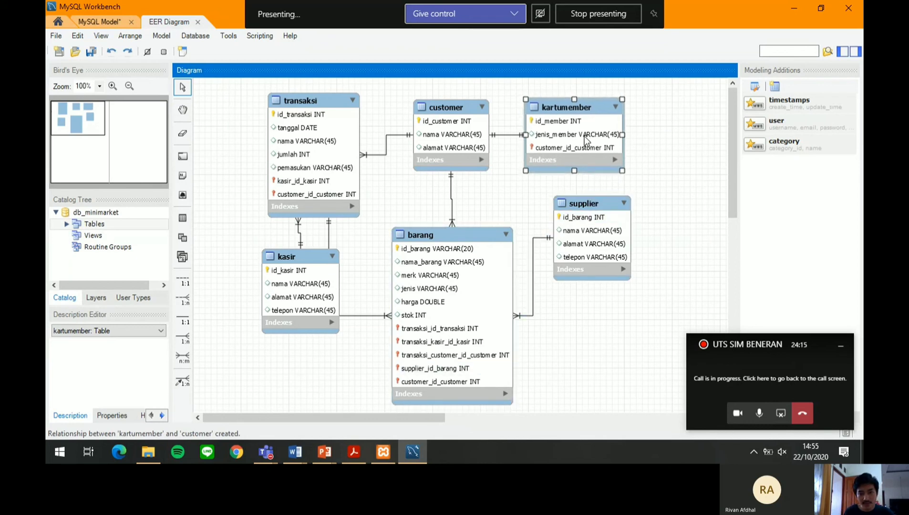
Examine the foreign key settings of the transaksi–kasir relationship, and check the other relationship lines in the diagram one by one
left_click(301, 235)
right_click(299, 229)
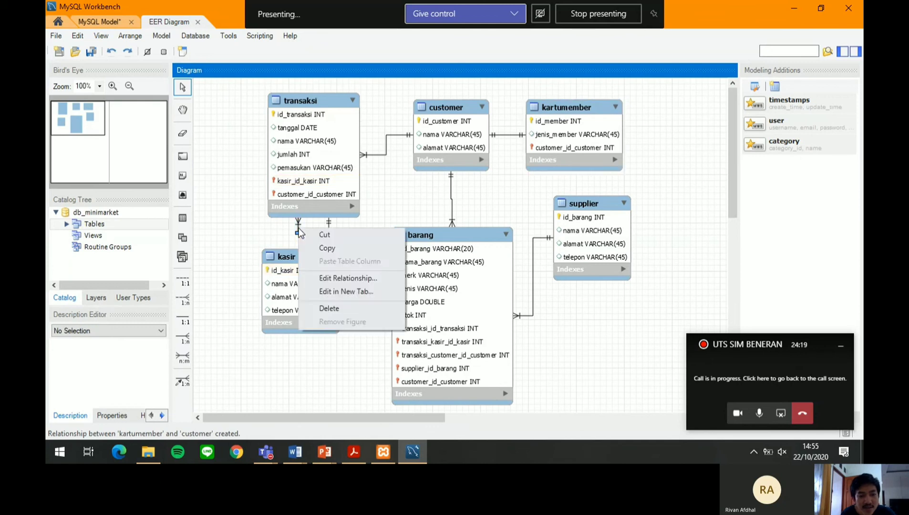
left_click(357, 278)
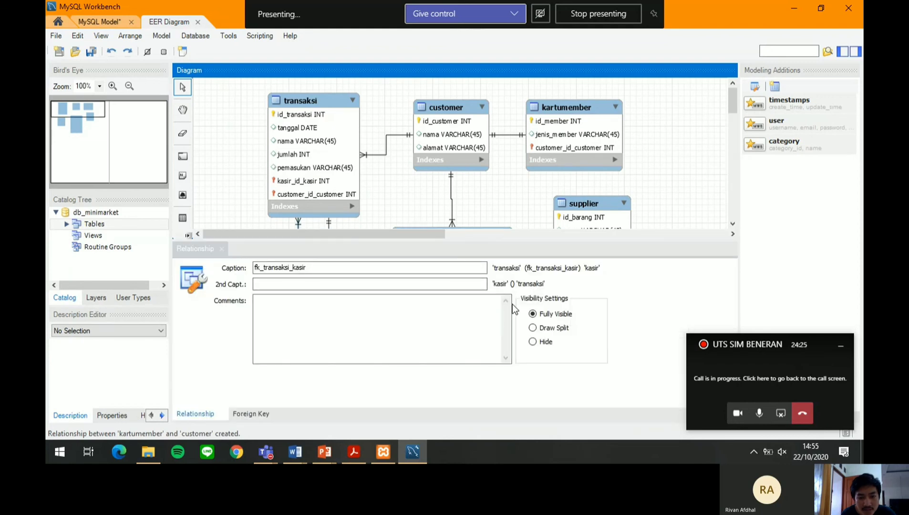
left_click(250, 413)
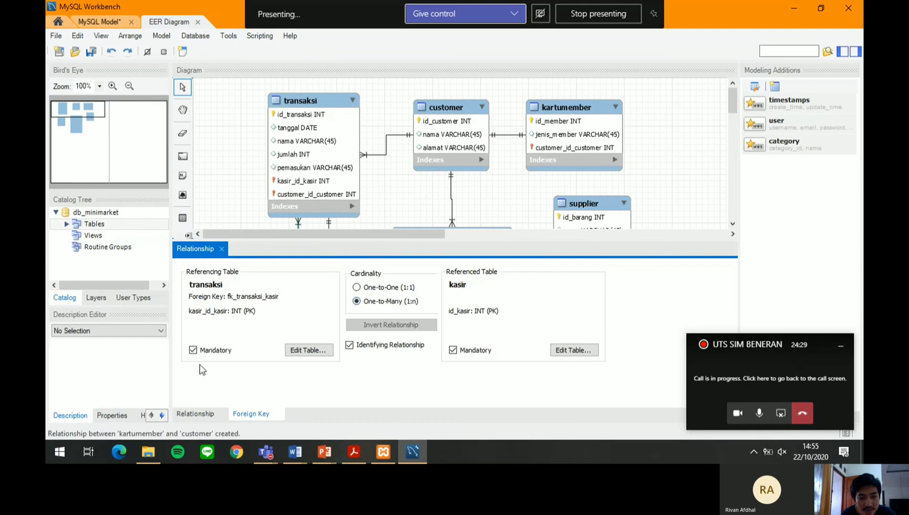
left_click(222, 248)
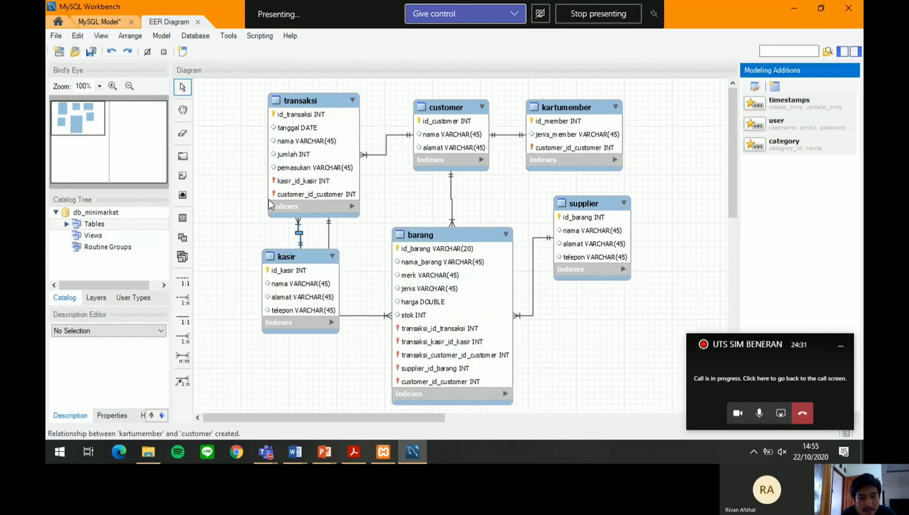
left_click(367, 155)
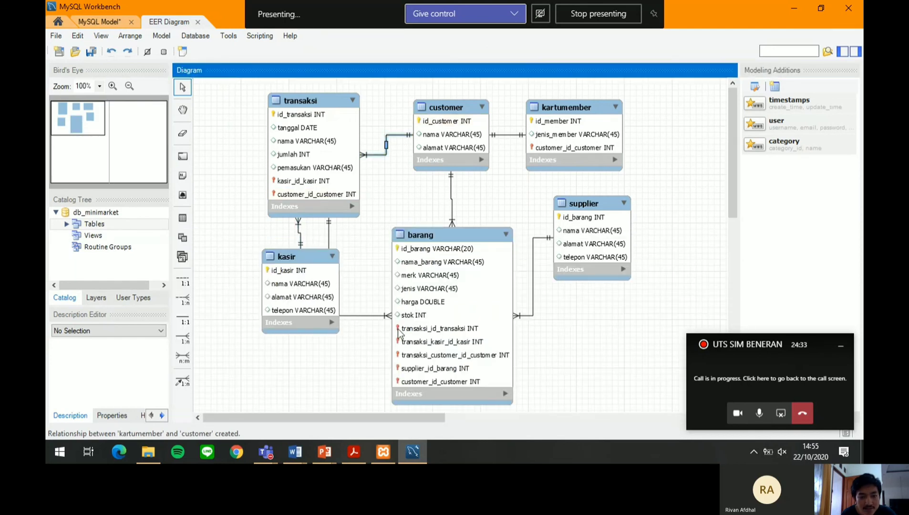
left_click(373, 315)
left_click(533, 303)
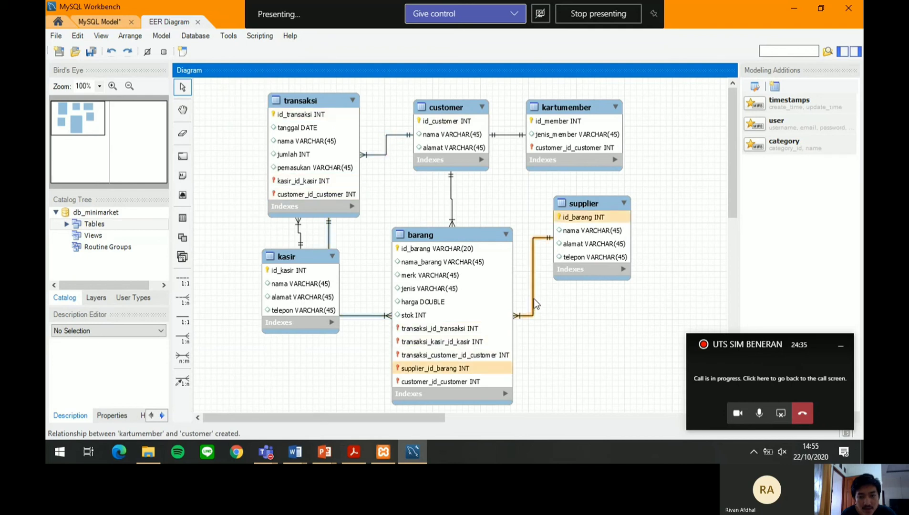
left_click(509, 134)
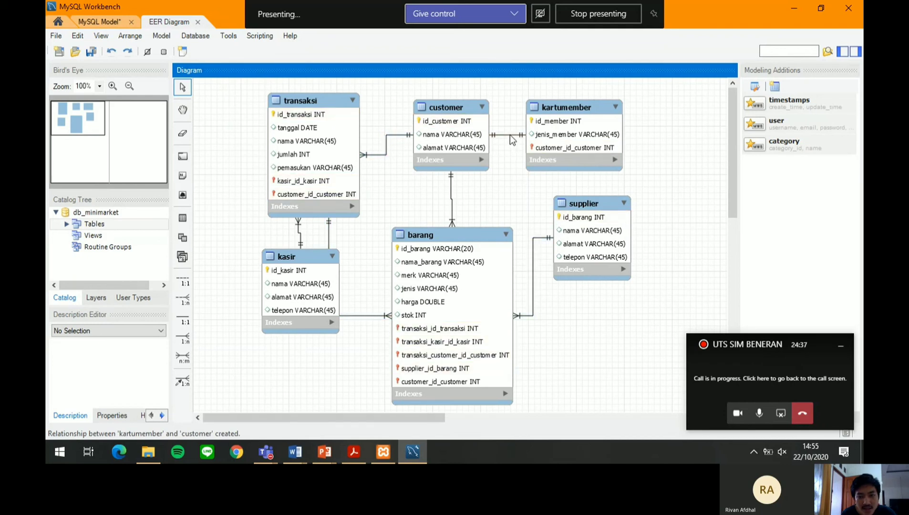
left_click(451, 207)
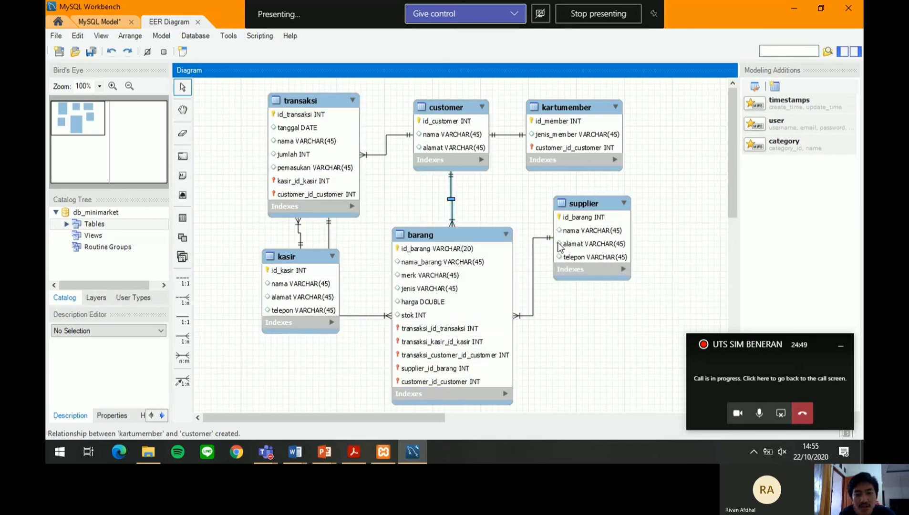
Start forward engineering the model with the default connection and options, and review the generated SQL script through to its end
left_click(210, 37)
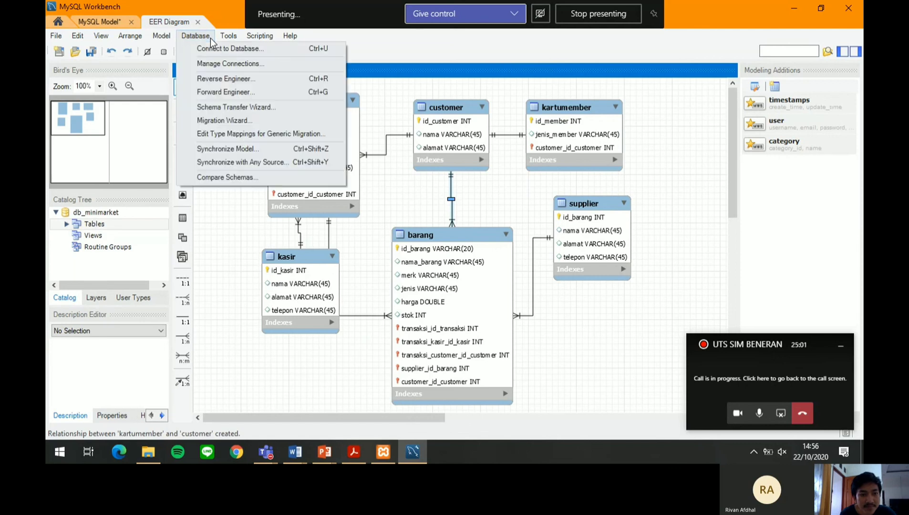
left_click(244, 92)
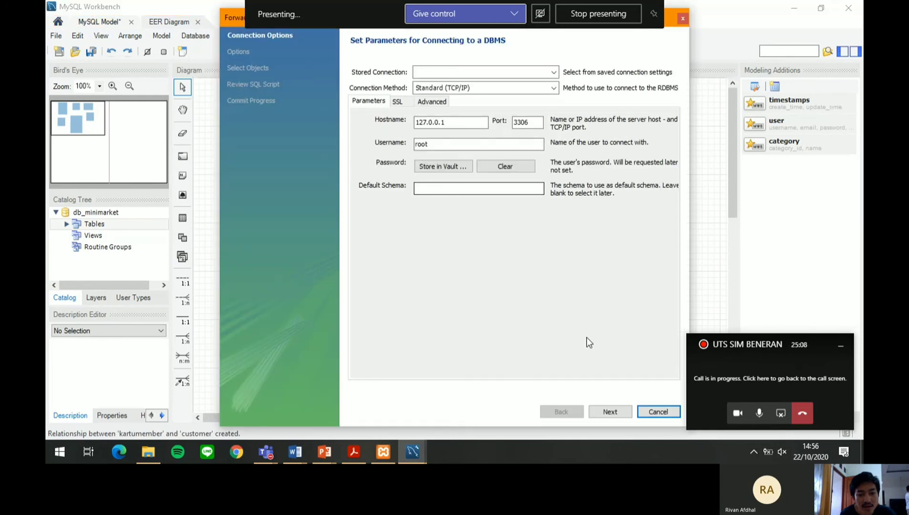
left_click(608, 416)
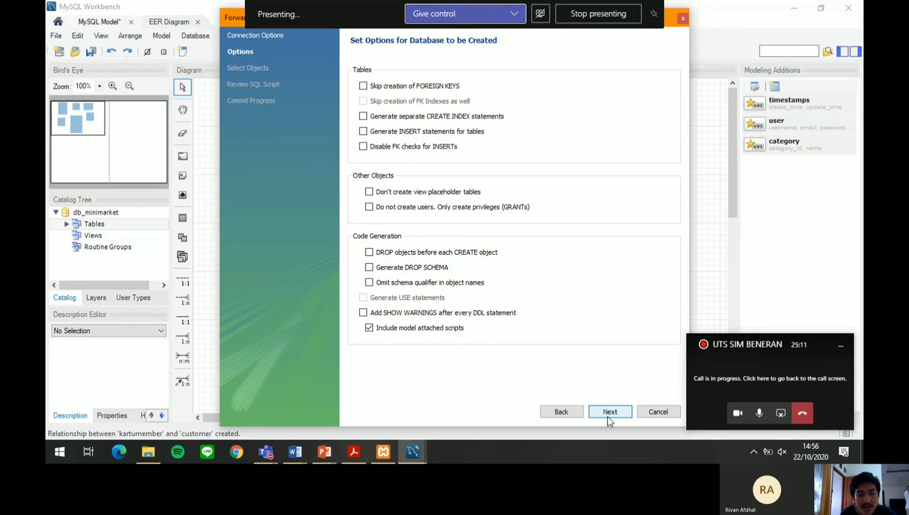
left_click(608, 416)
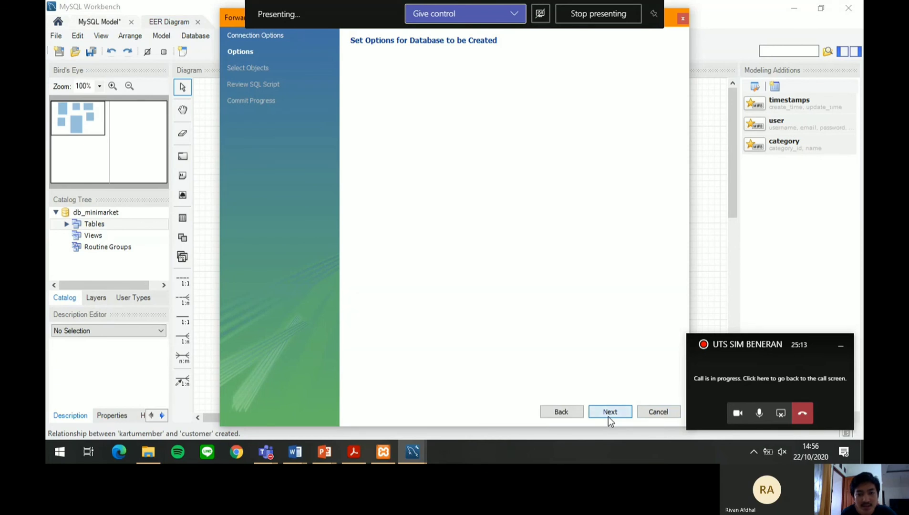
left_click(607, 416)
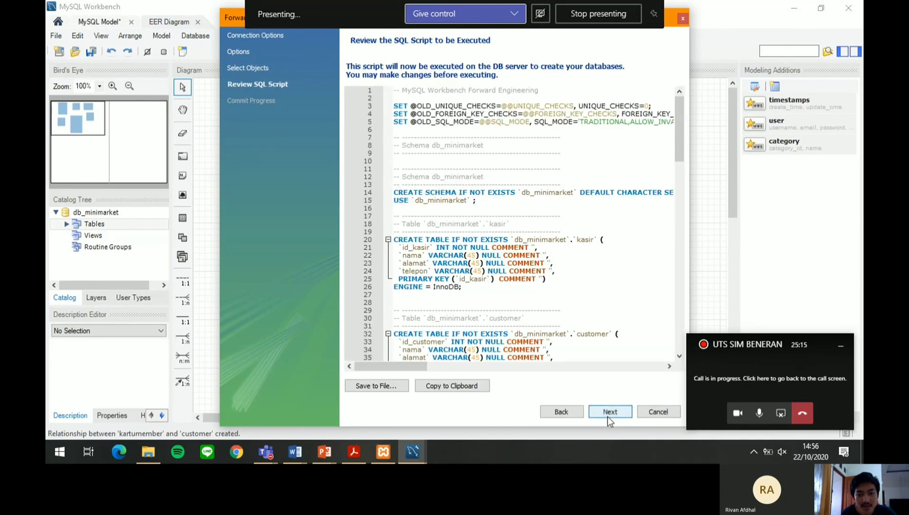
scroll(490, 138, "down", 20)
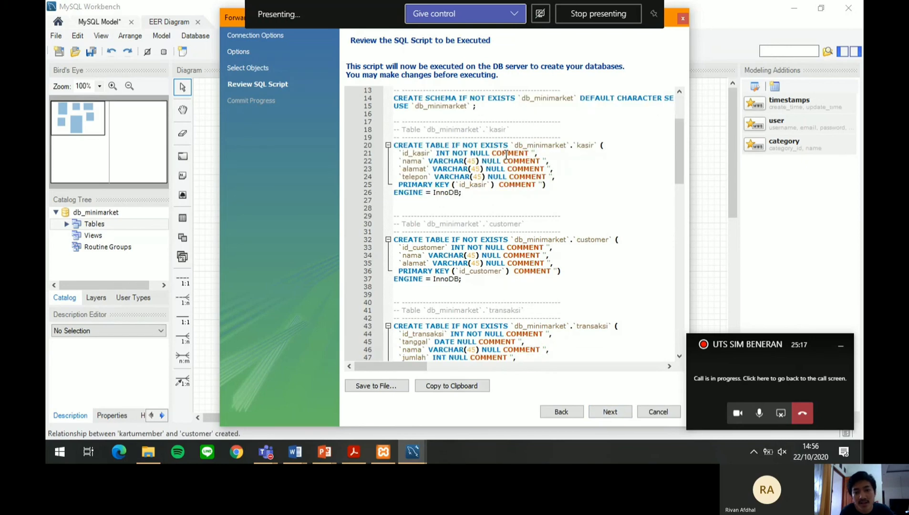
scroll(506, 158, "up", 19)
scroll(499, 163, "down", 20)
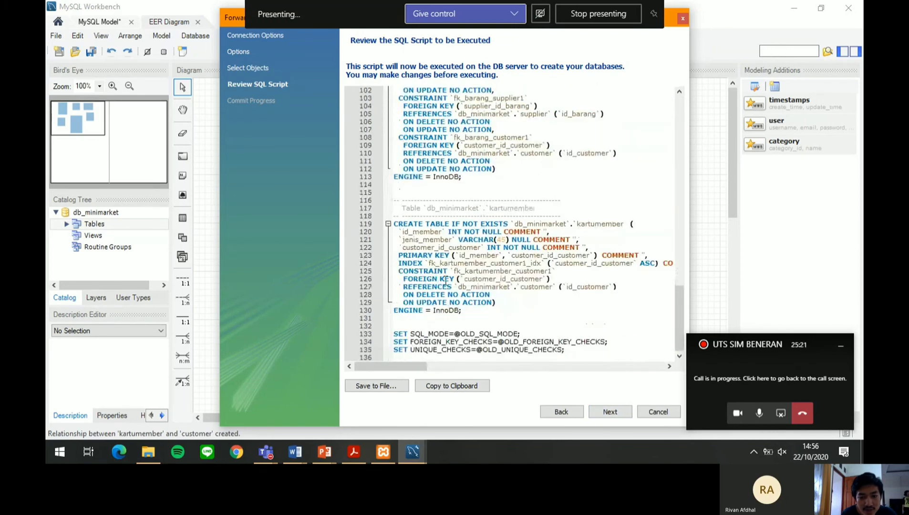
Save the SQL script in Documents as "db_minimarket 2", and execute the forward engineering on the server, closing the wizard
left_click(386, 387)
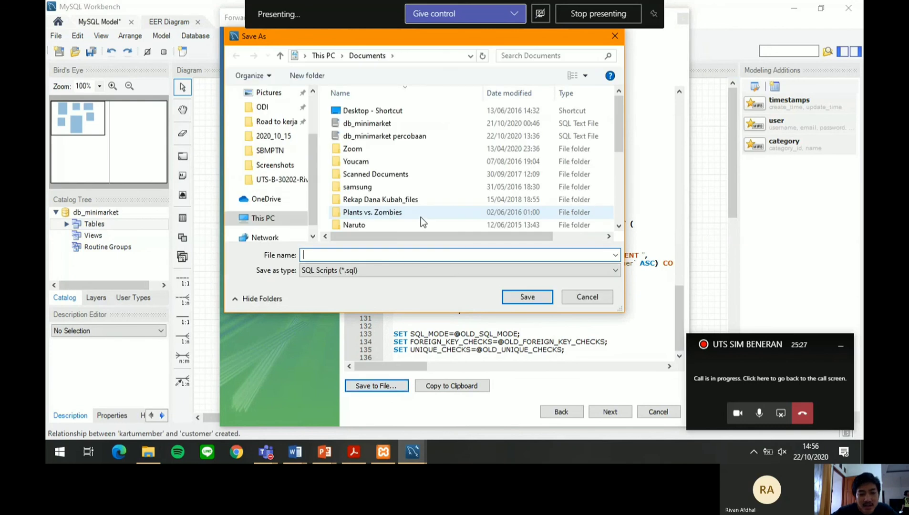
type("db_minimarket")
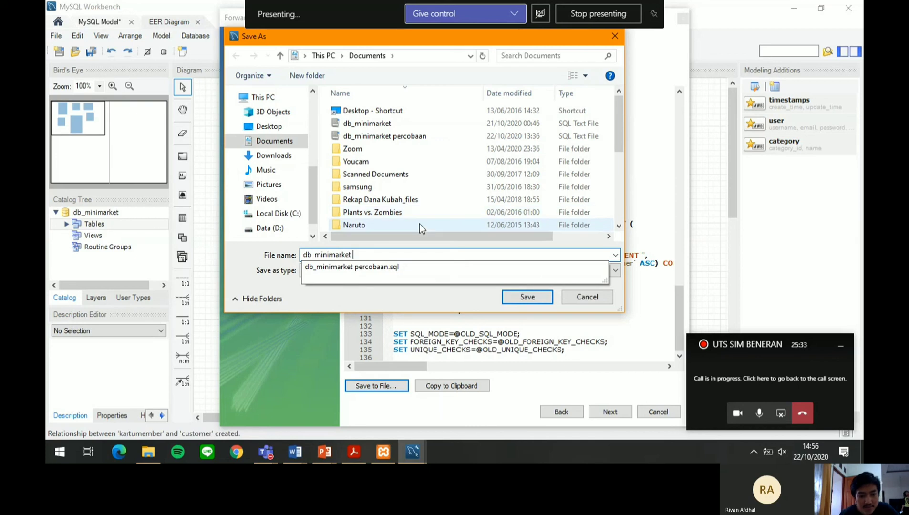
left_click(532, 297)
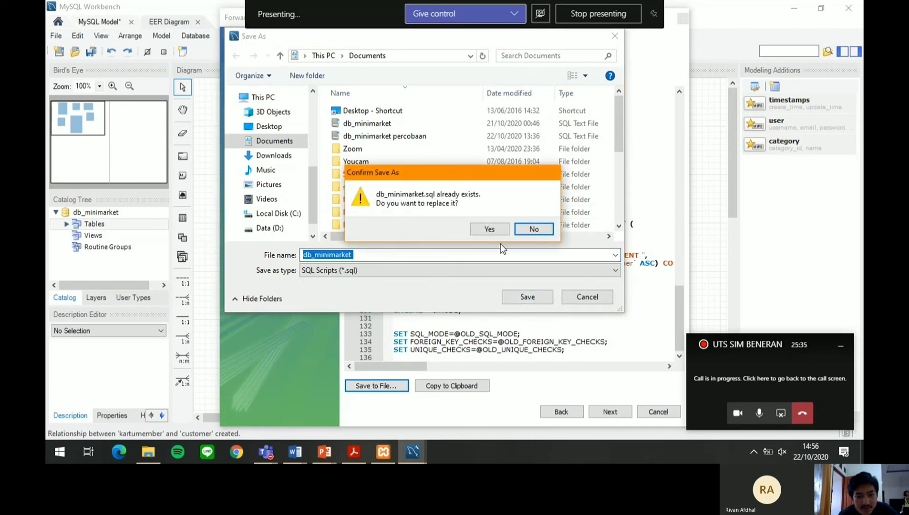
left_click(518, 231)
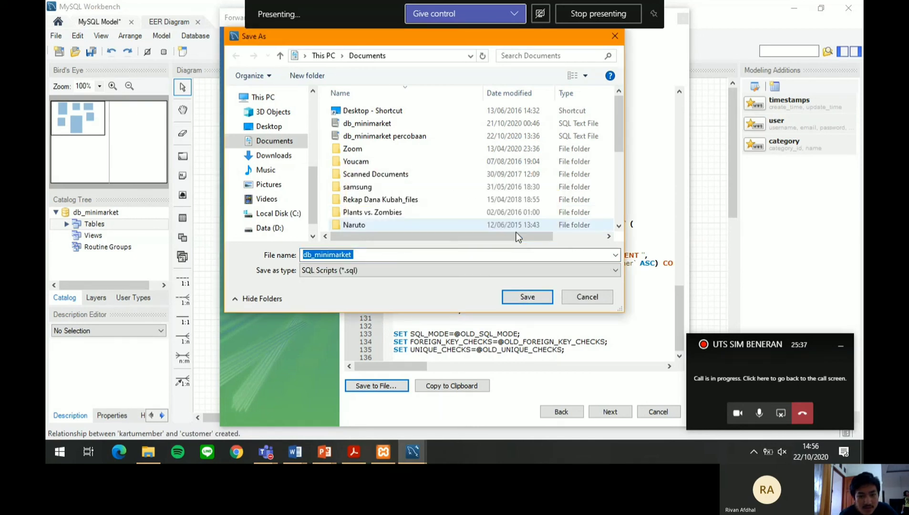
left_click(505, 253)
type("2")
key("BackSpace")
key("BackSpace")
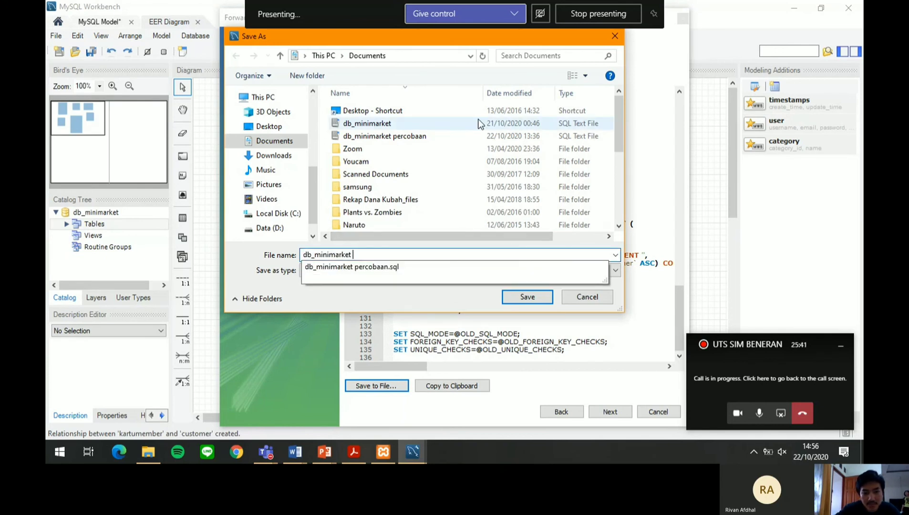
type("2")
left_click(520, 303)
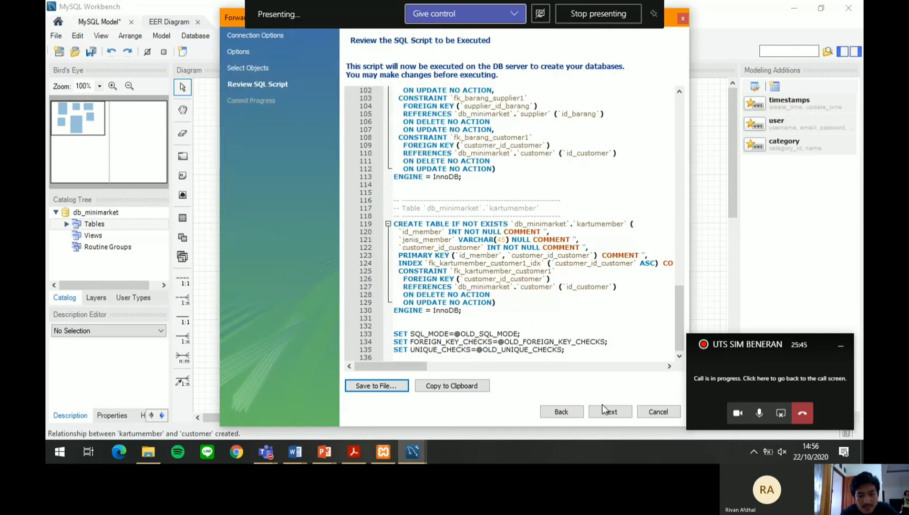
left_click(626, 412)
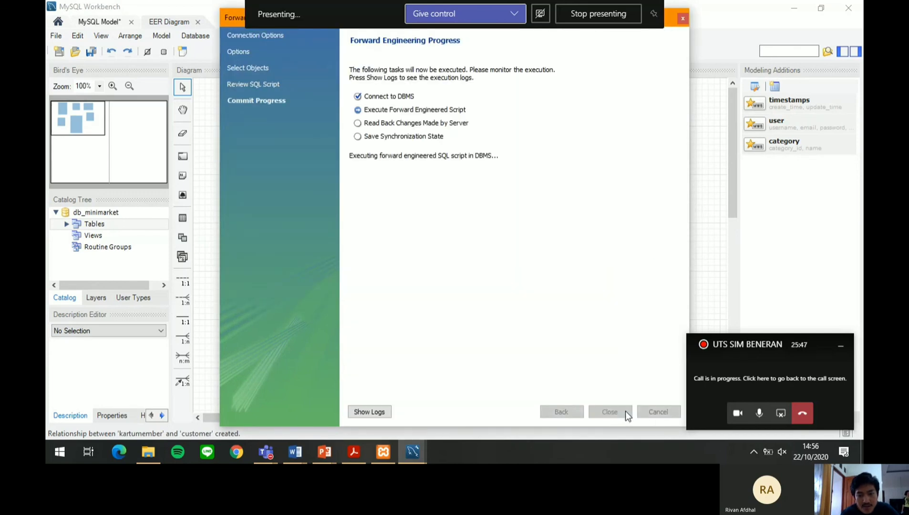
left_click(625, 410)
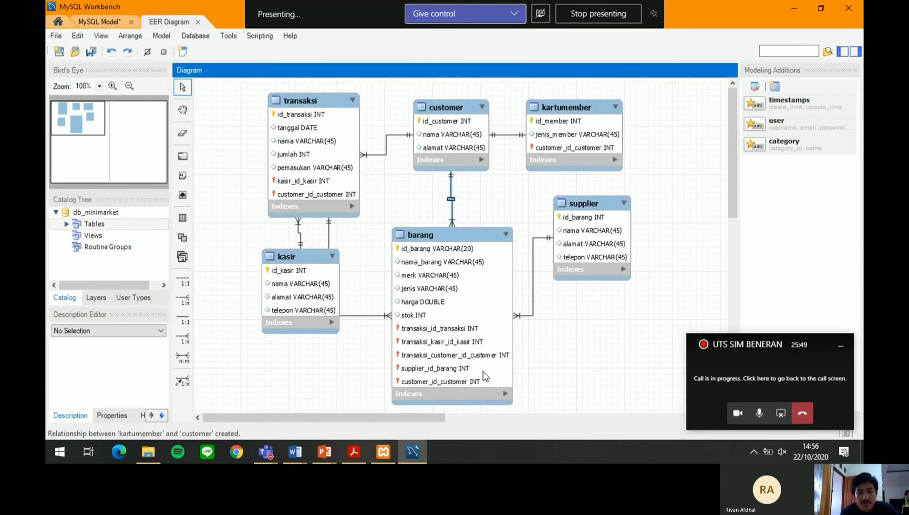
Switch to File Explorer and open the db_minimarket 2 SQL file from Documents in MySQL Workbench
left_click(156, 453)
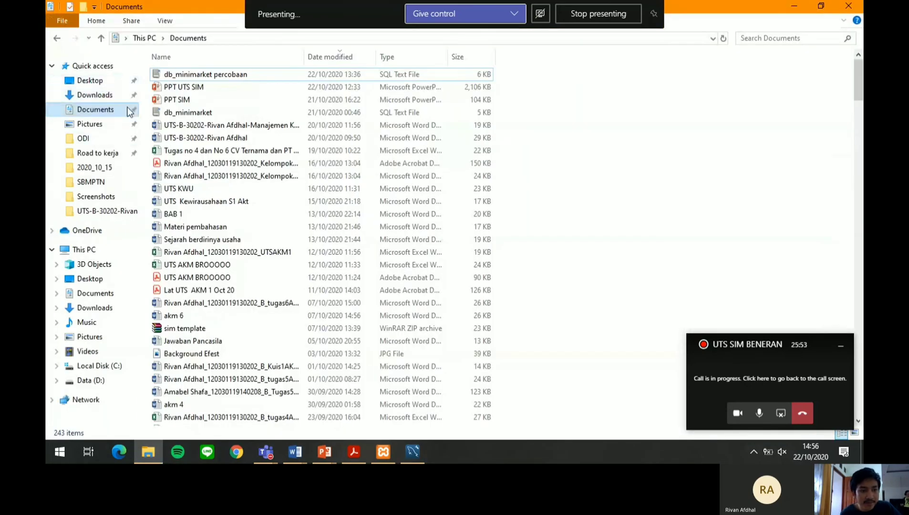
left_click(114, 109)
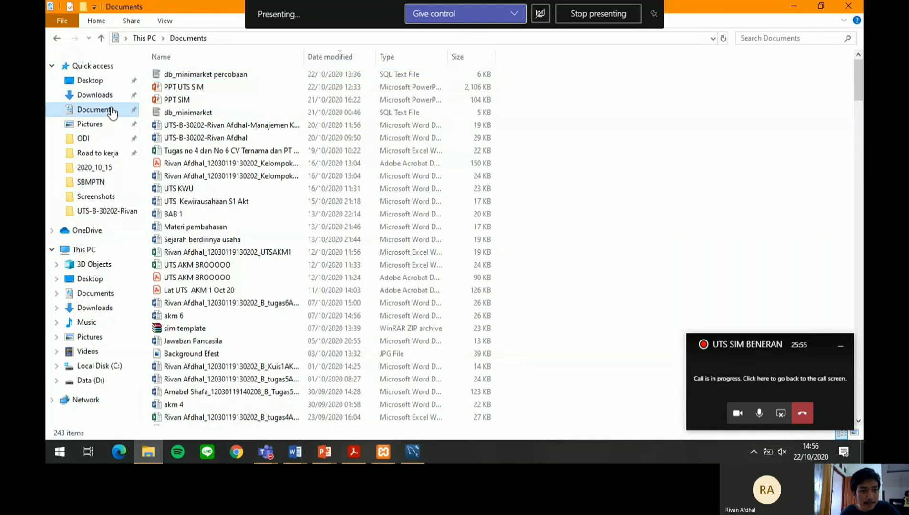
left_click(189, 74)
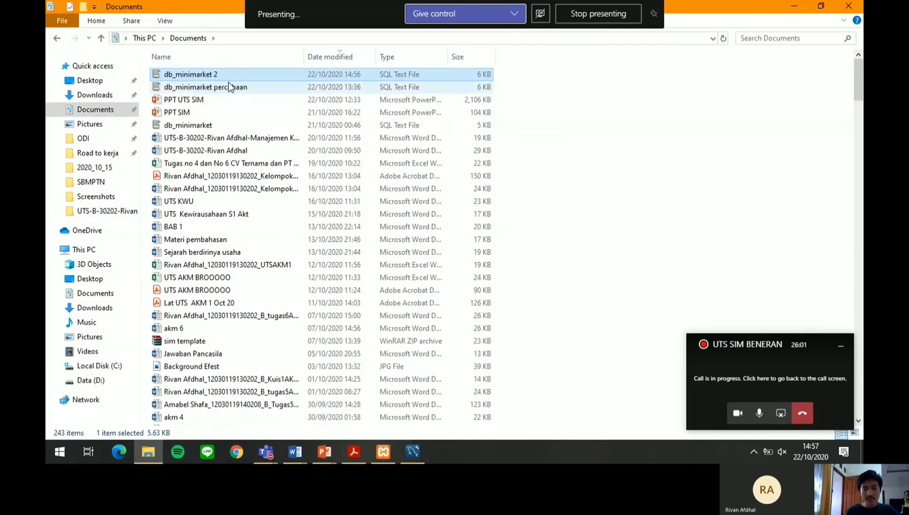
double_click(267, 75)
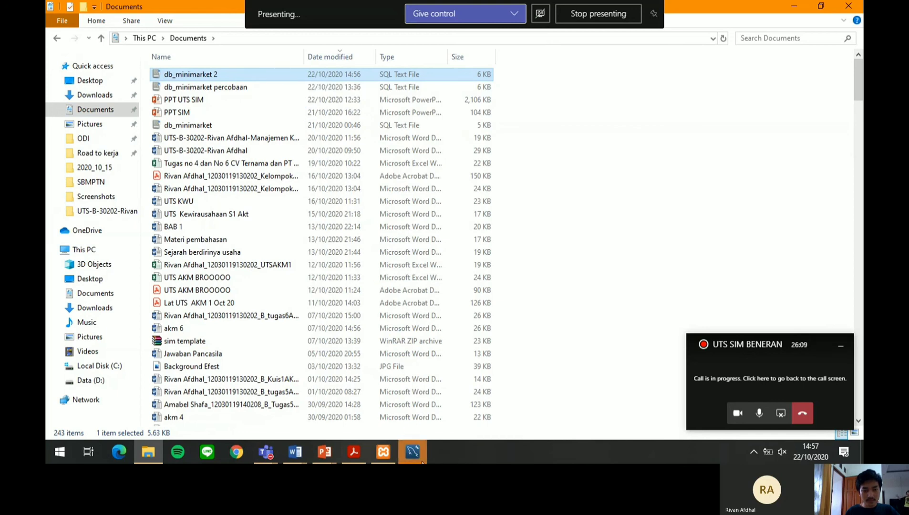
mouse_move(421, 461)
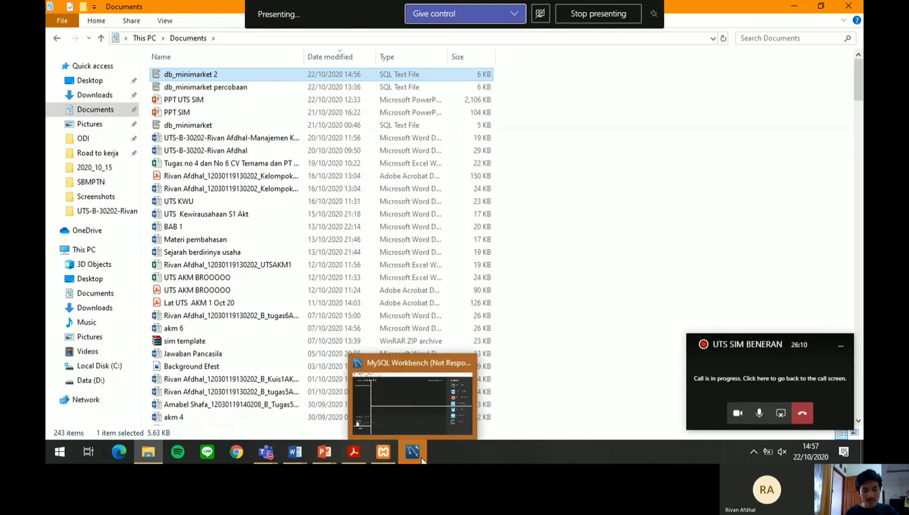
left_click(418, 405)
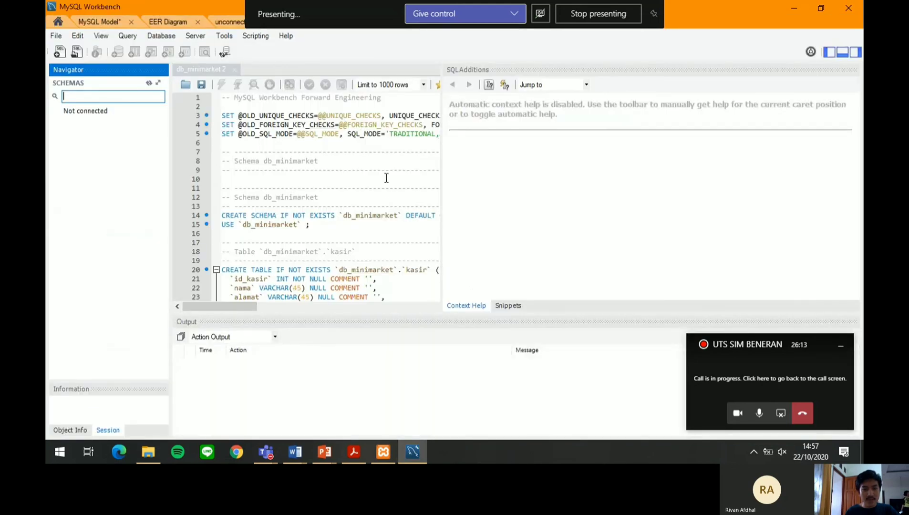
Examine the whole db_minimarket 2 script, from the schema creation through the table definitions to the closing SET statements
scroll(386, 178, "down", 12)
scroll(383, 129, "down", 7)
scroll(382, 130, "down", 14)
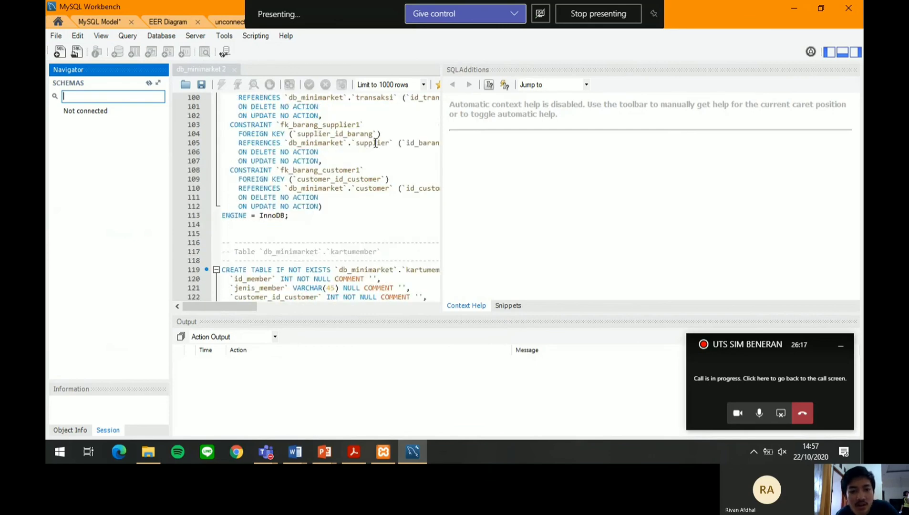
scroll(377, 136, "down", 5)
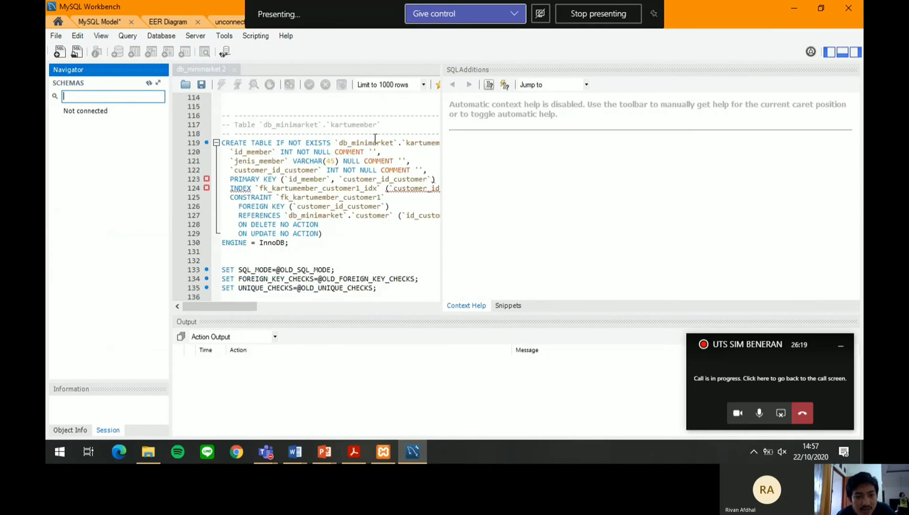
scroll(377, 138, "up", 20)
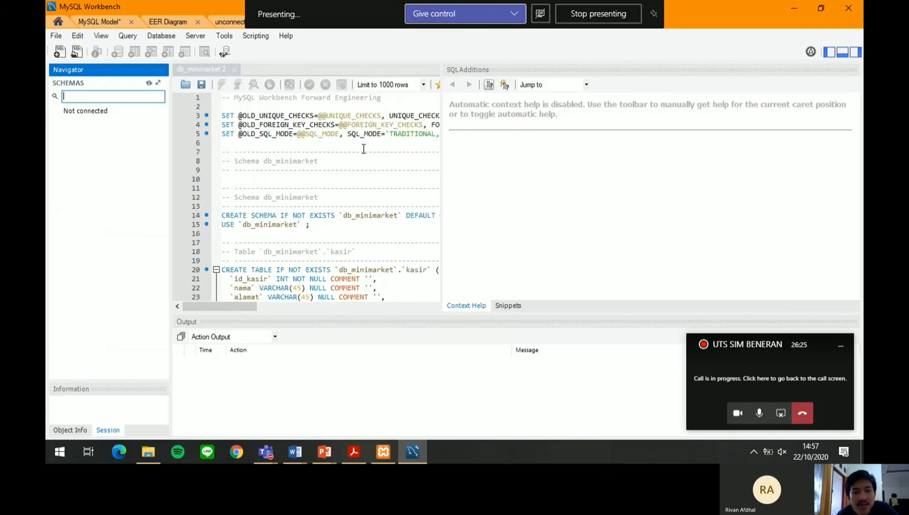
scroll(309, 122, "down", 20)
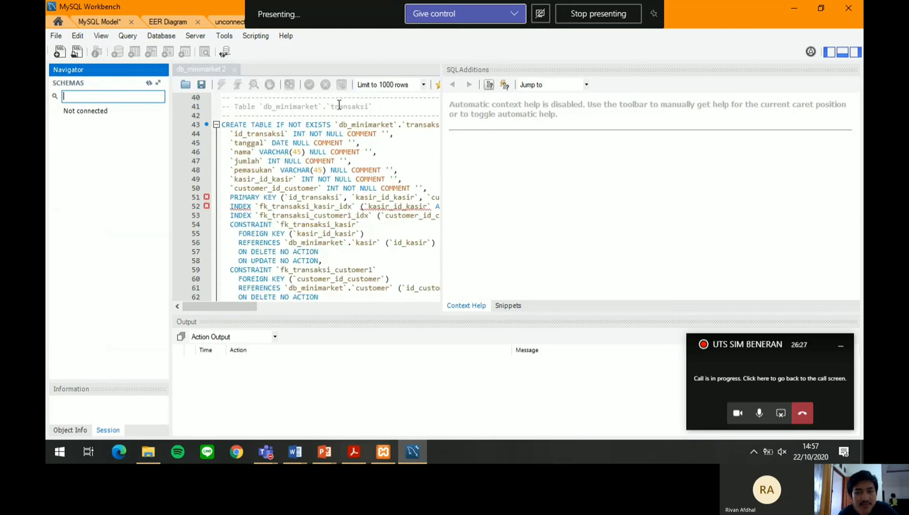
scroll(351, 273, "down", 1)
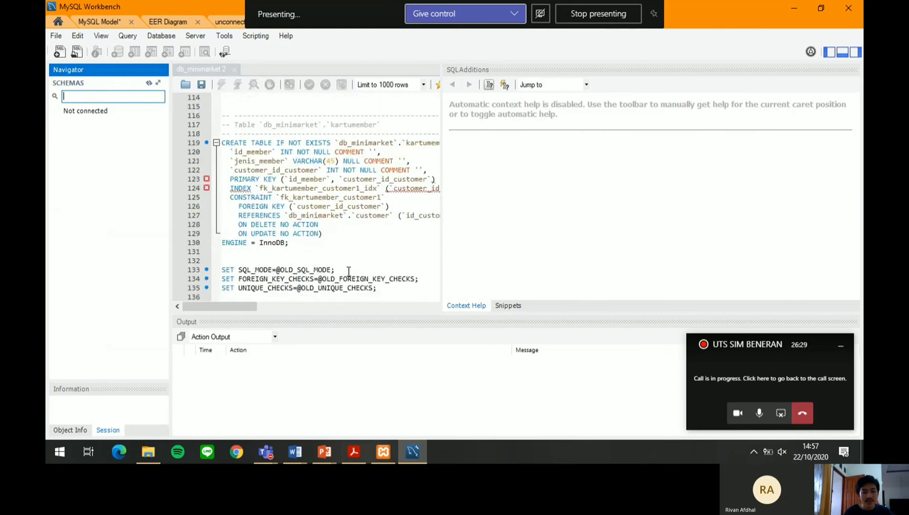
scroll(351, 239, "up", 20)
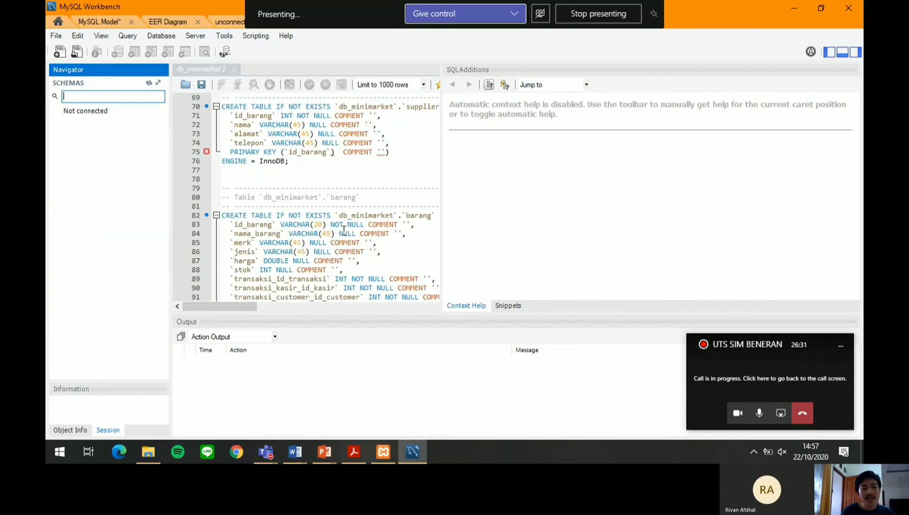
scroll(342, 201, "up", 11)
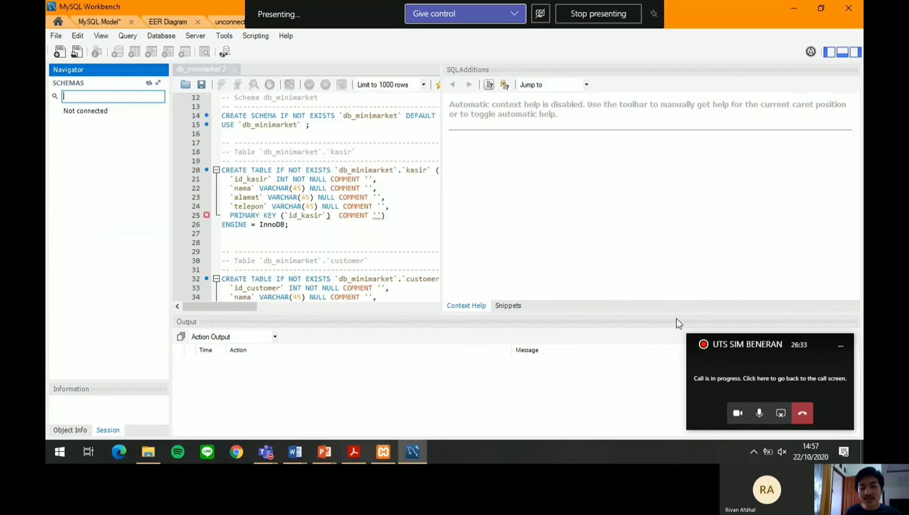
Switch back to the Microsoft Teams call window and leave the UTS SIM BENERAN meeting
left_click(749, 376)
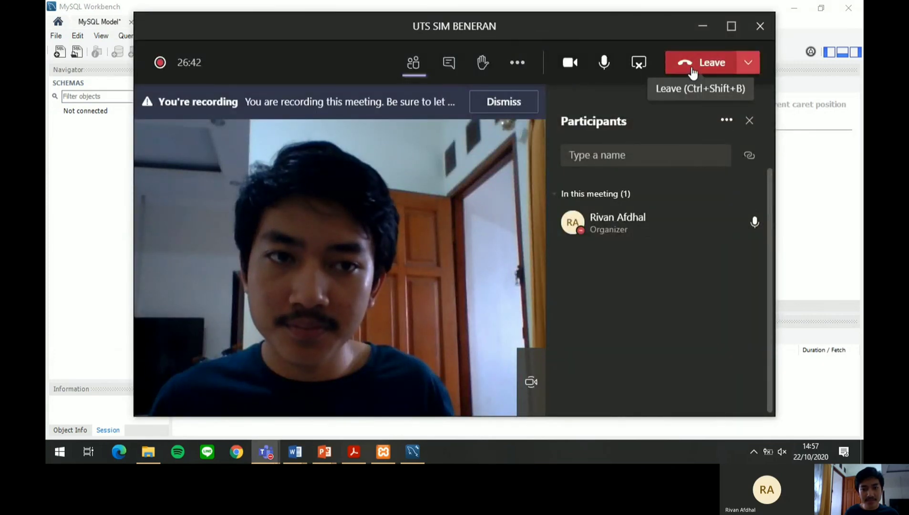
left_click(692, 72)
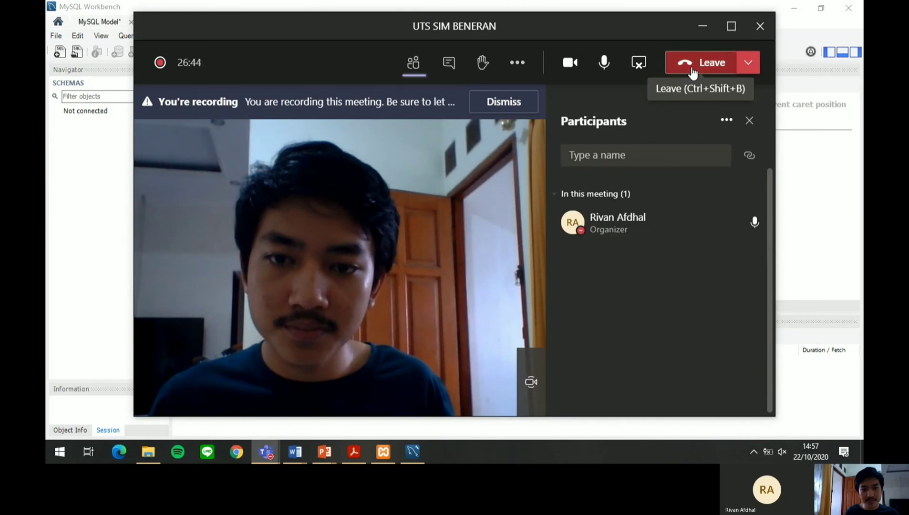